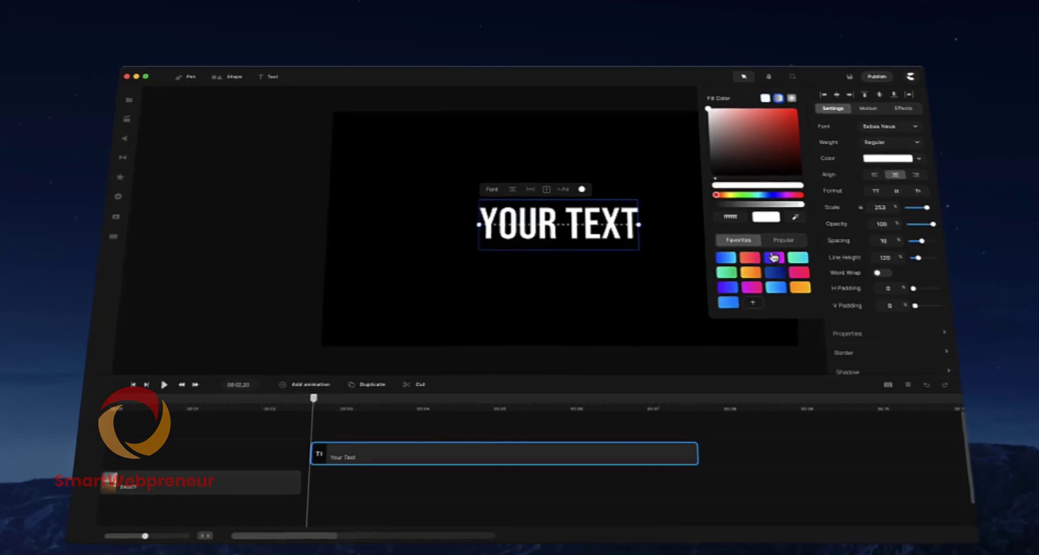
- Apply the Glitch animation to the YOUR TEXT title and set its letter offset to 35
{"action": "left_click", "coordinate": [108, 170]}
{"action": "left_click_drag", "start_coordinate": [135, 128], "coordinate": [355, 180]}
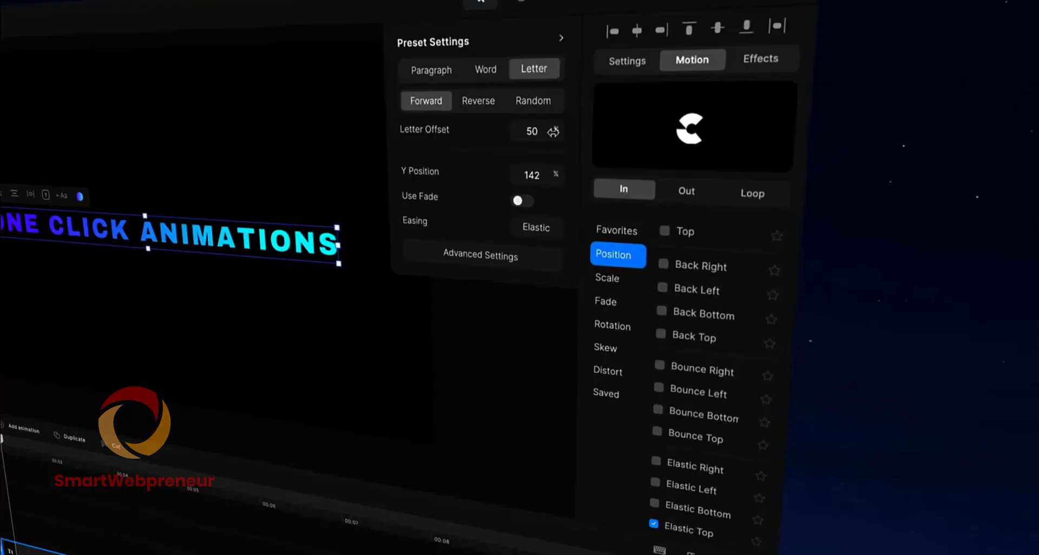
{"action": "left_click_drag", "start_coordinate": [554, 131], "coordinate": [500, 135]}
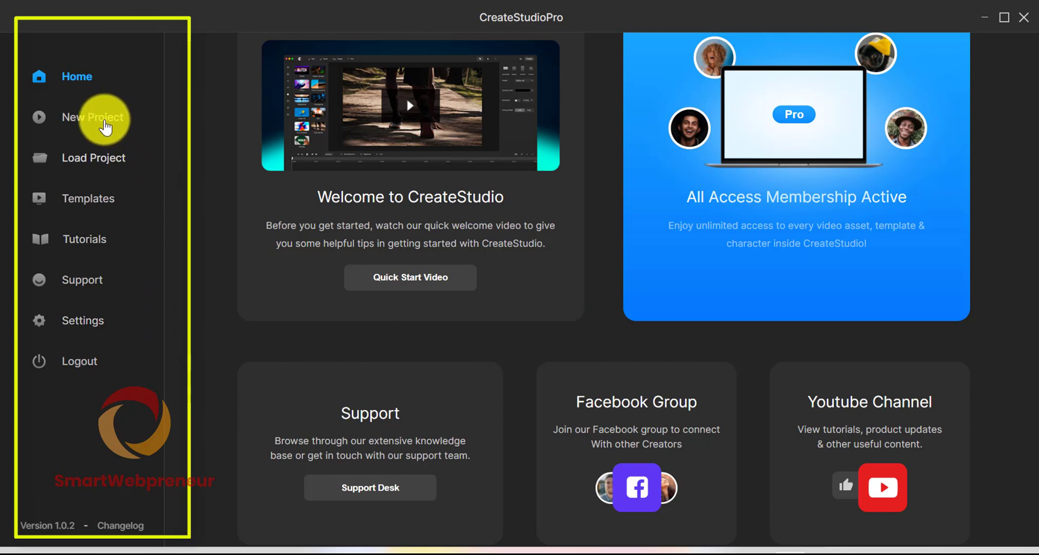
- On the New Project page, download the Logo Sting theme from the theme starters
{"action": "left_click", "coordinate": [102, 126]}
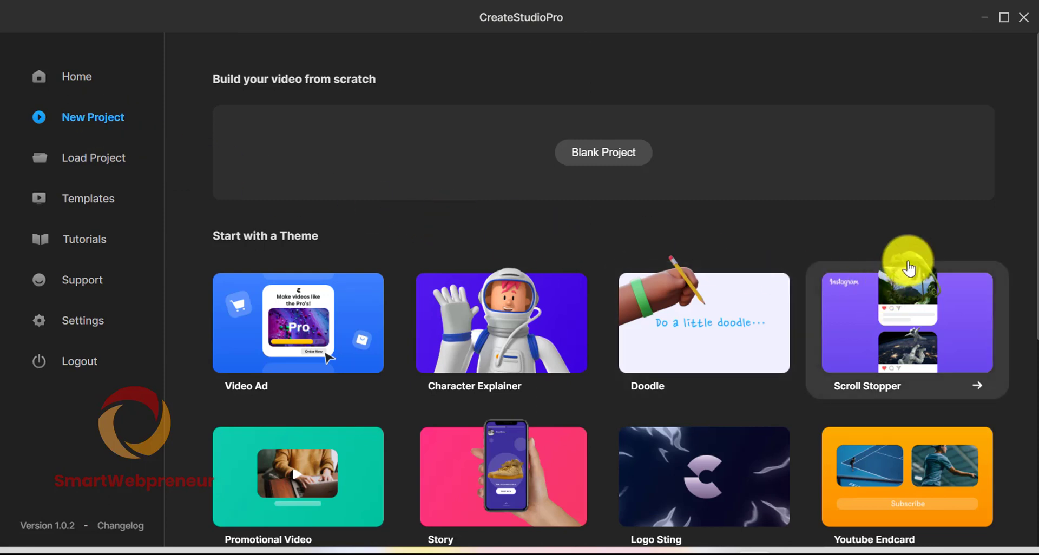
{"action": "left_click_drag", "start_coordinate": [1033, 233], "coordinate": [1034, 311]}
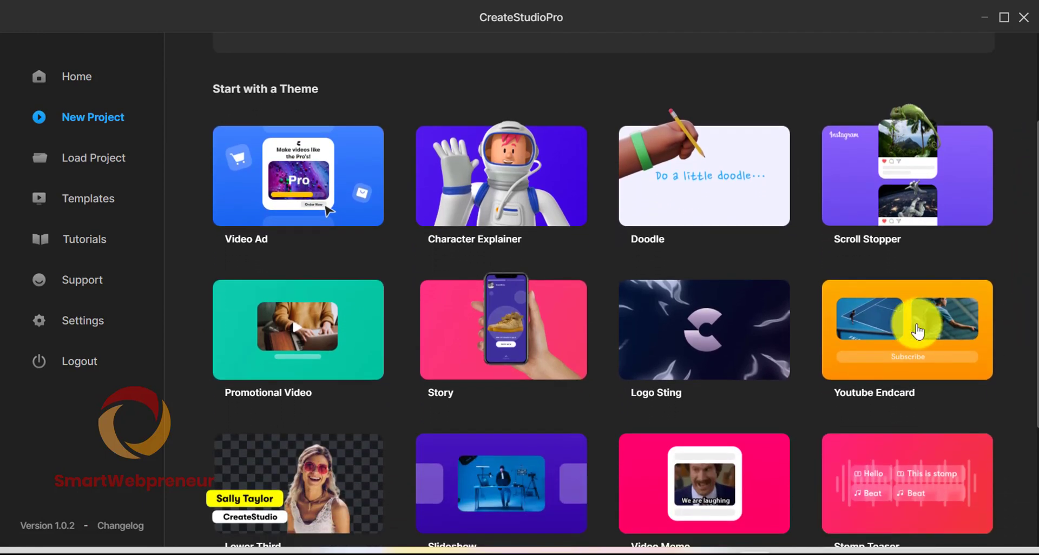
{"action": "scroll", "coordinate": [736, 287], "scroll_direction": "down", "scroll_amount": 3}
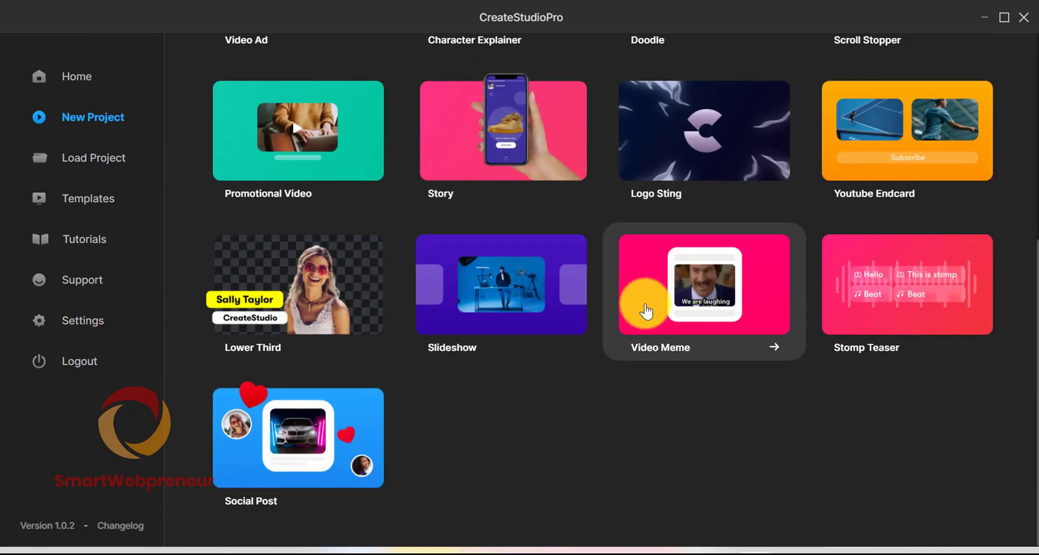
{"action": "scroll", "coordinate": [661, 282], "scroll_direction": "up", "scroll_amount": 2}
{"action": "left_click", "coordinate": [676, 249]}
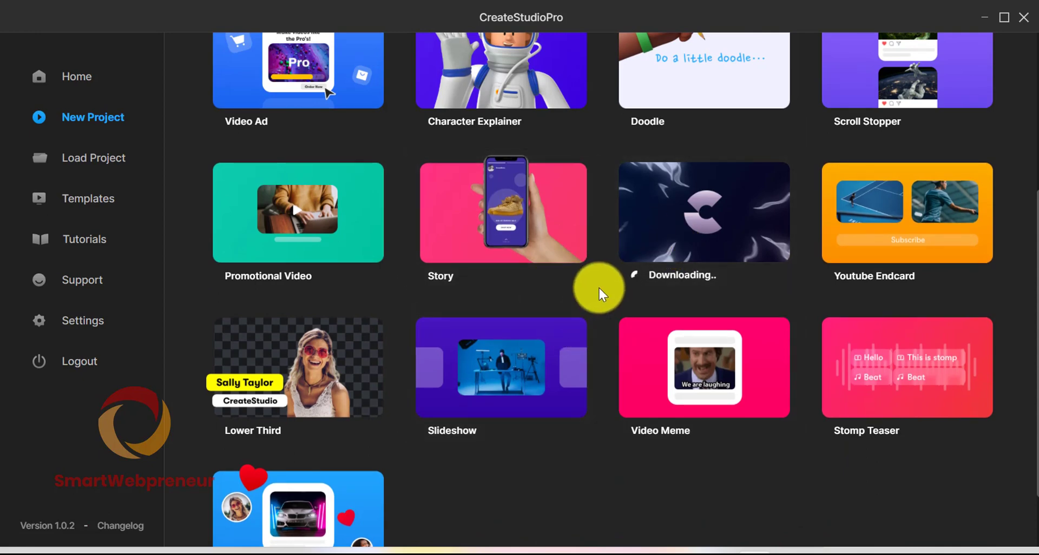
{"action": "scroll", "coordinate": [379, 341], "scroll_direction": "up", "scroll_amount": 3}
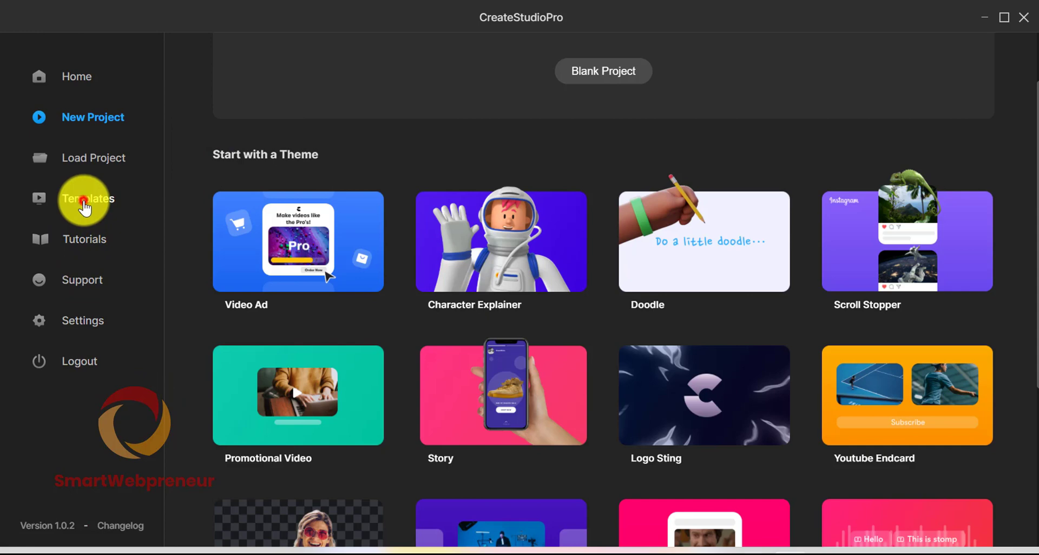
- Open the template library and scroll through the full template grid
{"action": "left_click", "coordinate": [84, 203]}
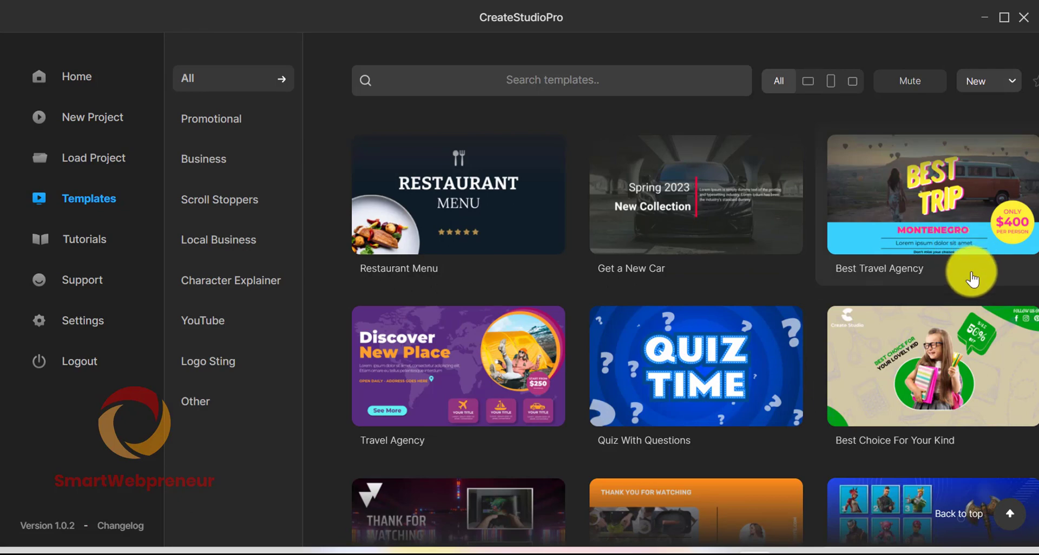
{"action": "scroll", "coordinate": [969, 269], "scroll_direction": "down", "scroll_amount": 3}
{"action": "scroll", "coordinate": [939, 287], "scroll_direction": "down", "scroll_amount": 1}
{"action": "scroll", "coordinate": [931, 283], "scroll_direction": "down", "scroll_amount": 2}
{"action": "scroll", "coordinate": [934, 292], "scroll_direction": "down", "scroll_amount": 4}
{"action": "scroll", "coordinate": [929, 291], "scroll_direction": "down", "scroll_amount": 1}
{"action": "scroll", "coordinate": [925, 286], "scroll_direction": "down", "scroll_amount": 2}
{"action": "scroll", "coordinate": [920, 282], "scroll_direction": "down", "scroll_amount": 2}
{"action": "scroll", "coordinate": [914, 283], "scroll_direction": "down", "scroll_amount": 4}
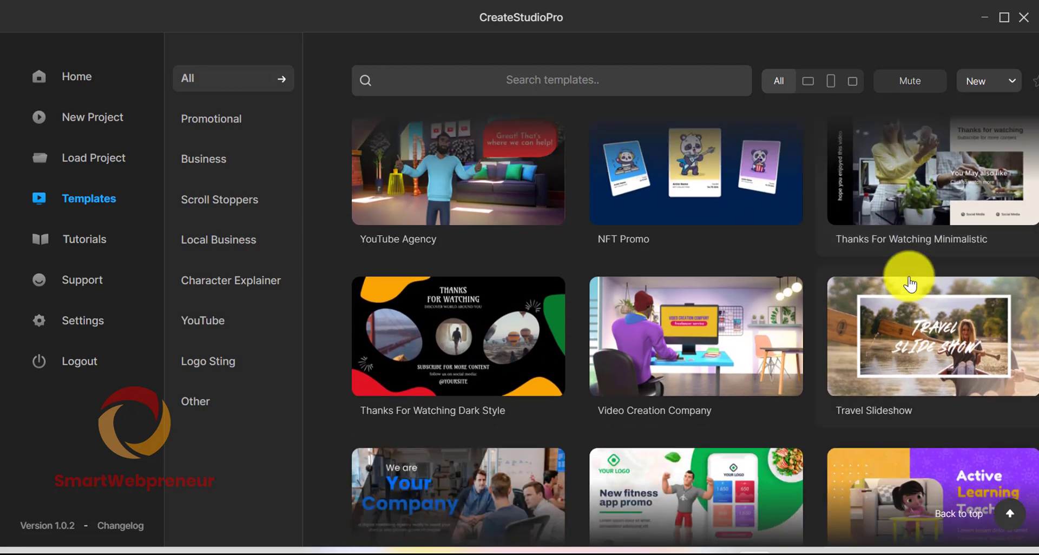
{"action": "scroll", "coordinate": [909, 284], "scroll_direction": "down", "scroll_amount": 1}
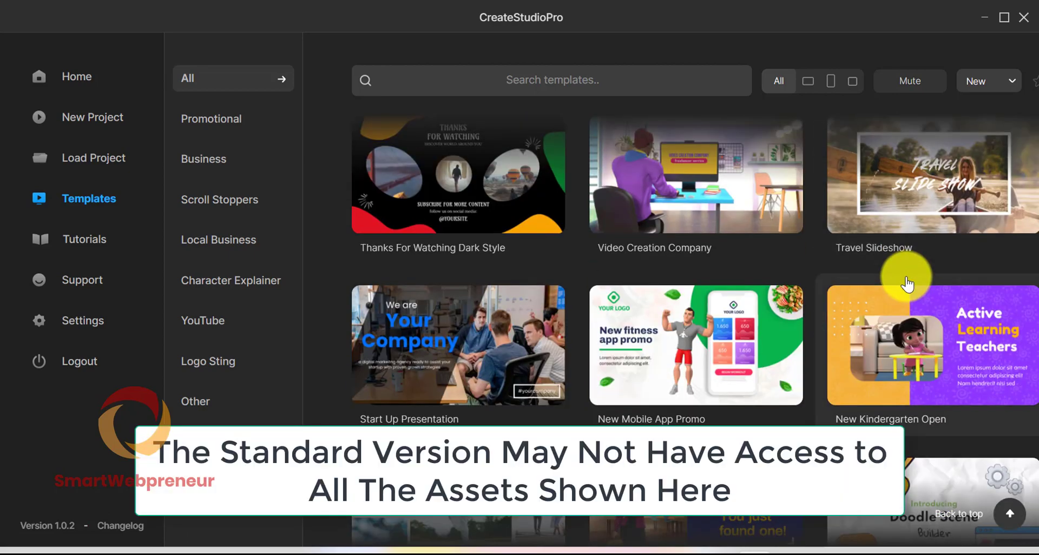
{"action": "scroll", "coordinate": [908, 284], "scroll_direction": "down", "scroll_amount": 1}
{"action": "scroll", "coordinate": [904, 281], "scroll_direction": "down", "scroll_amount": 3}
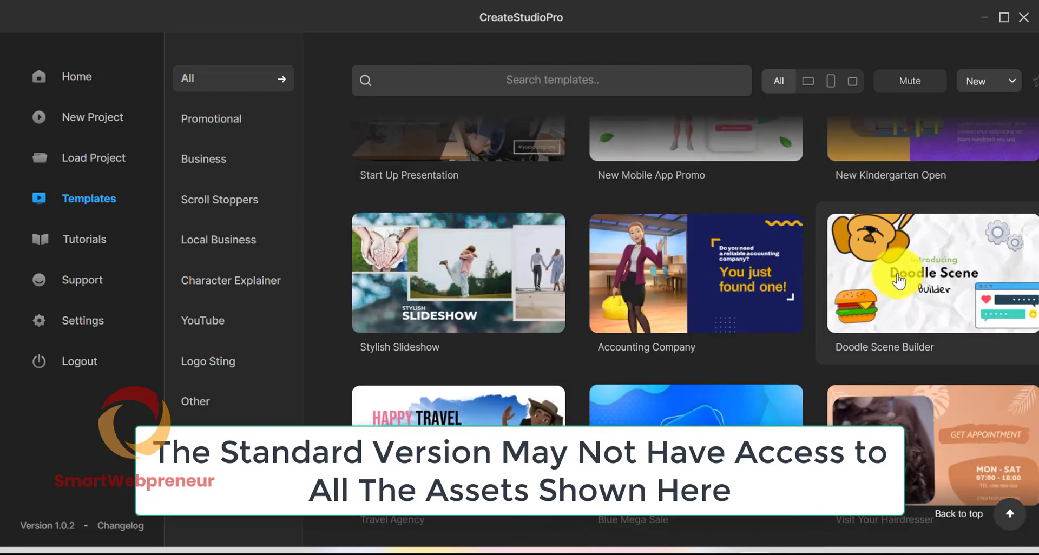
{"action": "scroll", "coordinate": [880, 278], "scroll_direction": "down", "scroll_amount": 1}
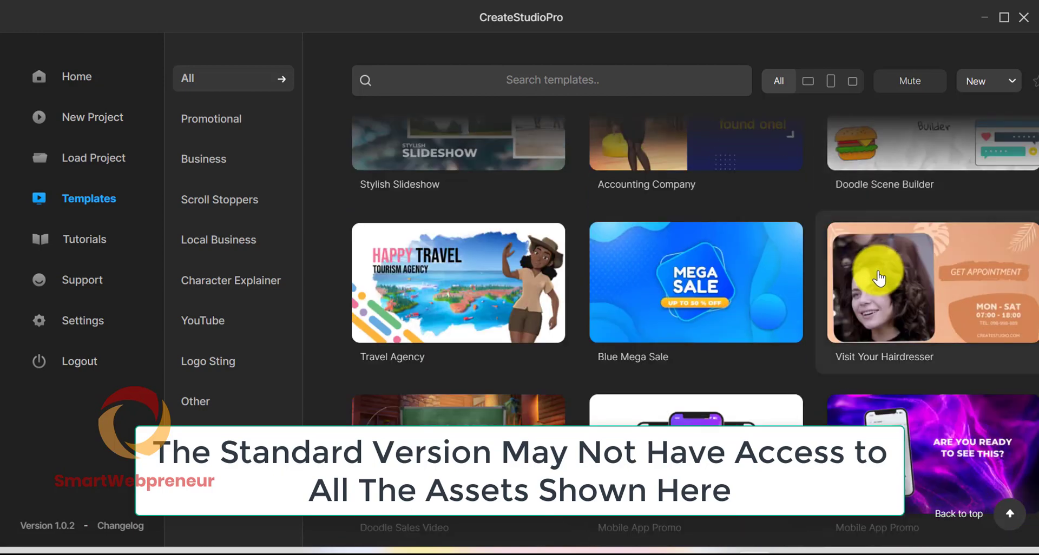
{"action": "scroll", "coordinate": [877, 279], "scroll_direction": "down", "scroll_amount": 2}
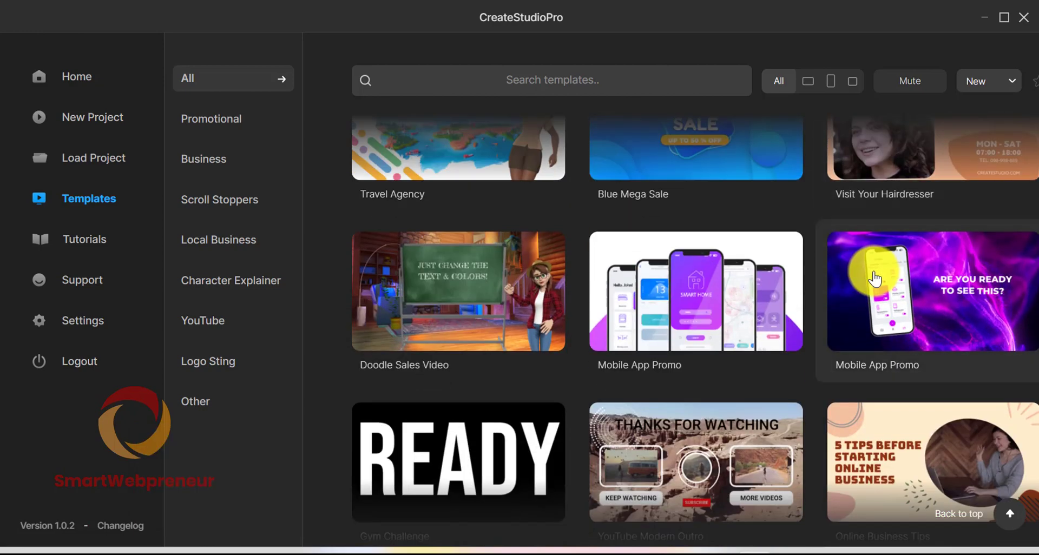
{"action": "scroll", "coordinate": [876, 279], "scroll_direction": "down", "scroll_amount": 1}
{"action": "scroll", "coordinate": [869, 279], "scroll_direction": "down", "scroll_amount": 1}
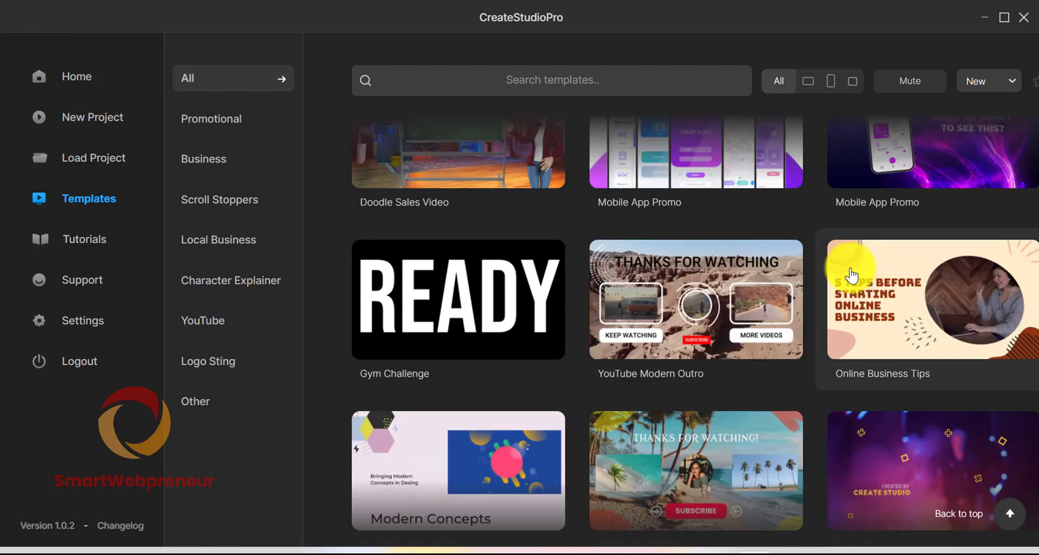
{"action": "scroll", "coordinate": [844, 271], "scroll_direction": "down", "scroll_amount": 1}
{"action": "scroll", "coordinate": [831, 262], "scroll_direction": "down", "scroll_amount": 1}
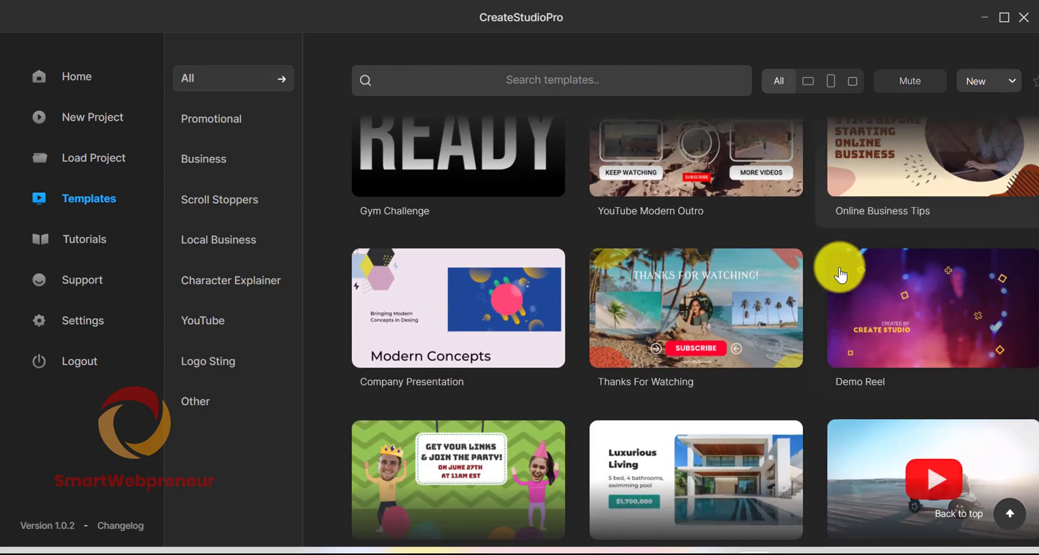
{"action": "scroll", "coordinate": [836, 275], "scroll_direction": "down", "scroll_amount": 1}
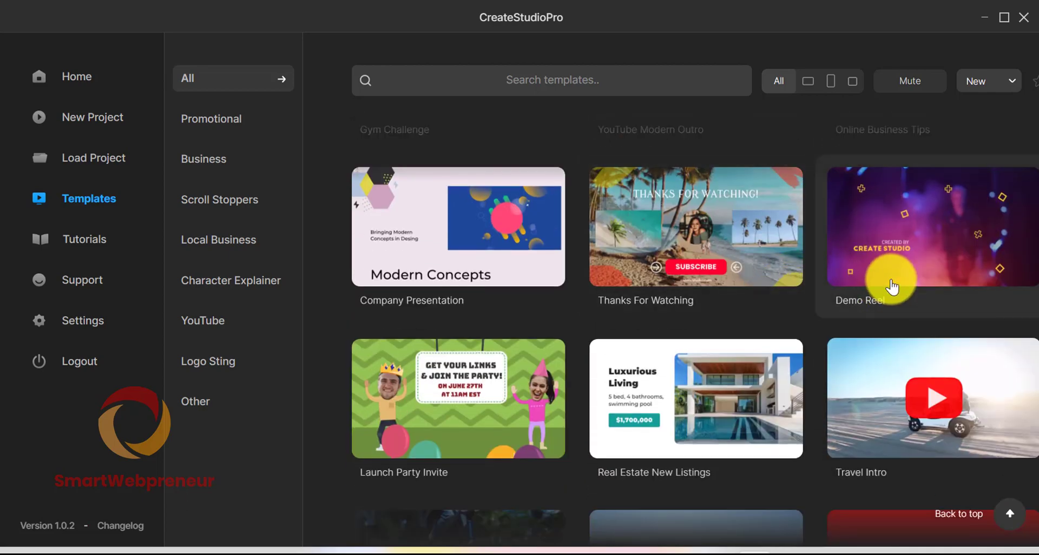
- Preview the Demo Reel template, then the Best Travel Agency template
{"action": "left_click", "coordinate": [892, 287]}
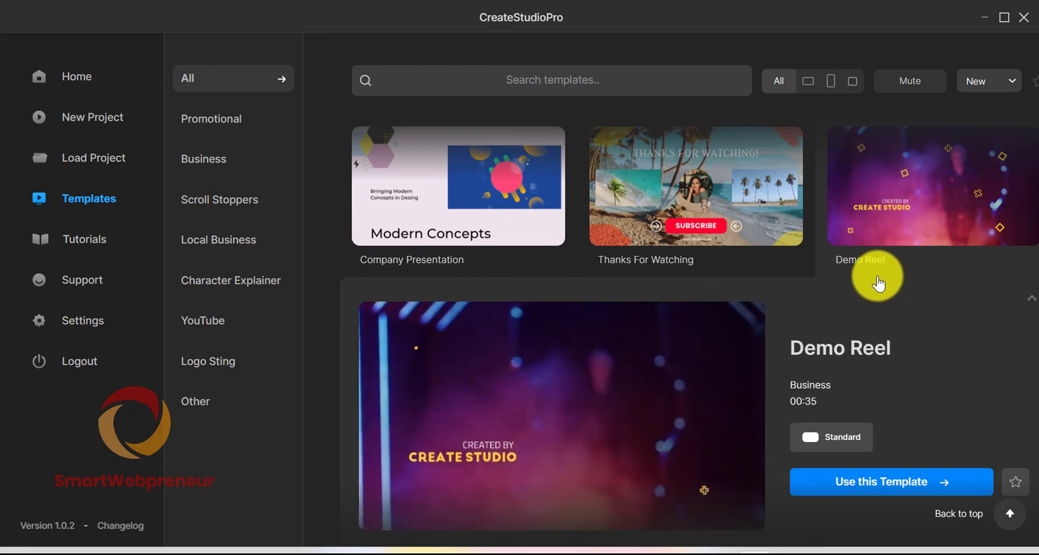
{"action": "scroll", "coordinate": [877, 276], "scroll_direction": "down", "scroll_amount": 1}
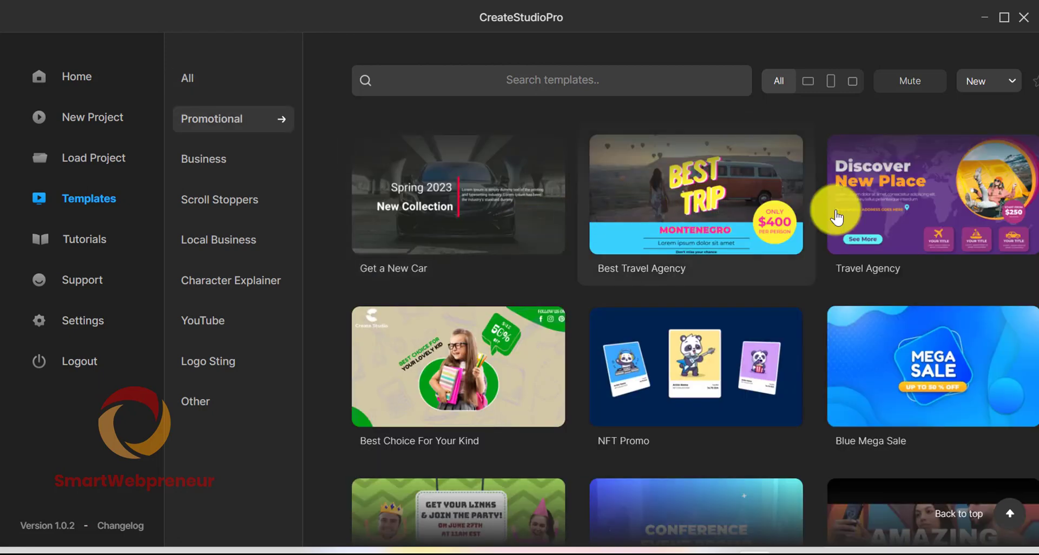
{"action": "left_click", "coordinate": [758, 198]}
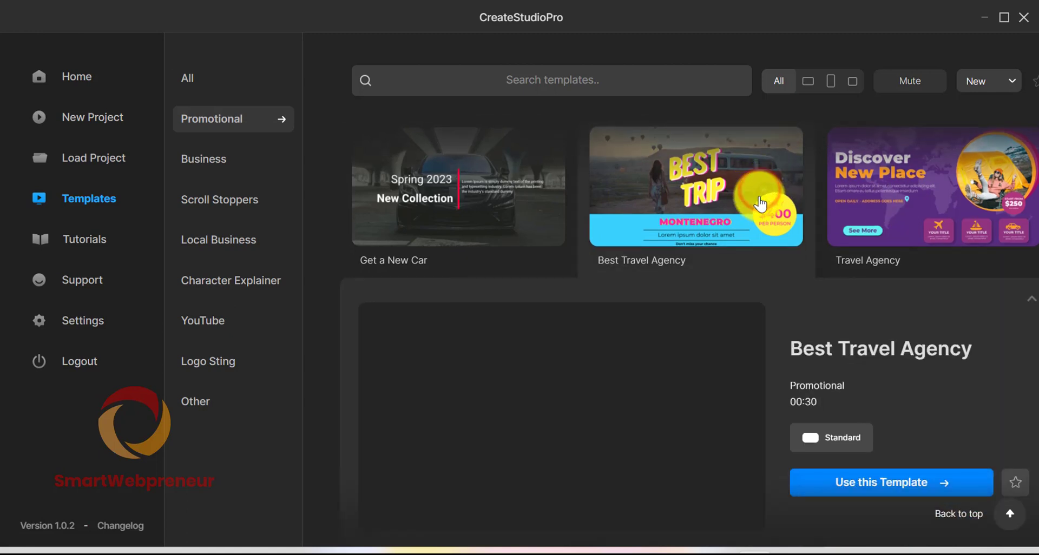
{"action": "scroll", "coordinate": [866, 273], "scroll_direction": "down", "scroll_amount": 1}
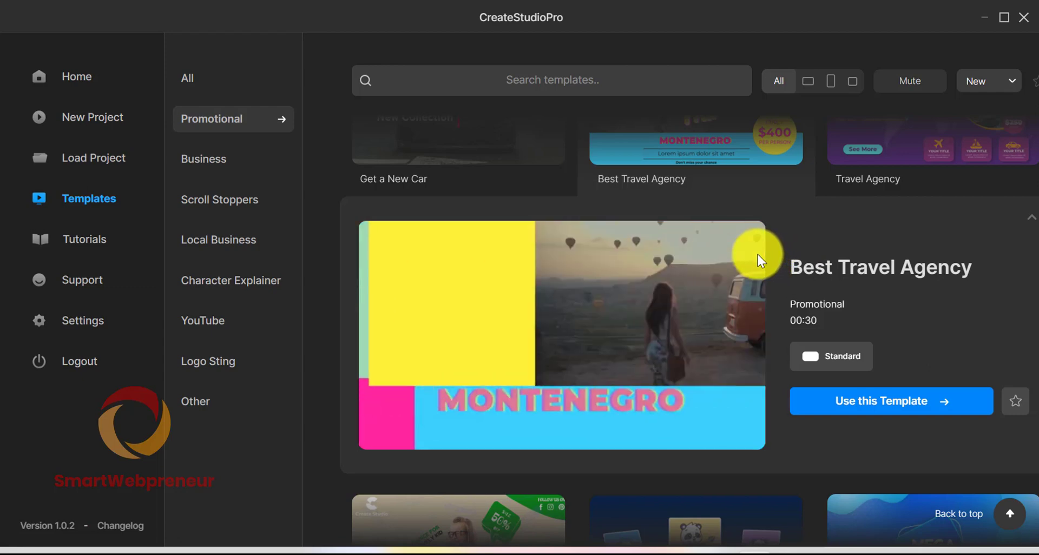
- Filter to Logo Sting templates and preview Logo Reveal and Circle Logo Reveal
{"action": "left_click", "coordinate": [212, 363]}
{"action": "scroll", "coordinate": [627, 336], "scroll_direction": "down", "scroll_amount": 5}
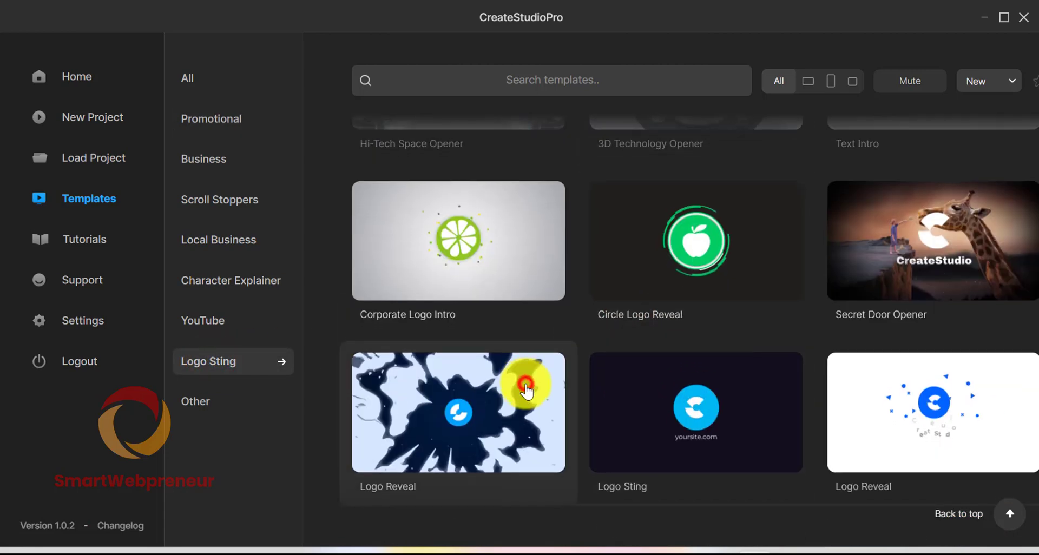
{"action": "left_click", "coordinate": [525, 389]}
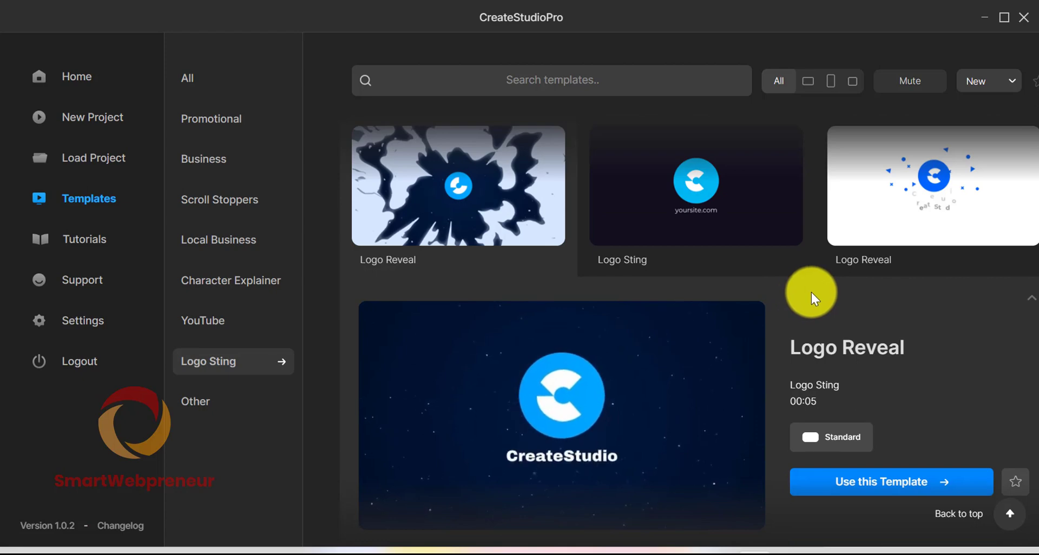
{"action": "scroll", "coordinate": [760, 329], "scroll_direction": "down", "scroll_amount": 1}
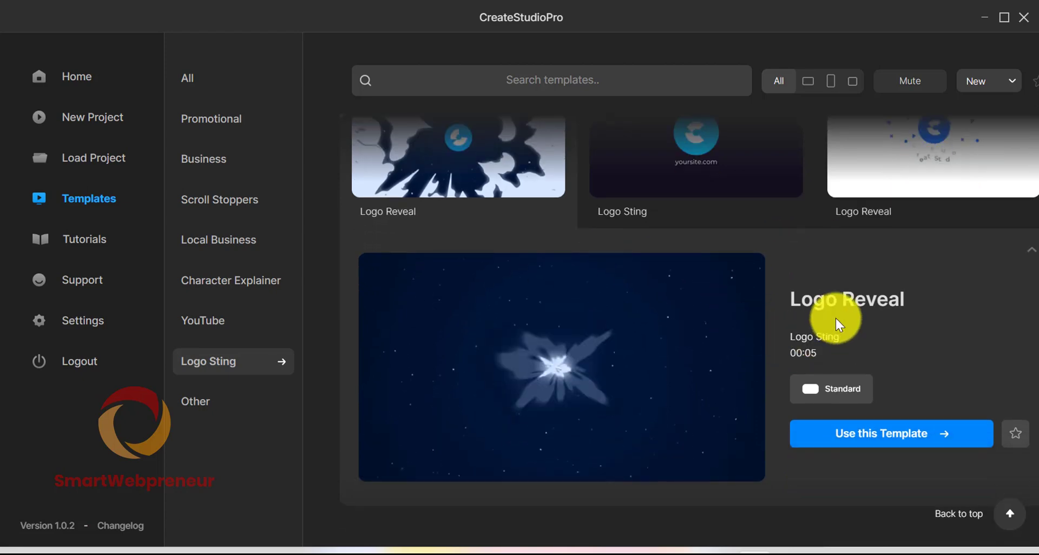
{"action": "scroll", "coordinate": [840, 311], "scroll_direction": "up", "scroll_amount": 5}
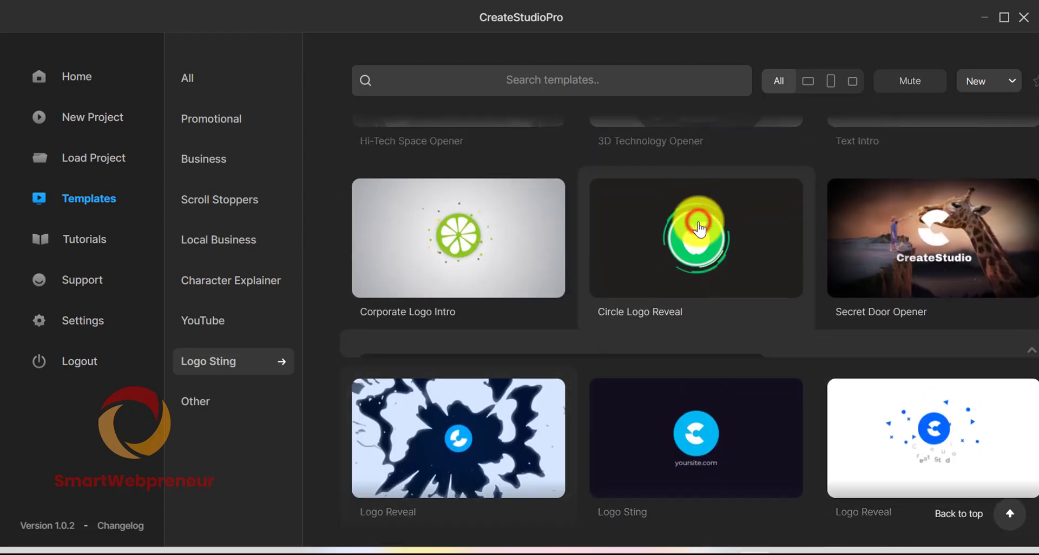
{"action": "left_click", "coordinate": [700, 228]}
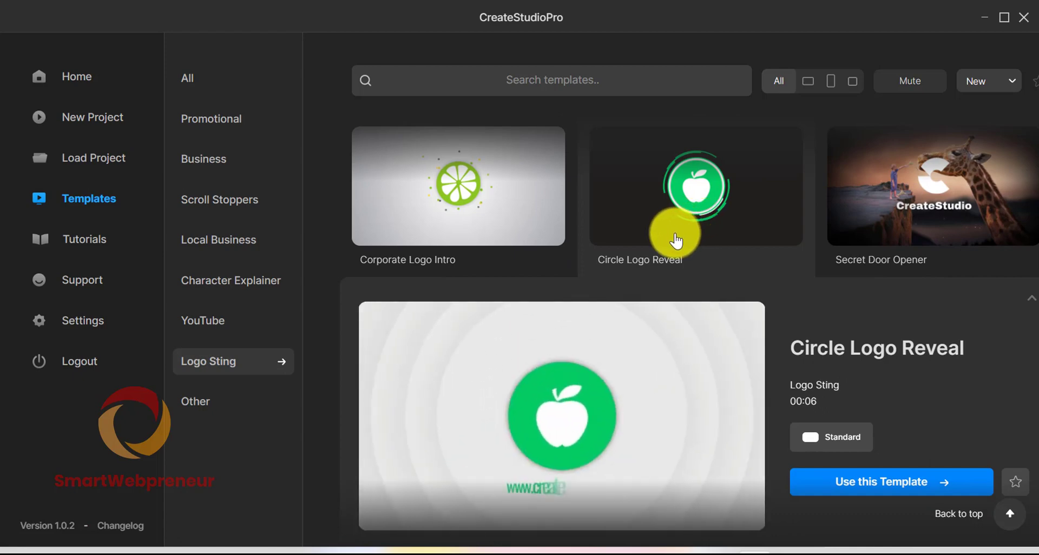
- Filter to Scroll Stoppers, preview Learn Photography and Best Burgers, then return home
{"action": "left_click", "coordinate": [224, 208]}
{"action": "left_click", "coordinate": [595, 450]}
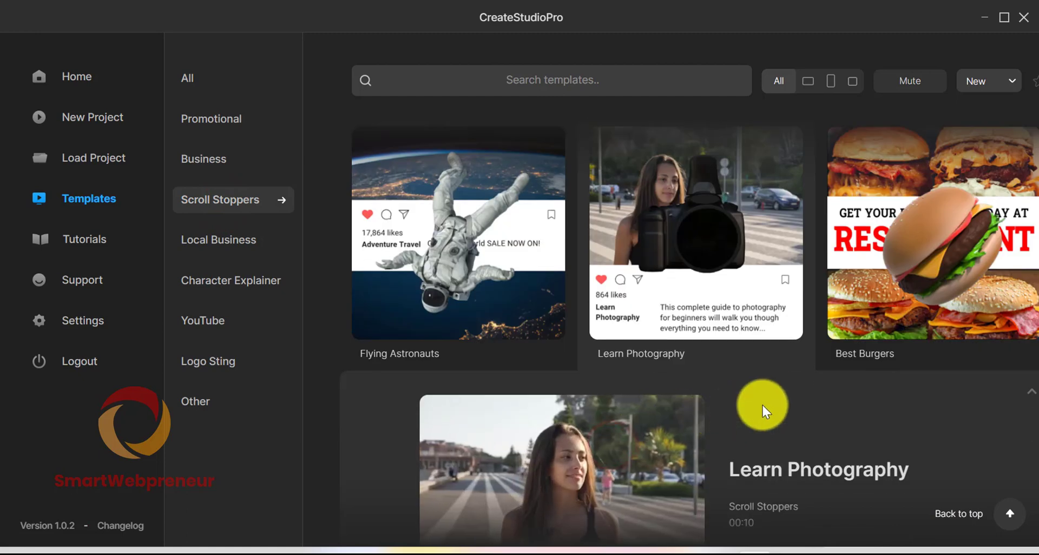
{"action": "scroll", "coordinate": [784, 404], "scroll_direction": "down", "scroll_amount": 2}
{"action": "scroll", "coordinate": [823, 405], "scroll_direction": "down", "scroll_amount": 2}
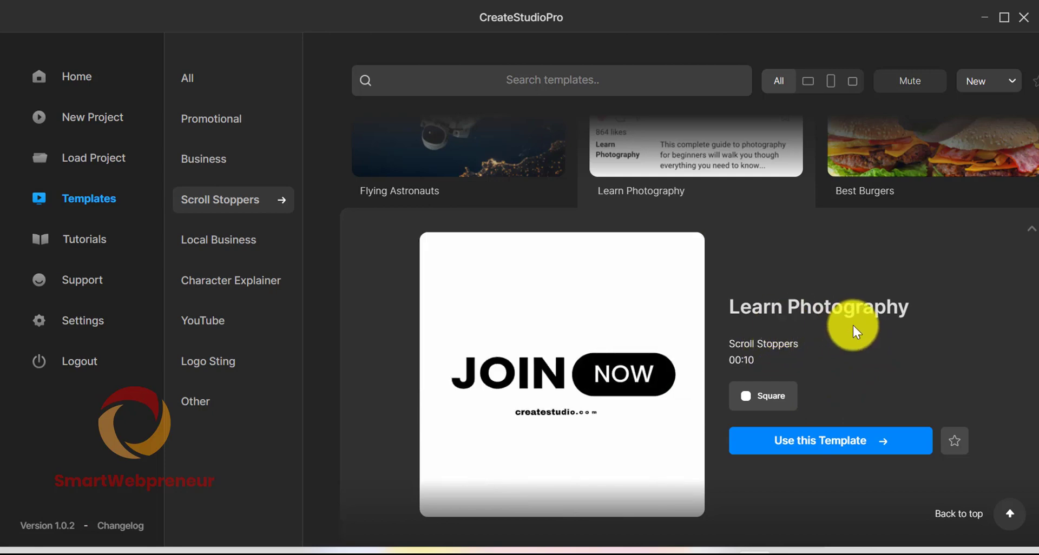
{"action": "scroll", "coordinate": [861, 314], "scroll_direction": "up", "scroll_amount": 3}
{"action": "left_click", "coordinate": [861, 299]}
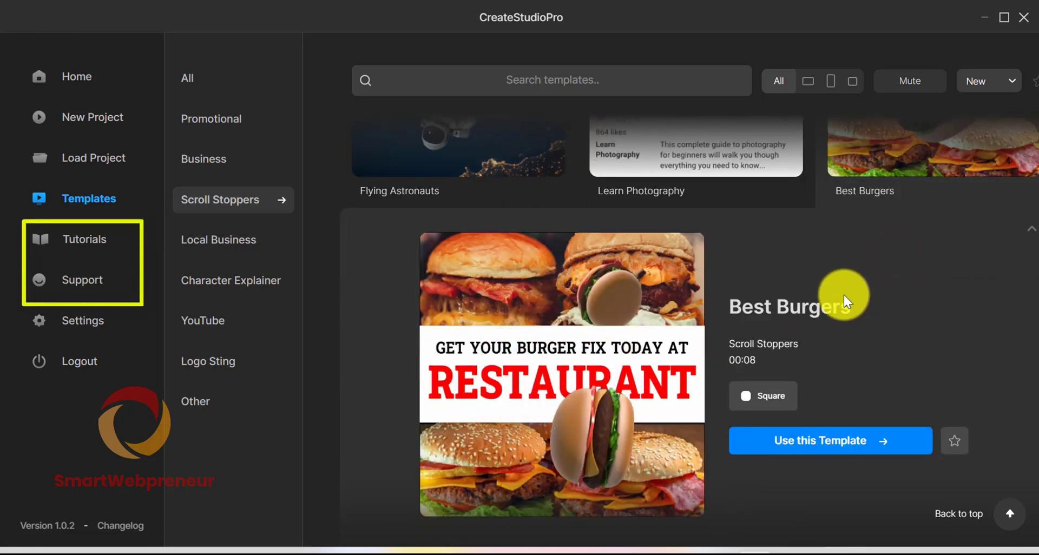
{"action": "left_click", "coordinate": [111, 122]}
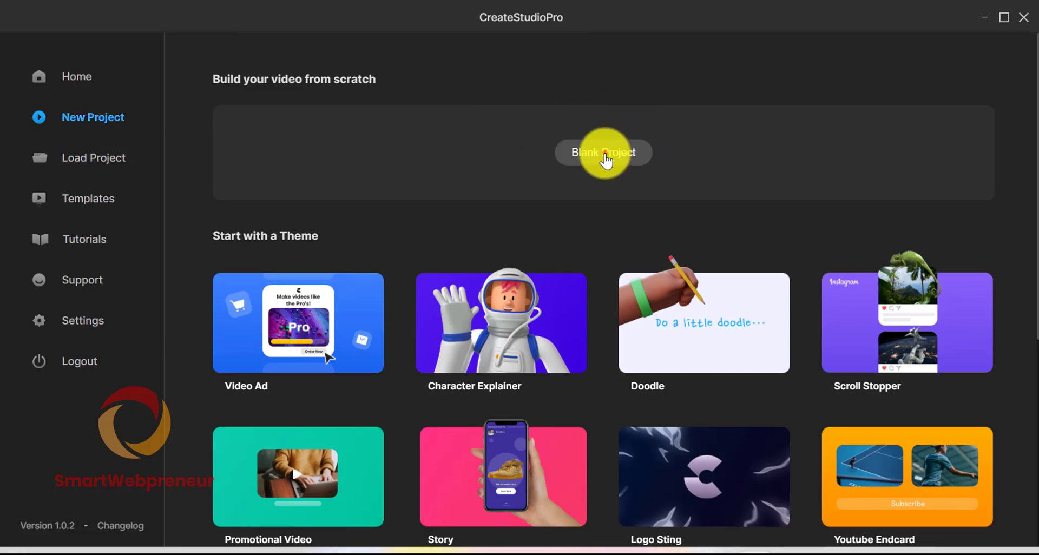
- Start a blank project, trying square, portrait and custom formats before settling on landscape
{"action": "left_click", "coordinate": [604, 156]}
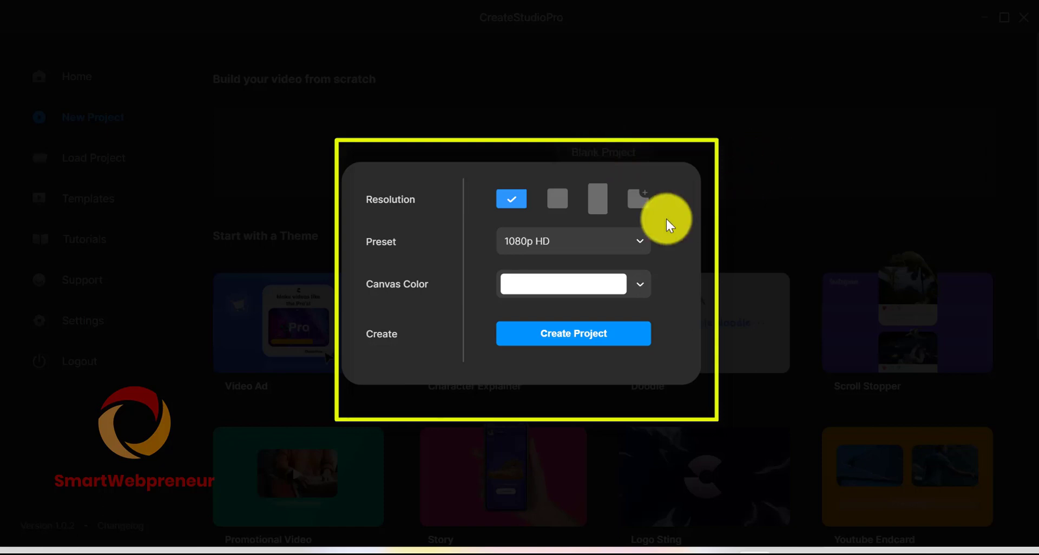
{"action": "left_click", "coordinate": [560, 210]}
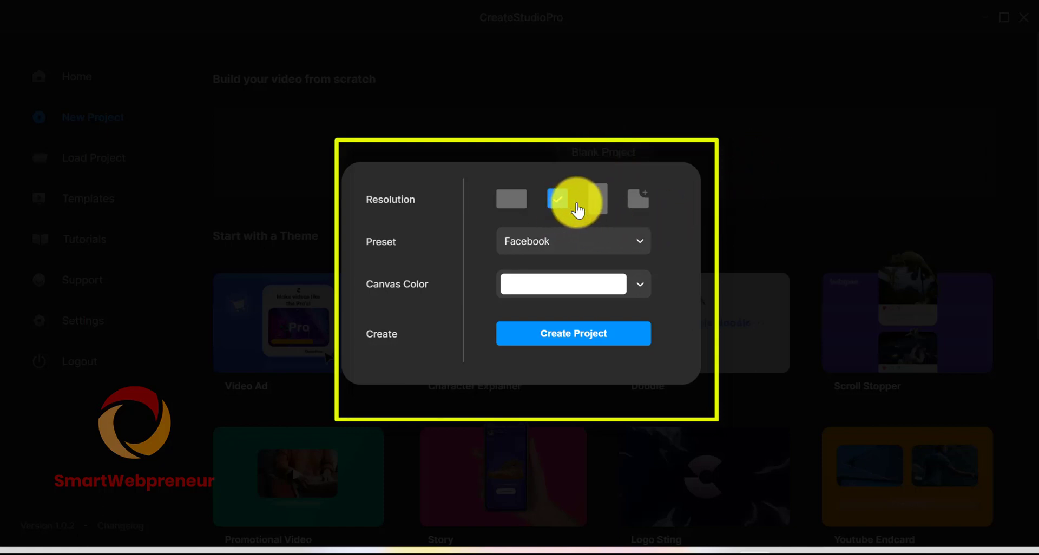
{"action": "left_click", "coordinate": [606, 207]}
{"action": "left_click", "coordinate": [643, 198]}
{"action": "left_click", "coordinate": [520, 201]}
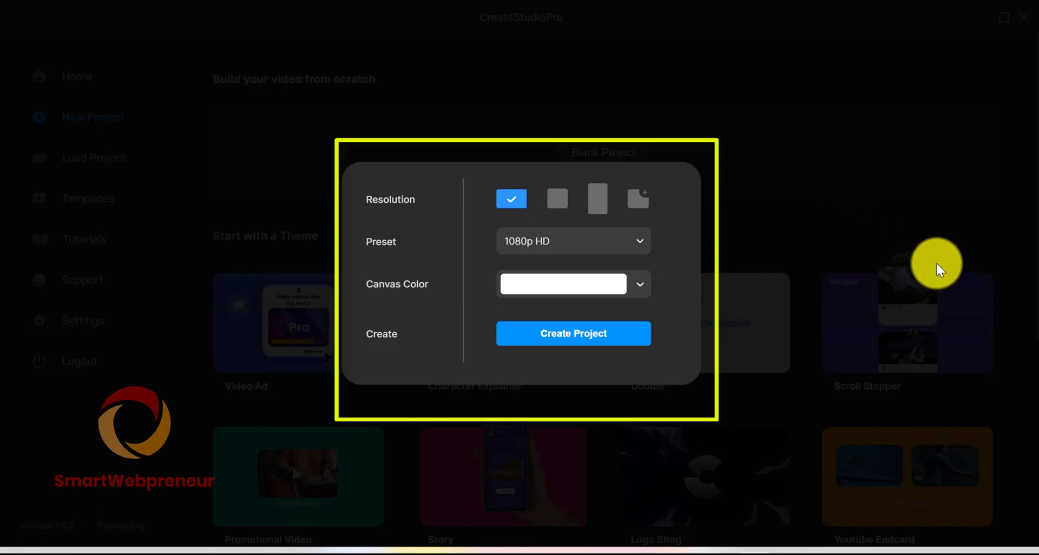
- Set the resolution preset to 4K, keep the white canvas colour, and create the project
{"action": "left_click", "coordinate": [638, 239]}
{"action": "left_click", "coordinate": [539, 328]}
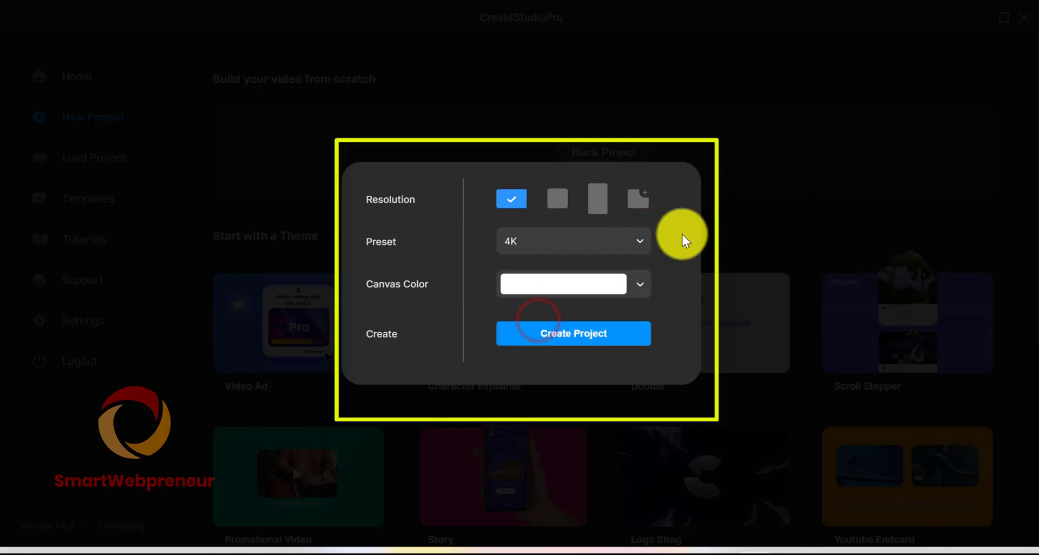
{"action": "left_click", "coordinate": [640, 287]}
{"action": "left_click", "coordinate": [690, 275]}
{"action": "left_click", "coordinate": [582, 336]}
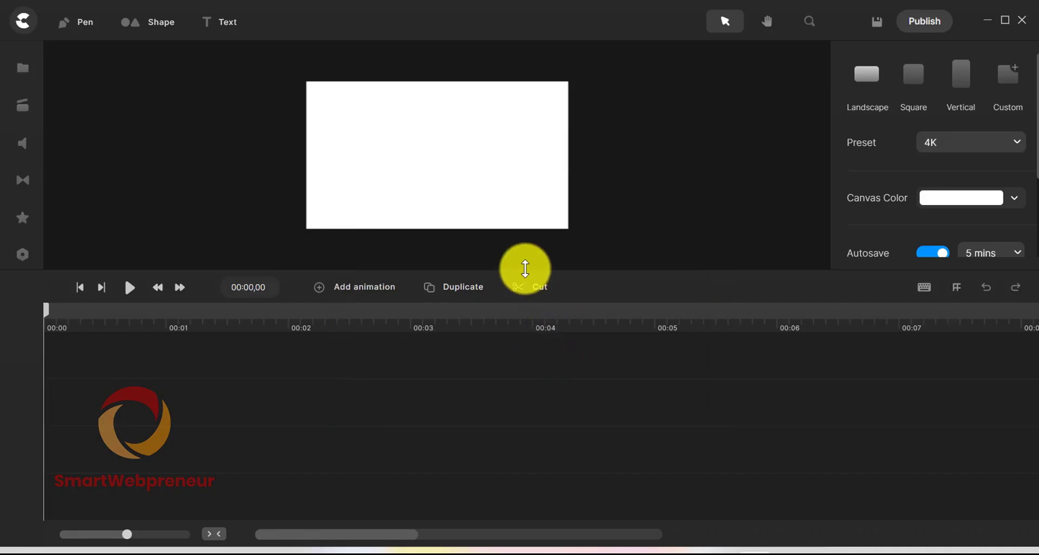
- Lower the divider between preview and timeline so the canvas preview gets more height
{"action": "left_click_drag", "start_coordinate": [525, 269], "coordinate": [536, 303]}
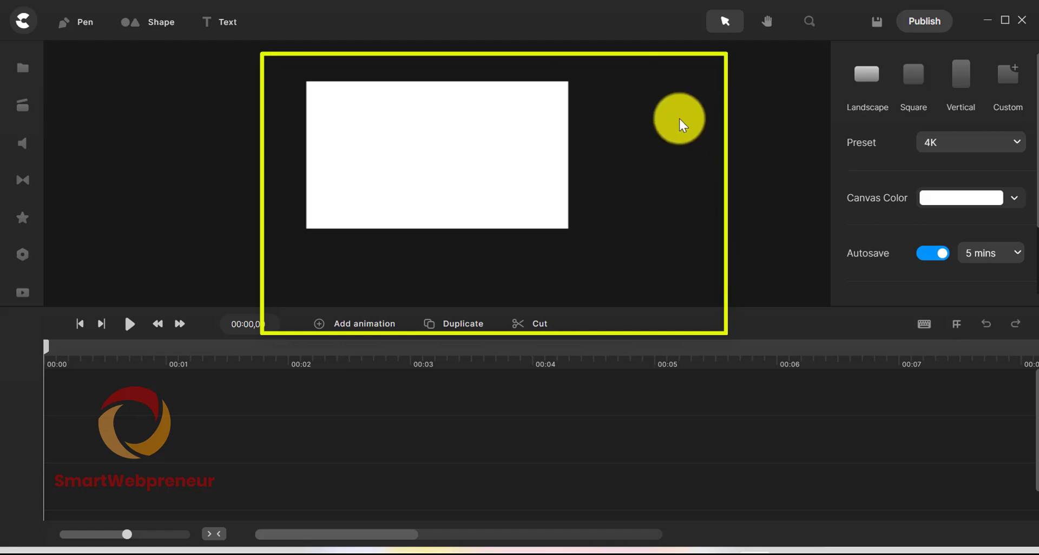
- Fit the canvas to the preview area and enlarge the preview area further
{"action": "left_click", "coordinate": [811, 21]}
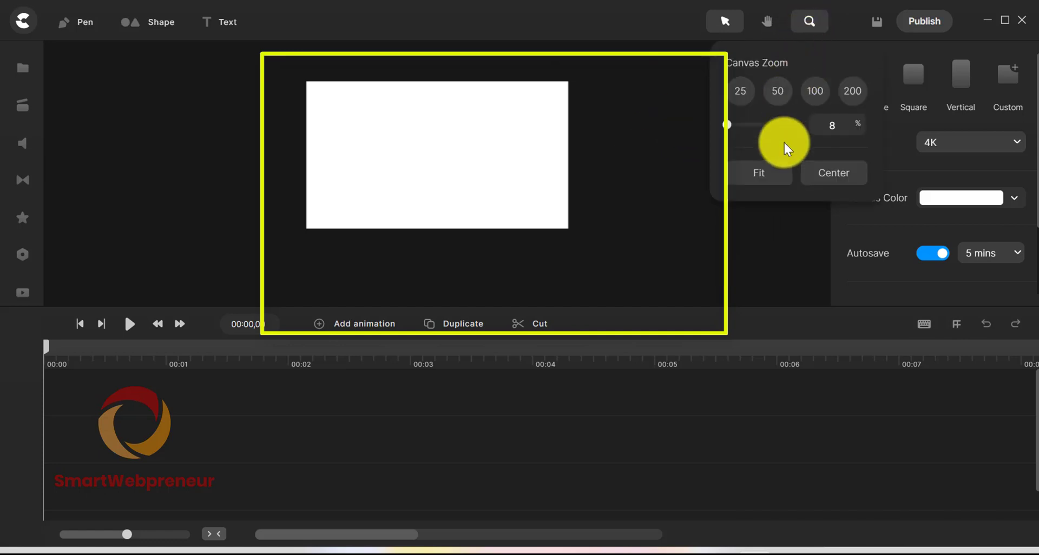
{"action": "left_click", "coordinate": [770, 173]}
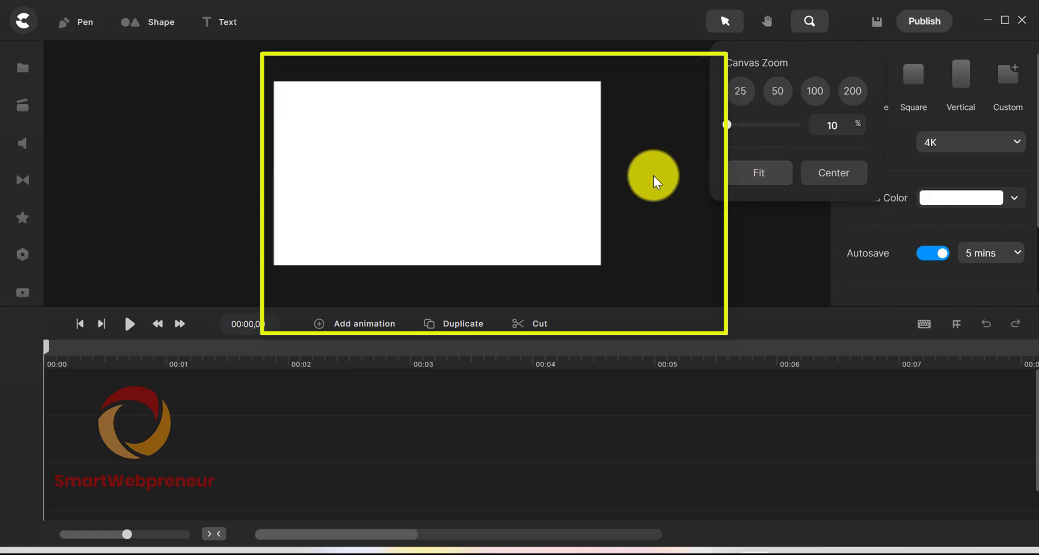
{"action": "left_click_drag", "start_coordinate": [551, 307], "coordinate": [557, 320]}
{"action": "left_click", "coordinate": [650, 146]}
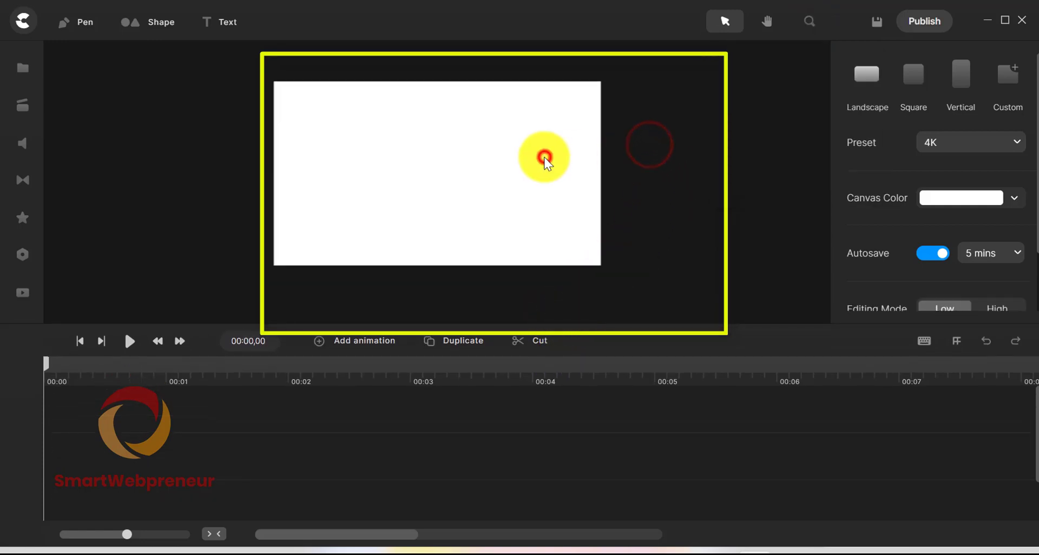
- Try canvas zoom levels of 50% and 25%, settling at 14%
{"action": "left_click", "coordinate": [810, 21]}
{"action": "left_click", "coordinate": [777, 91]}
{"action": "left_click", "coordinate": [741, 91]}
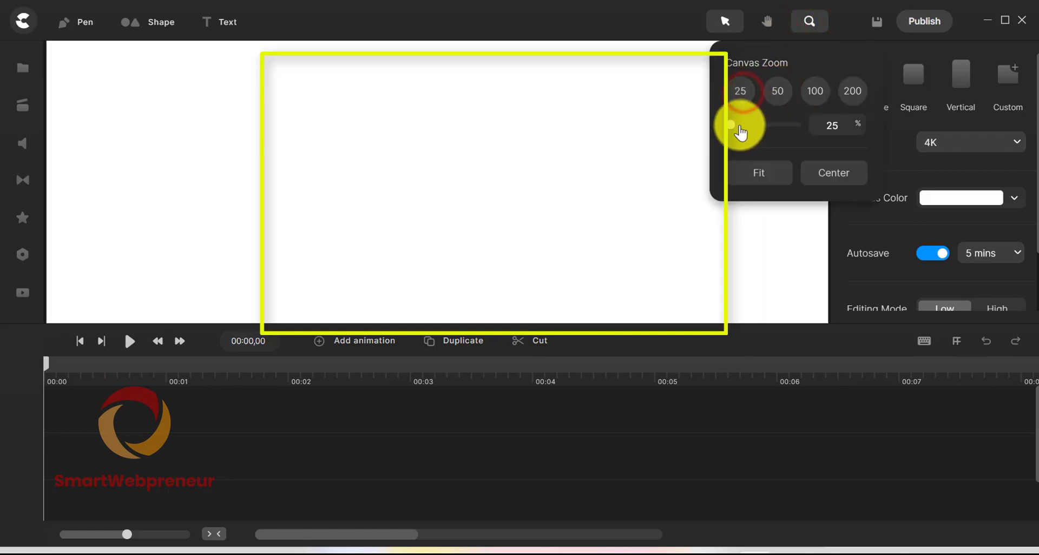
{"action": "left_click_drag", "start_coordinate": [736, 126], "coordinate": [732, 125]}
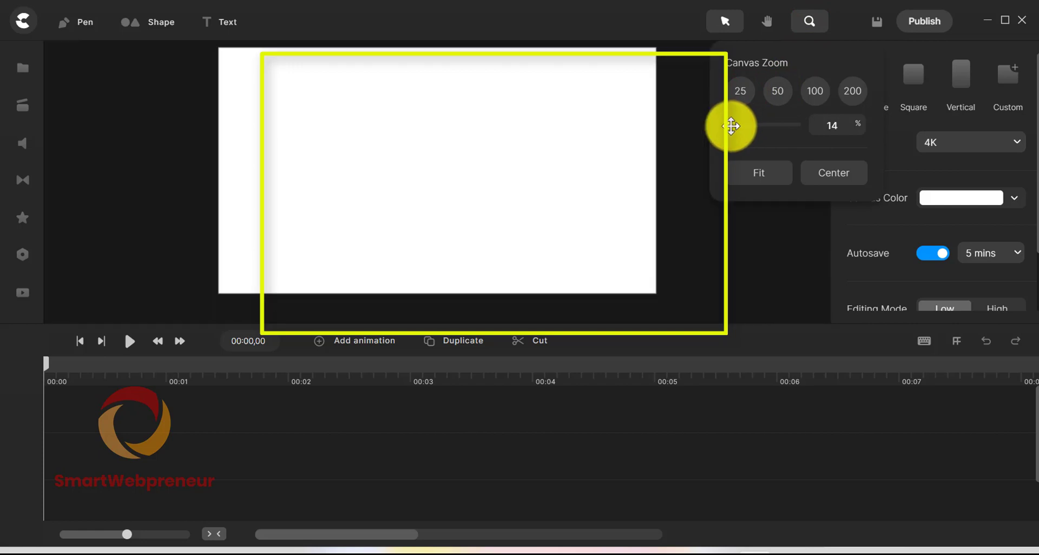
{"action": "left_click", "coordinate": [710, 208]}
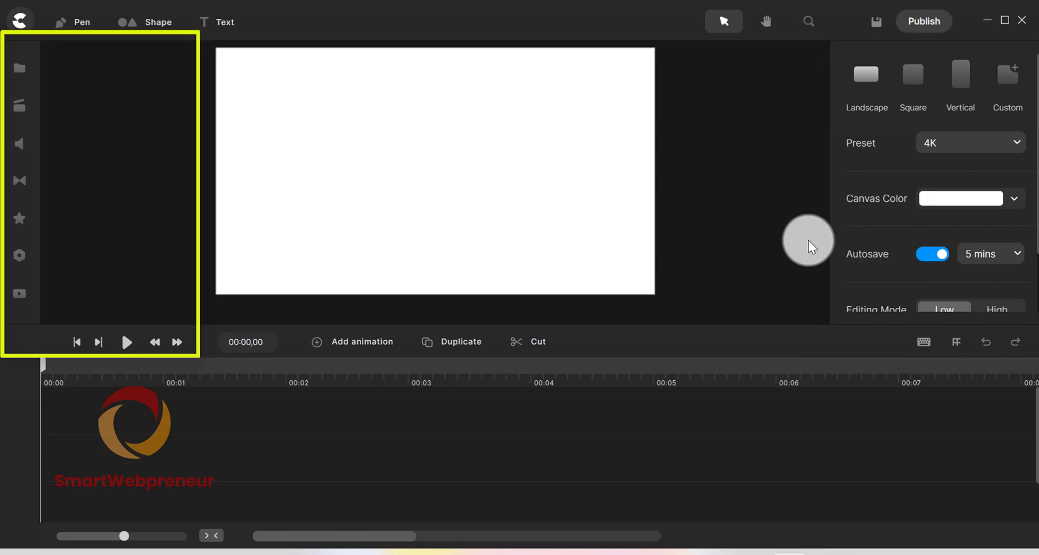
- Open the media library and browse the Unsplash and Pexels stock images
{"action": "left_click", "coordinate": [174, 184]}
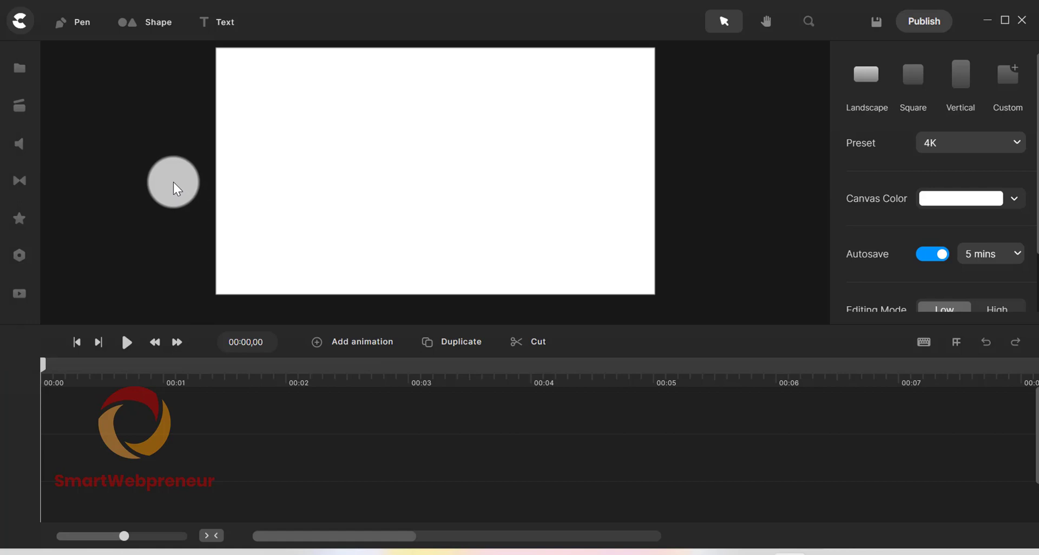
{"action": "left_click", "coordinate": [19, 70]}
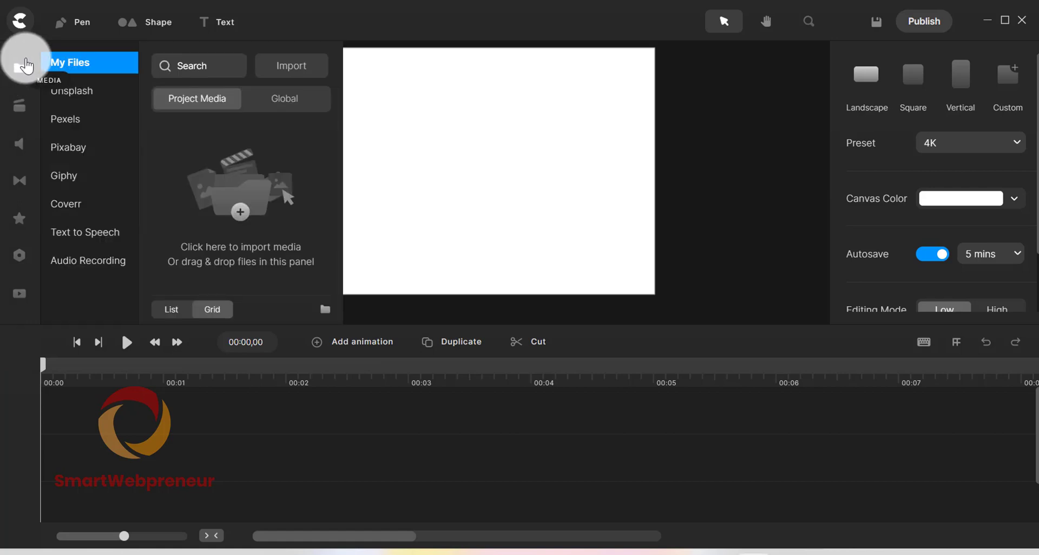
{"action": "left_click", "coordinate": [88, 95]}
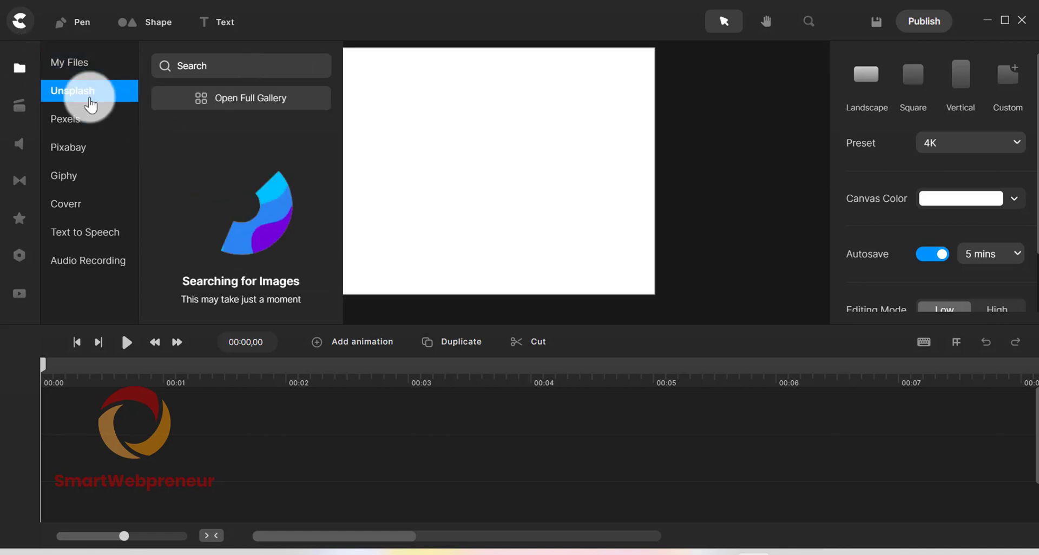
{"action": "scroll", "coordinate": [211, 204], "scroll_direction": "down", "scroll_amount": 5}
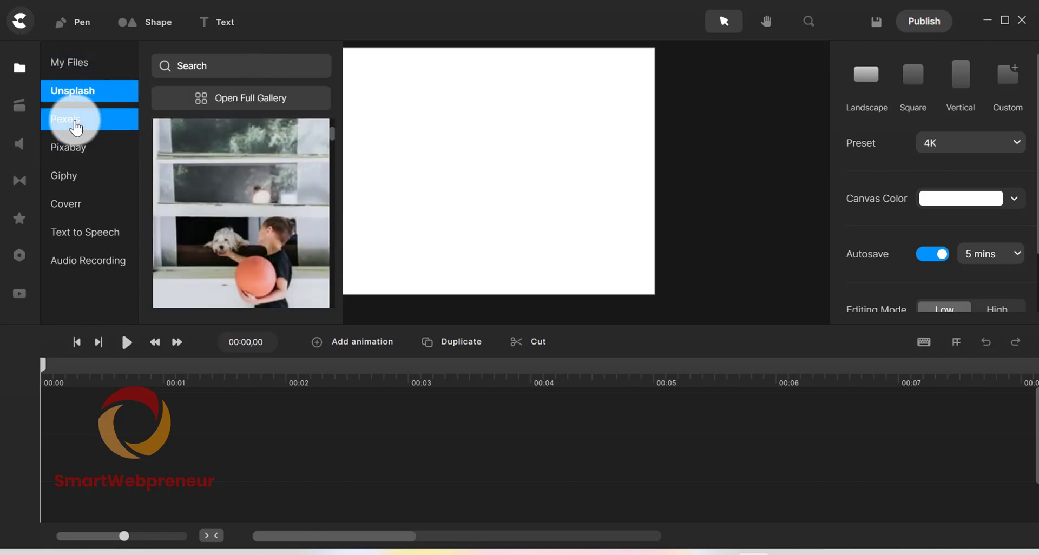
{"action": "left_click", "coordinate": [76, 126]}
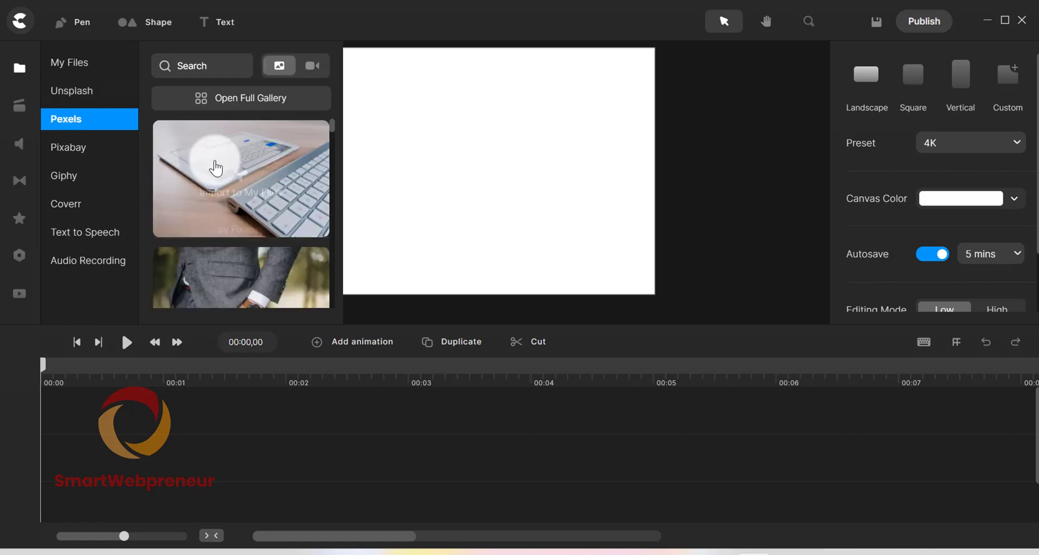
{"action": "scroll", "coordinate": [274, 211], "scroll_direction": "down", "scroll_amount": 4}
{"action": "scroll", "coordinate": [285, 214], "scroll_direction": "down", "scroll_amount": 3}
- Browse the Giphy animated GIFs and then the Coverr stock video clips
{"action": "left_click", "coordinate": [111, 184]}
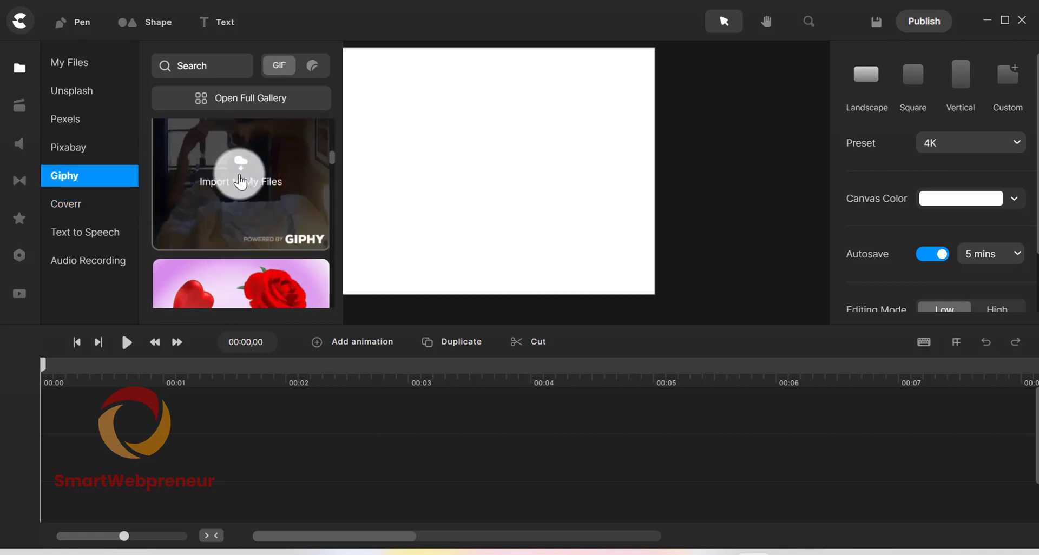
{"action": "left_click_drag", "start_coordinate": [335, 154], "coordinate": [339, 171]}
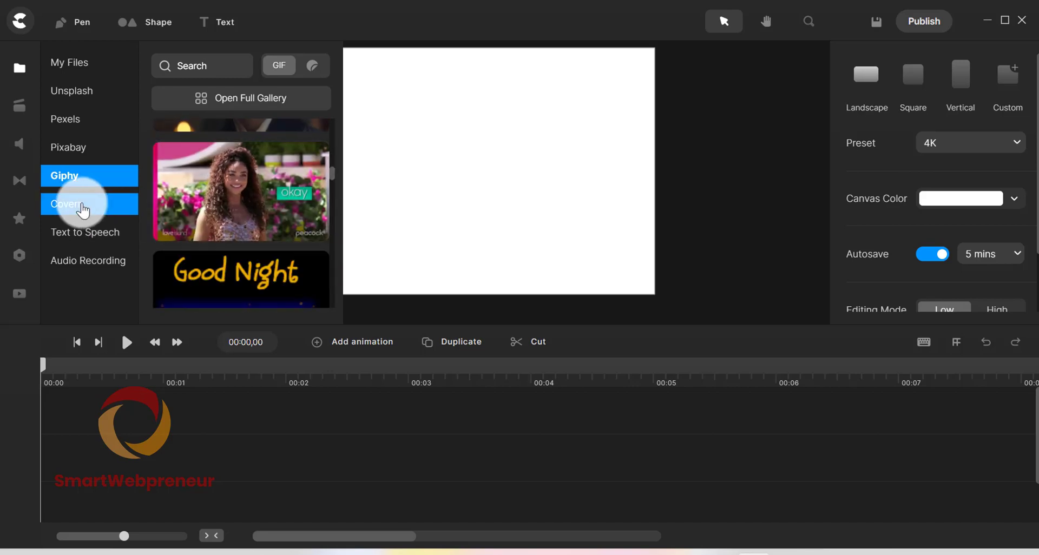
{"action": "left_click", "coordinate": [87, 205]}
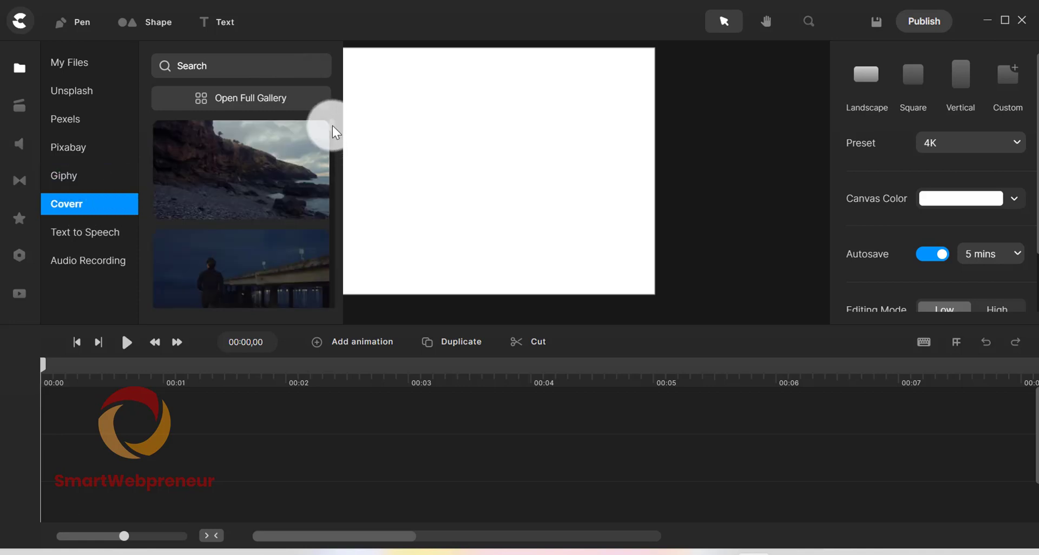
{"action": "left_click_drag", "start_coordinate": [333, 127], "coordinate": [337, 144]}
- Review the Text to Speech voices keeping Female 1, then view the Audio Recording options
{"action": "left_click", "coordinate": [82, 235]}
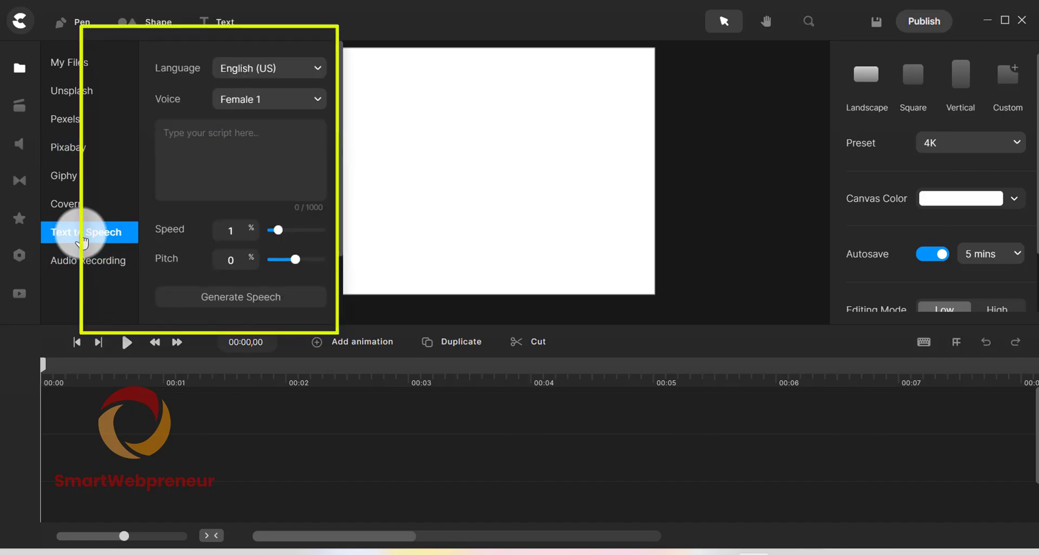
{"action": "left_click", "coordinate": [283, 101]}
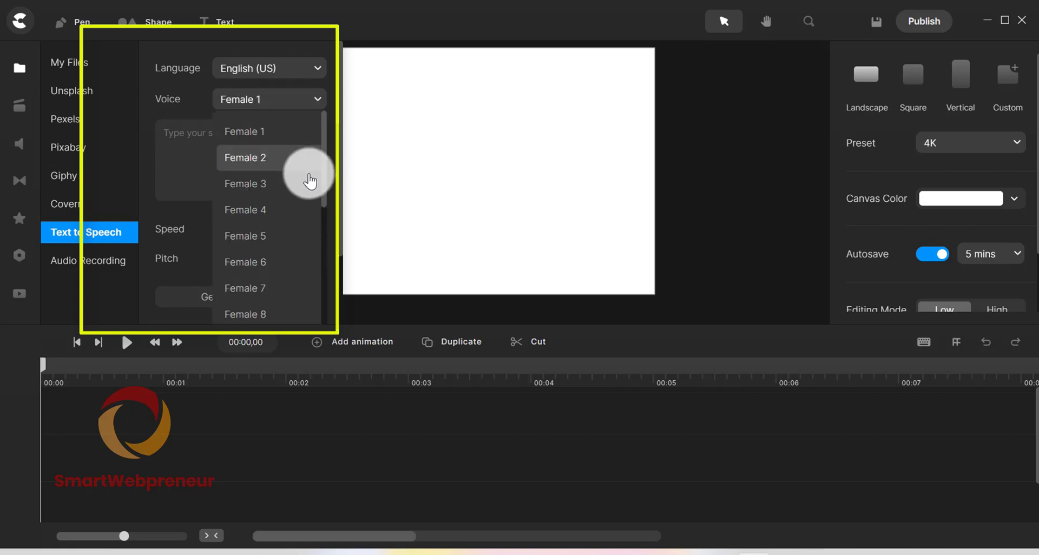
{"action": "left_click_drag", "start_coordinate": [324, 168], "coordinate": [316, 140]}
{"action": "left_click", "coordinate": [318, 105]}
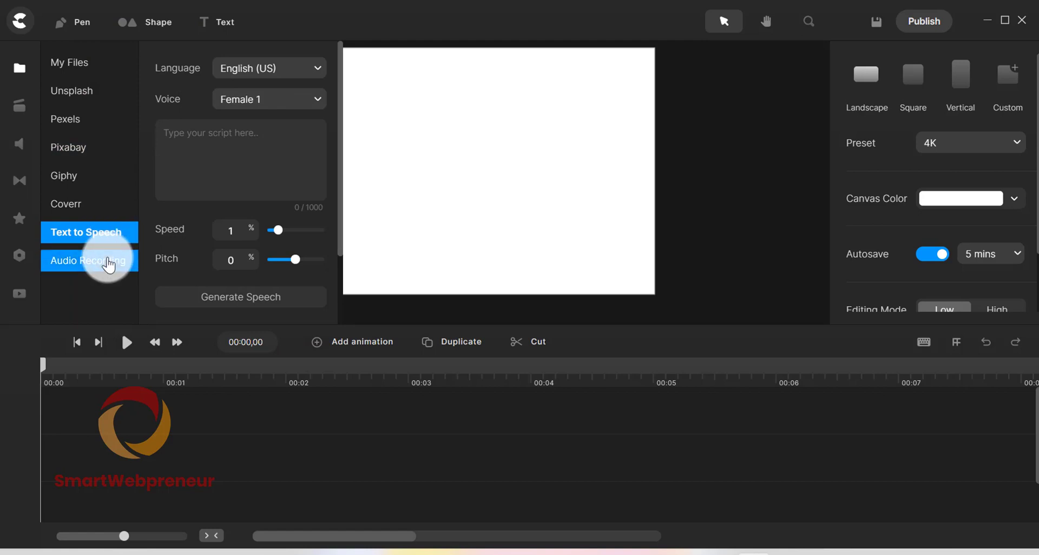
{"action": "left_click", "coordinate": [108, 265]}
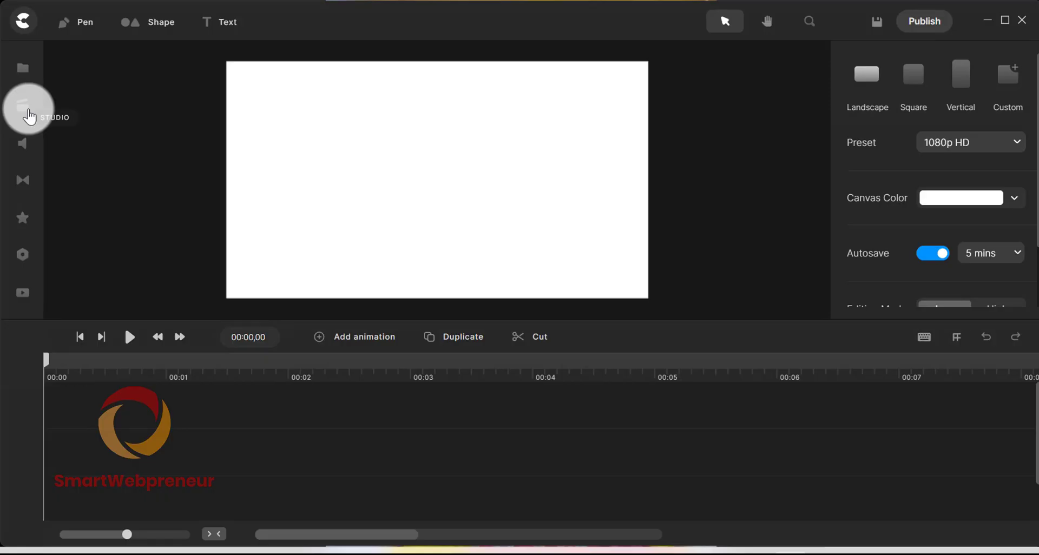
- Open the animated asset library and browse the Hands and Icons categories
{"action": "left_click", "coordinate": [27, 110]}
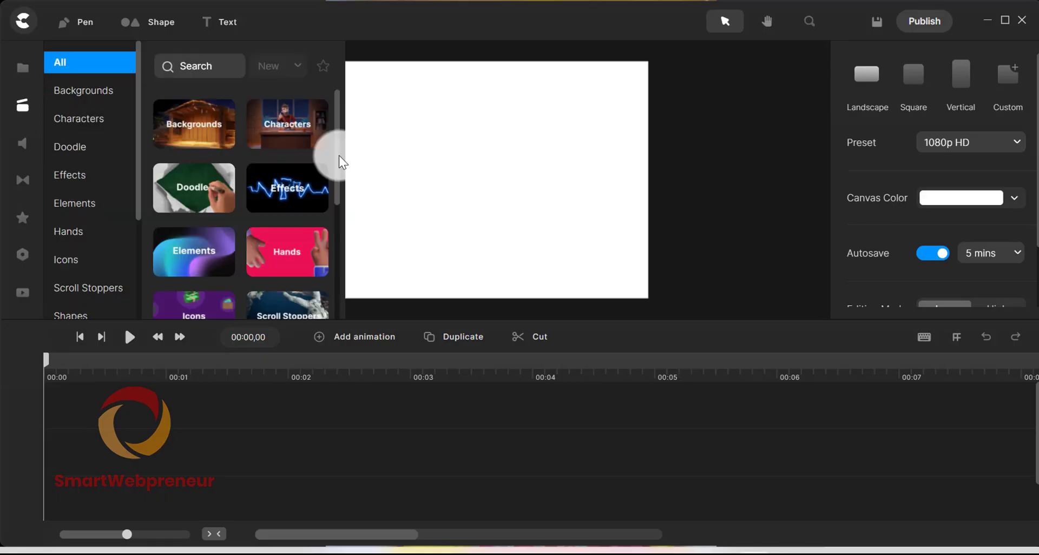
{"action": "left_click_drag", "start_coordinate": [337, 156], "coordinate": [347, 182]}
{"action": "left_click", "coordinate": [304, 201]}
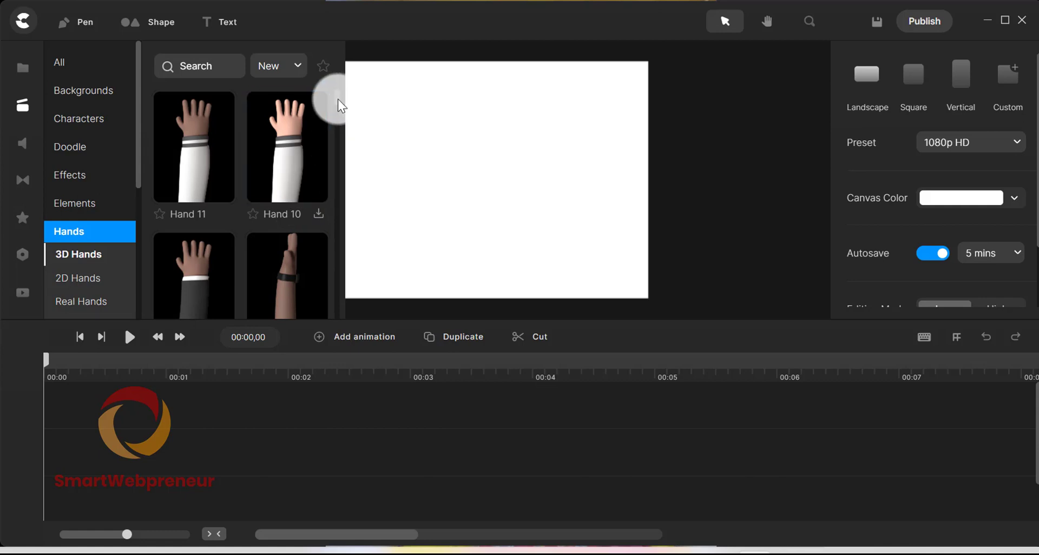
{"action": "mouse_move", "coordinate": [331, 102]}
{"action": "left_mouse_down"}
{"action": "mouse_move", "coordinate": [336, 111]}
{"action": "mouse_move", "coordinate": [336, 93]}
{"action": "left_mouse_up"}
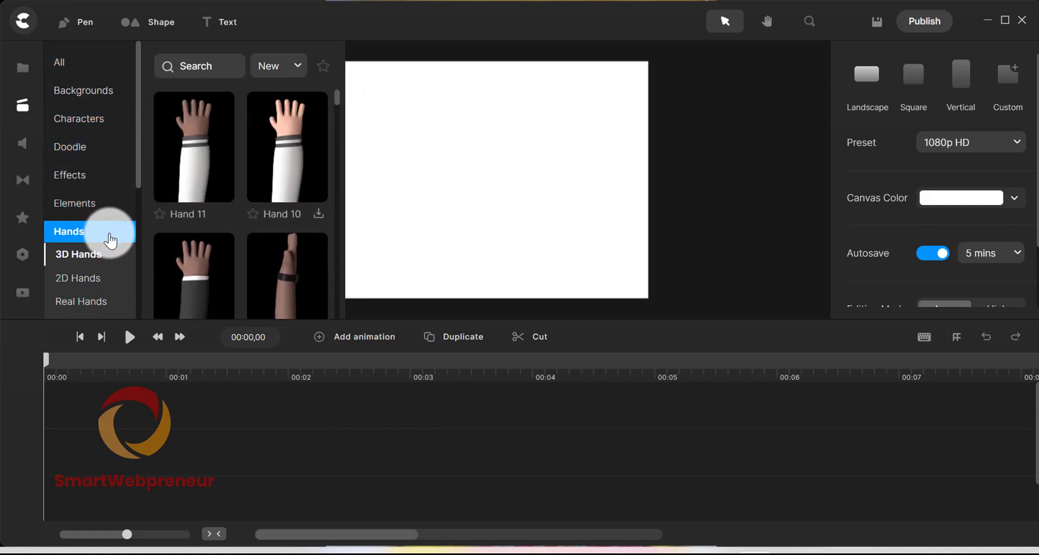
{"action": "scroll", "coordinate": [108, 254], "scroll_direction": "down", "scroll_amount": 3}
{"action": "left_click", "coordinate": [86, 198]}
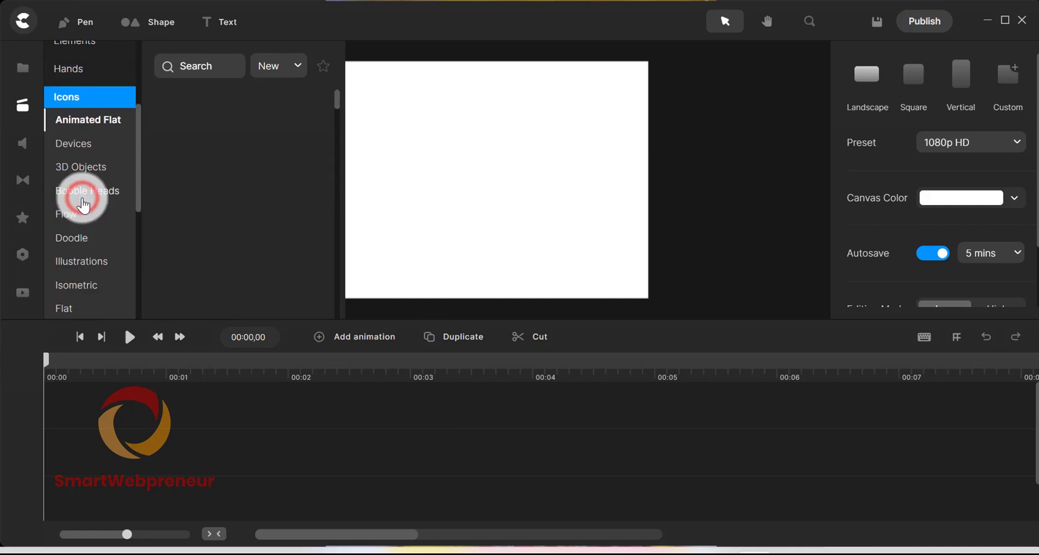
{"action": "left_click", "coordinate": [334, 98]}
{"action": "left_click_drag", "start_coordinate": [333, 107], "coordinate": [336, 113]}
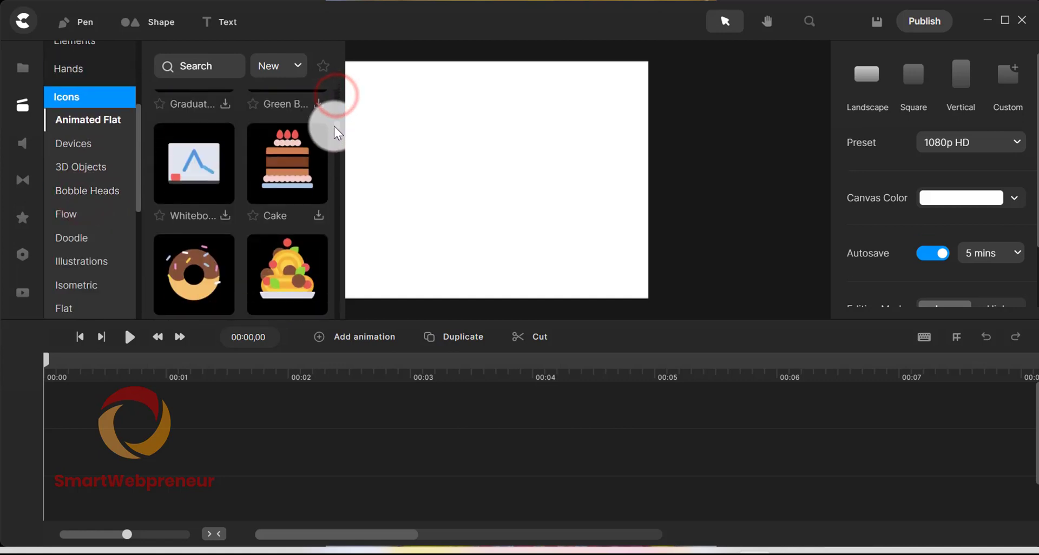
{"action": "scroll", "coordinate": [336, 133], "scroll_direction": "down", "scroll_amount": 1}
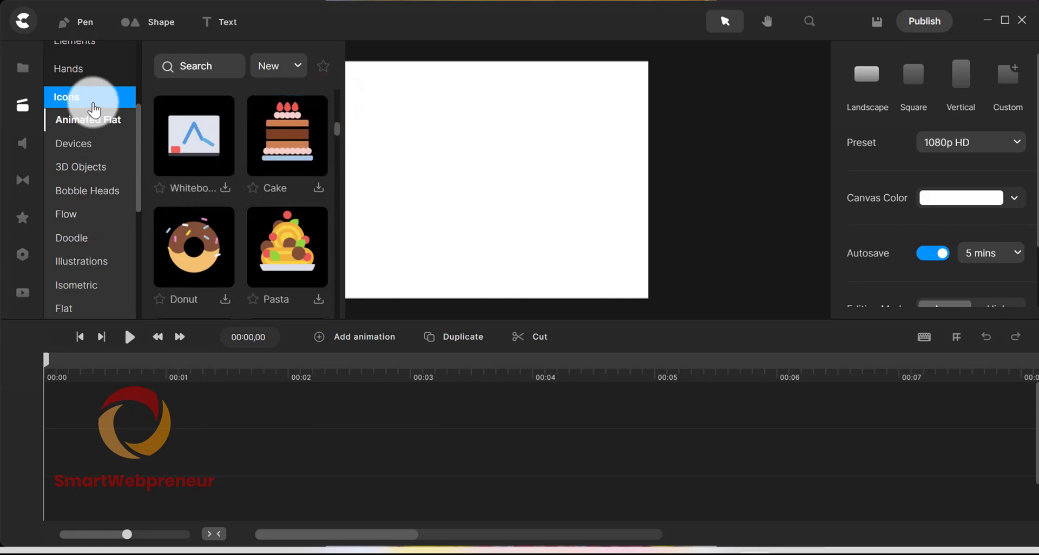
{"action": "scroll", "coordinate": [103, 162], "scroll_direction": "down", "scroll_amount": 3}
- Browse all Scroll Stoppers assets and the Transitions category, then return to the top-level categories
{"action": "left_click", "coordinate": [103, 244]}
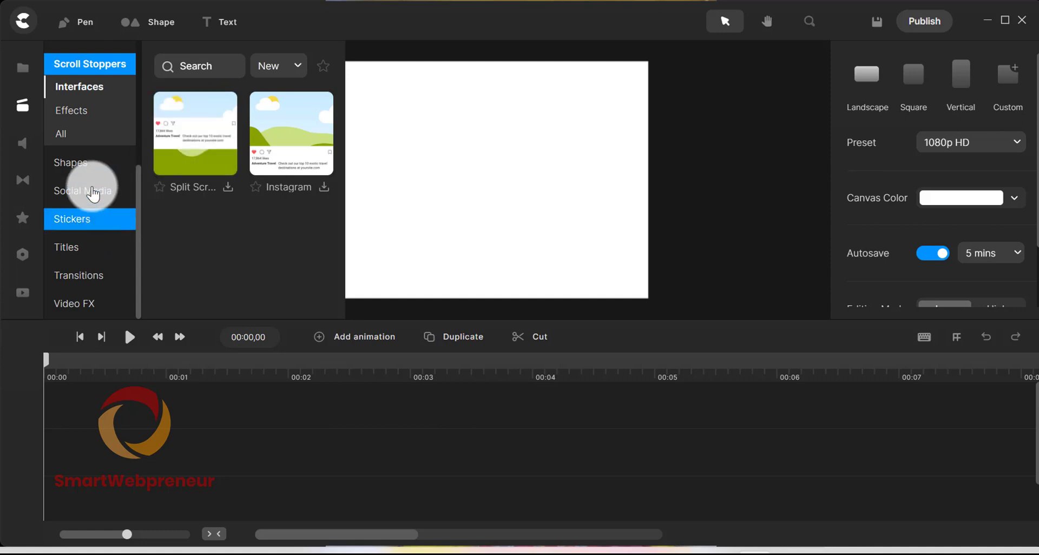
{"action": "left_click", "coordinate": [71, 136]}
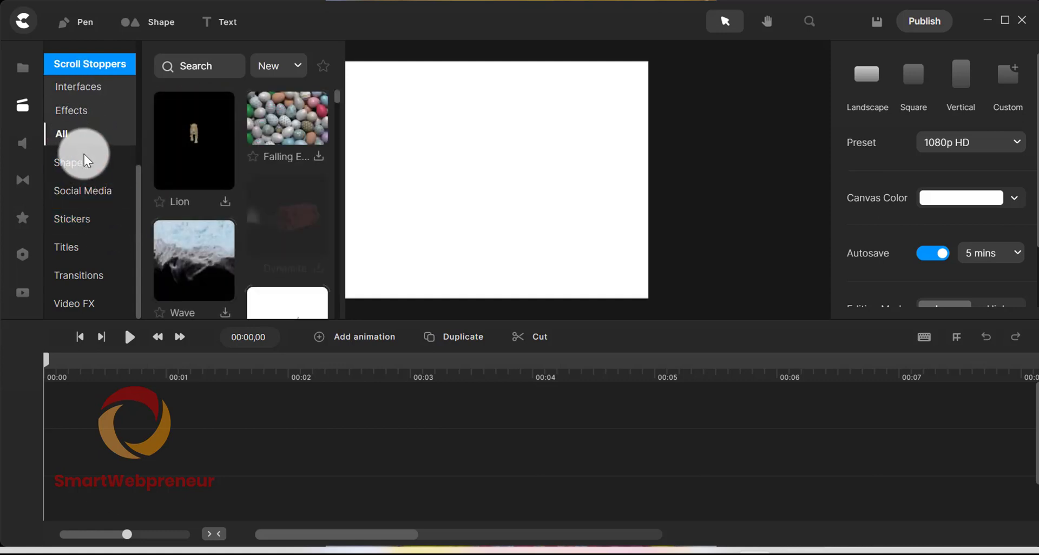
{"action": "scroll", "coordinate": [211, 201], "scroll_direction": "down", "scroll_amount": 5}
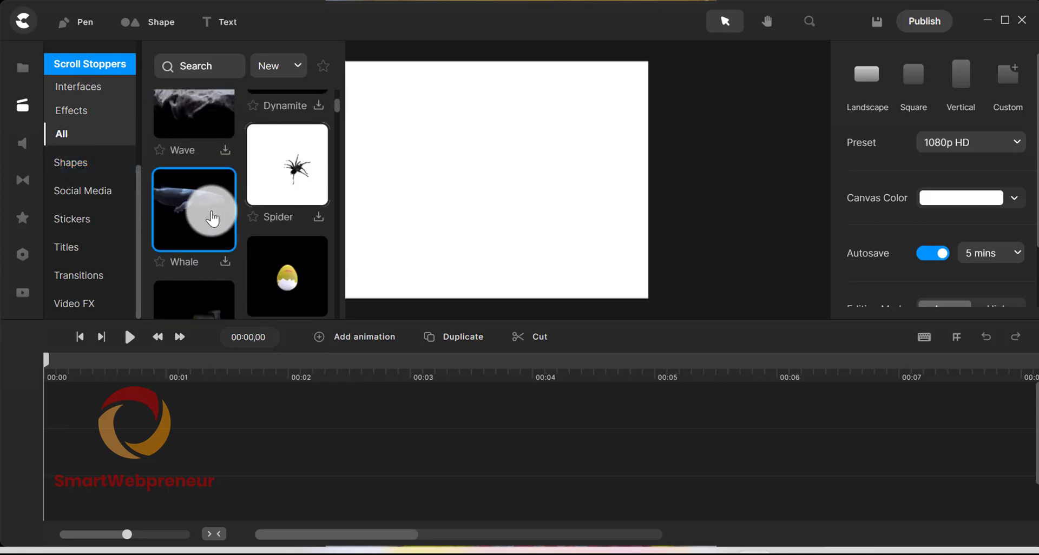
{"action": "left_click", "coordinate": [91, 280]}
{"action": "scroll", "coordinate": [232, 142], "scroll_direction": "down", "scroll_amount": 2}
{"action": "scroll", "coordinate": [109, 162], "scroll_direction": "up", "scroll_amount": 5}
{"action": "left_click", "coordinate": [73, 65]}
- Browse the Backgrounds categories: 3D, Flow, Supreme, Particles and Skies
{"action": "left_click", "coordinate": [80, 90]}
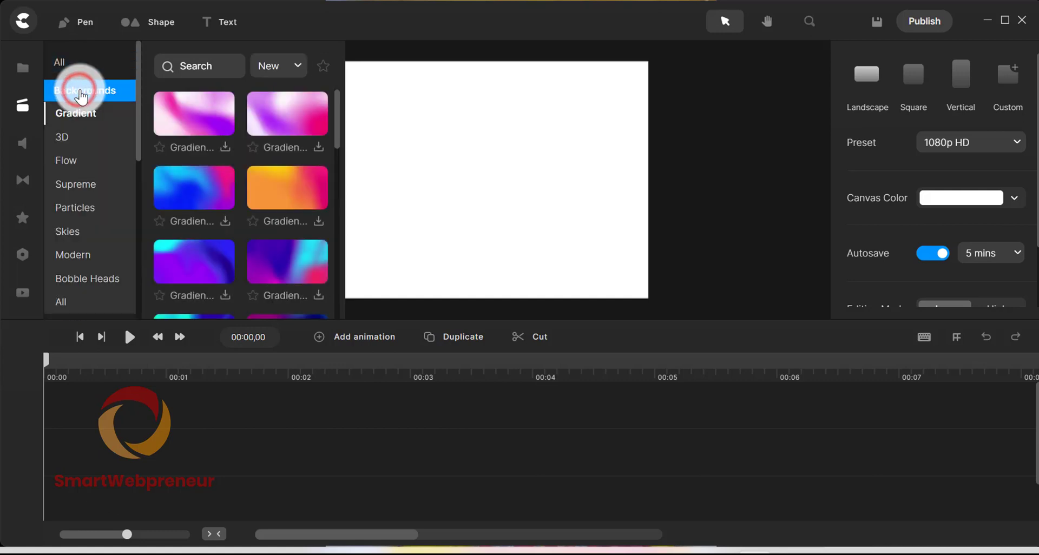
{"action": "left_click_drag", "start_coordinate": [138, 64], "coordinate": [141, 75]}
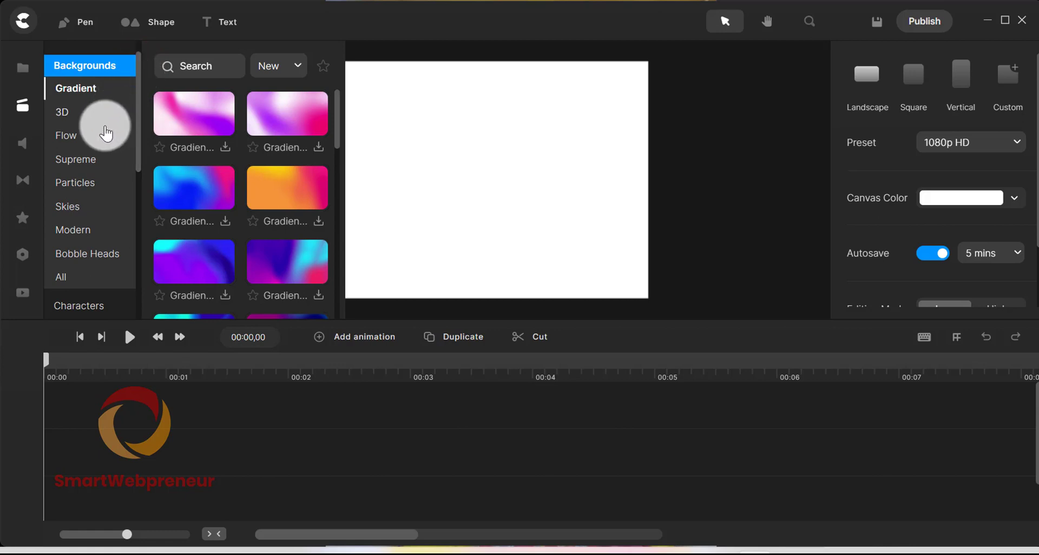
{"action": "left_click", "coordinate": [62, 113]}
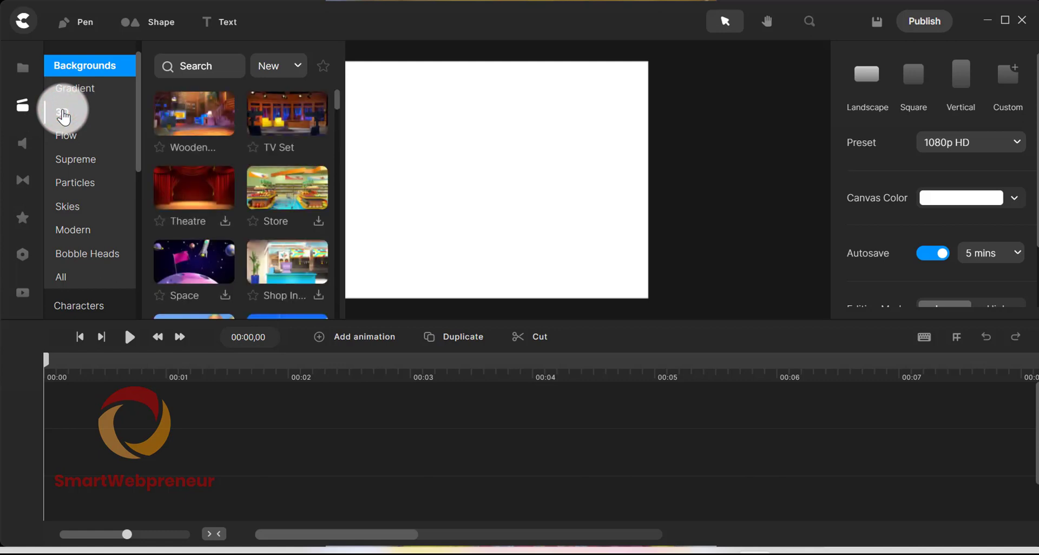
{"action": "left_click", "coordinate": [68, 138]}
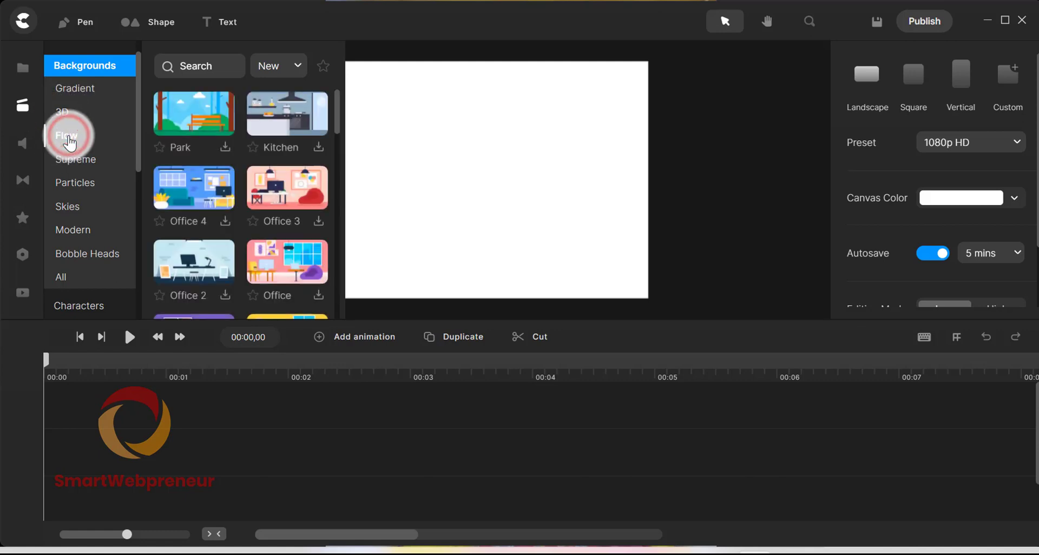
{"action": "left_click", "coordinate": [80, 163]}
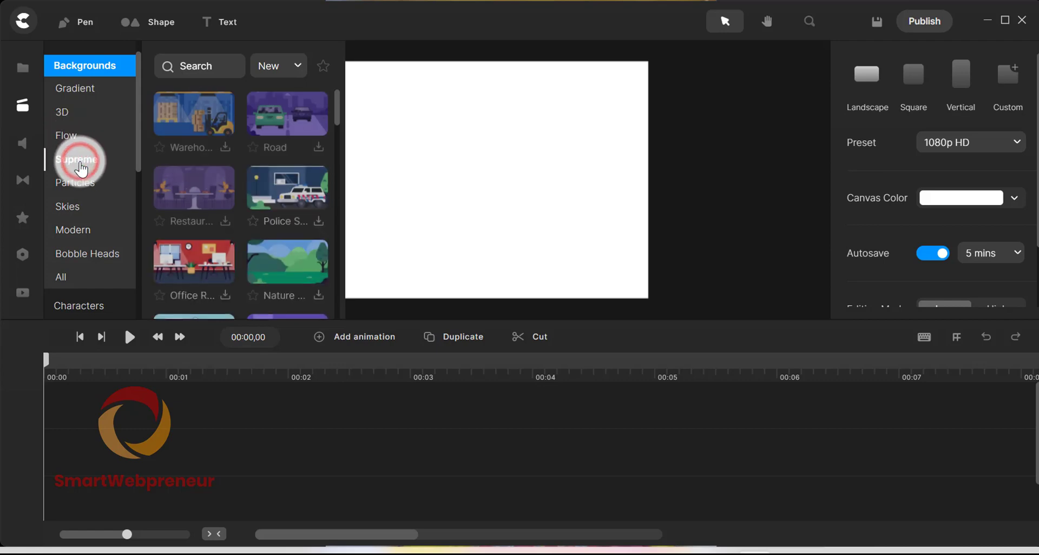
{"action": "left_click", "coordinate": [82, 186]}
{"action": "left_click", "coordinate": [69, 208]}
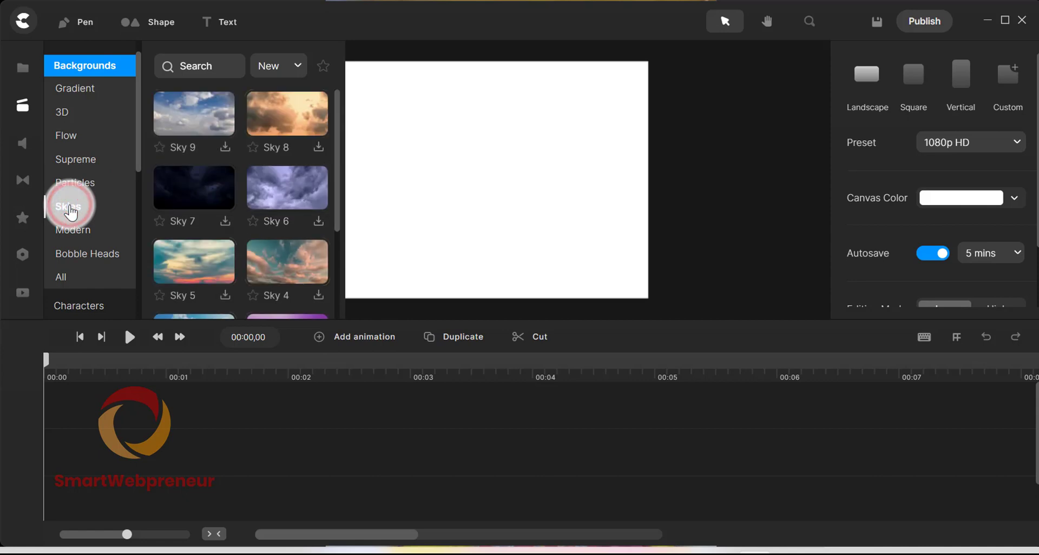
{"action": "scroll", "coordinate": [108, 195], "scroll_direction": "down", "scroll_amount": 3}
- Review the Bobble Heads and Doodle characters, then download the Groom bobble-head
{"action": "left_click", "coordinate": [92, 194]}
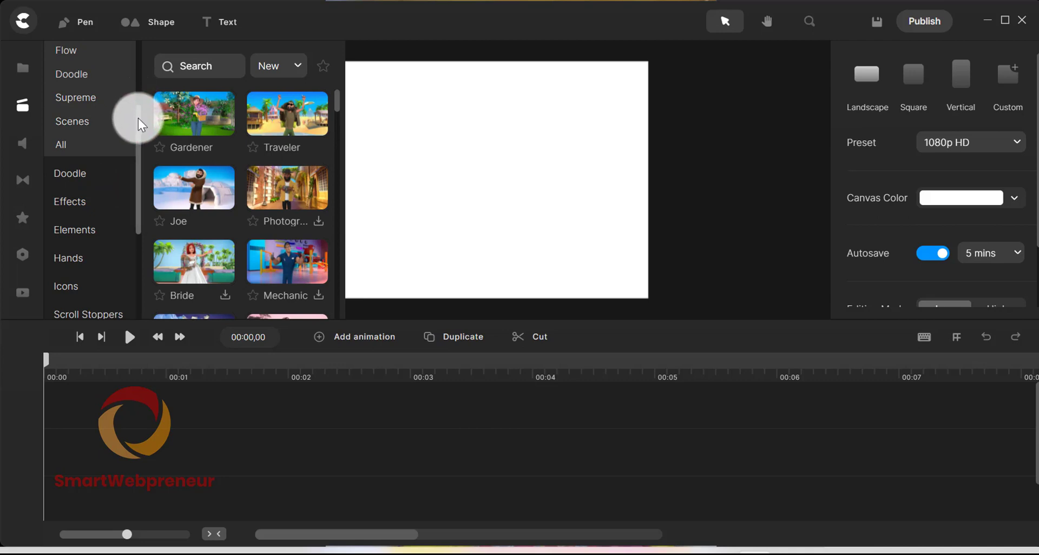
{"action": "left_click_drag", "start_coordinate": [138, 118], "coordinate": [138, 73]}
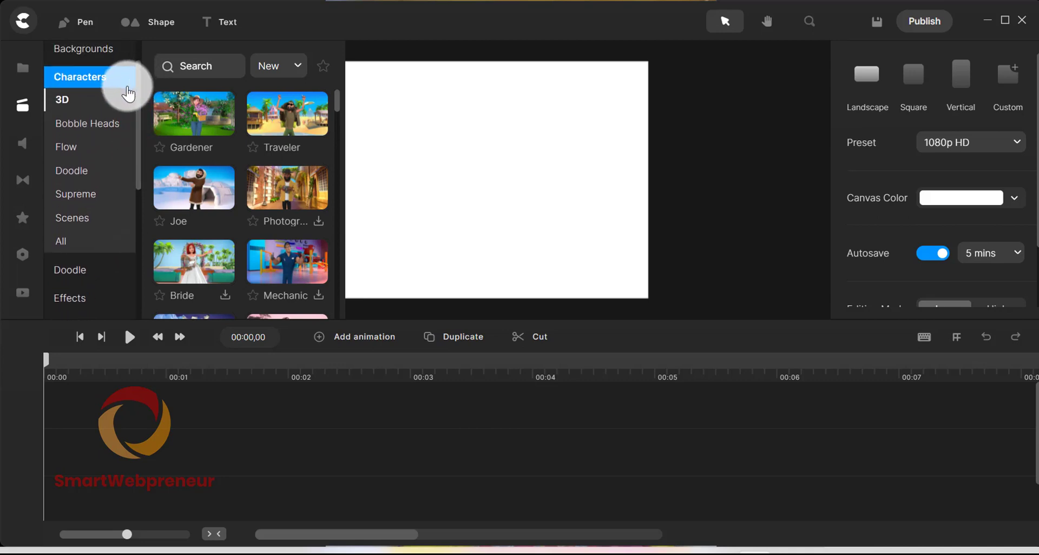
{"action": "left_click", "coordinate": [89, 126]}
{"action": "left_click", "coordinate": [78, 170]}
{"action": "left_click_drag", "start_coordinate": [336, 111], "coordinate": [349, 237]}
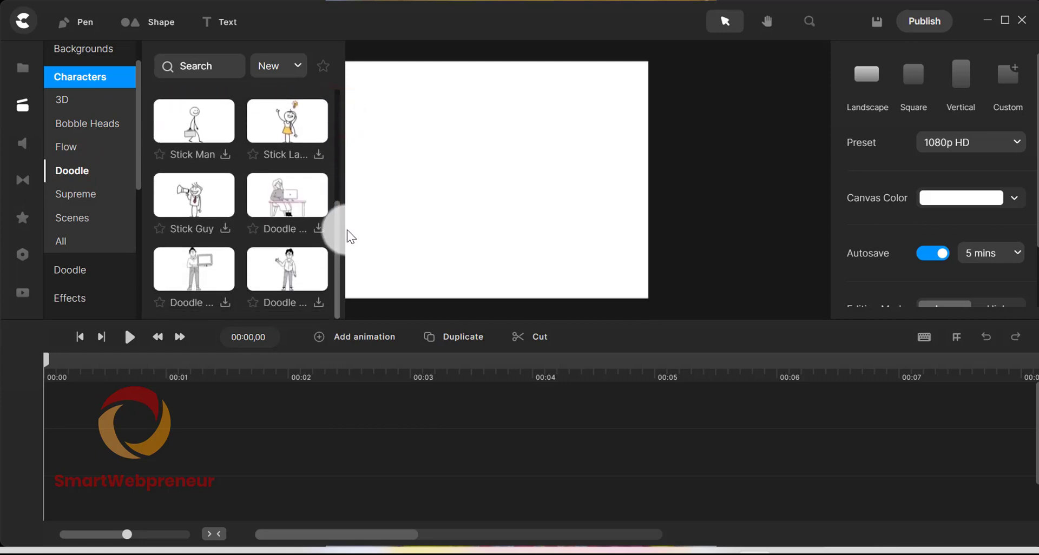
{"action": "left_click", "coordinate": [100, 122]}
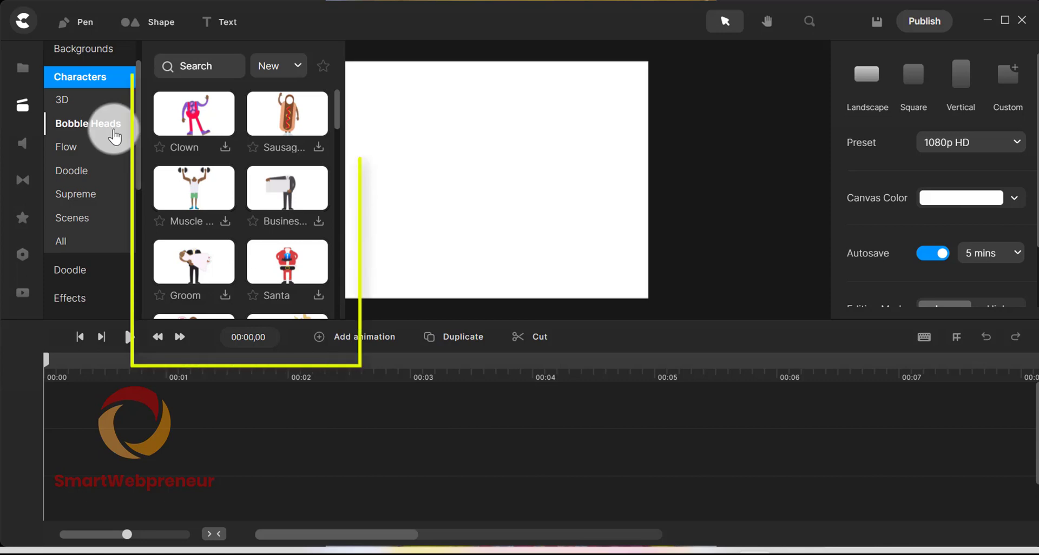
{"action": "scroll", "coordinate": [336, 109], "scroll_direction": "down", "scroll_amount": 2}
{"action": "left_click", "coordinate": [226, 190]}
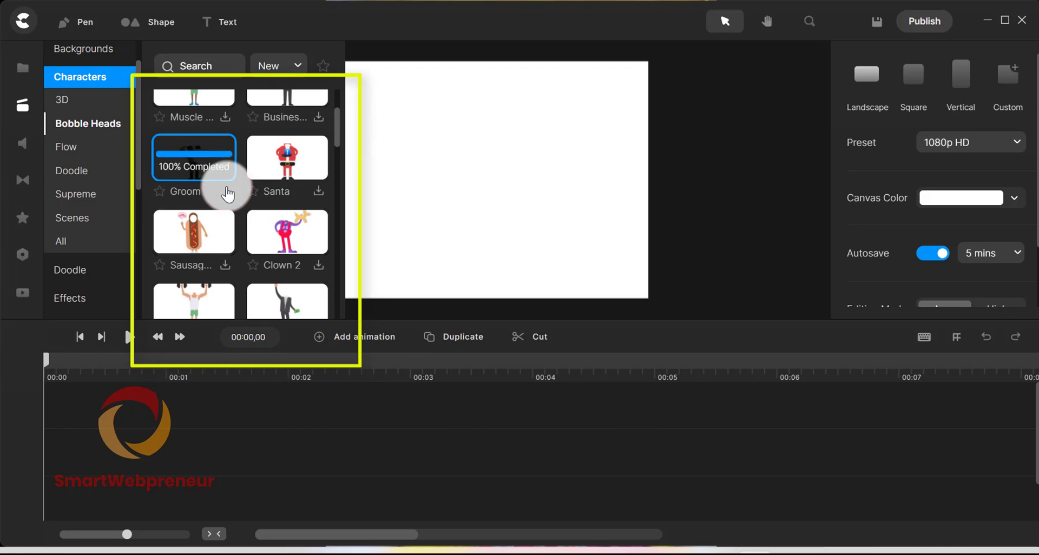
{"action": "scroll", "coordinate": [104, 116], "scroll_direction": "up", "scroll_amount": 1}
- Scroll the 3D backgrounds down to Castle and download it
{"action": "left_click", "coordinate": [100, 90]}
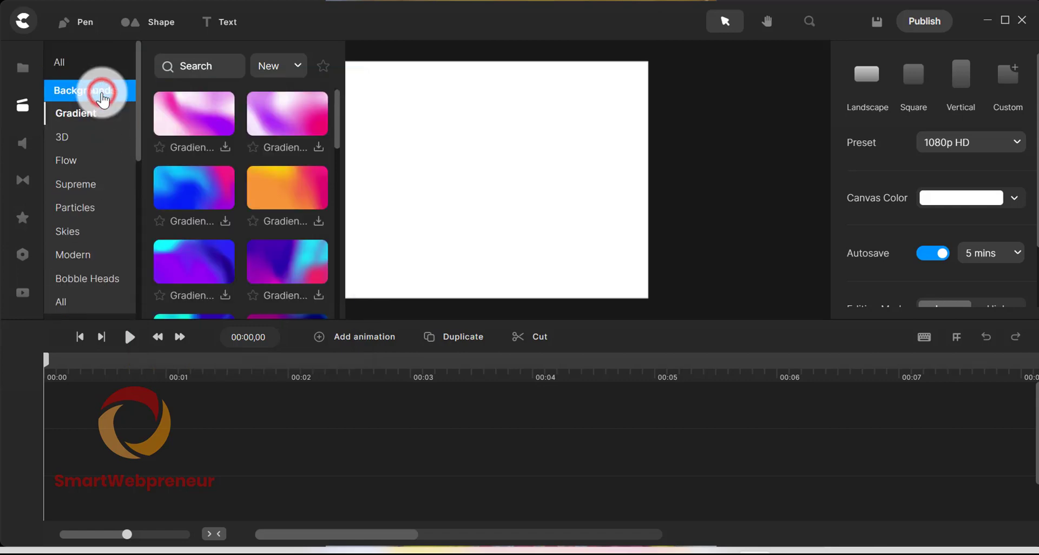
{"action": "left_click", "coordinate": [69, 136]}
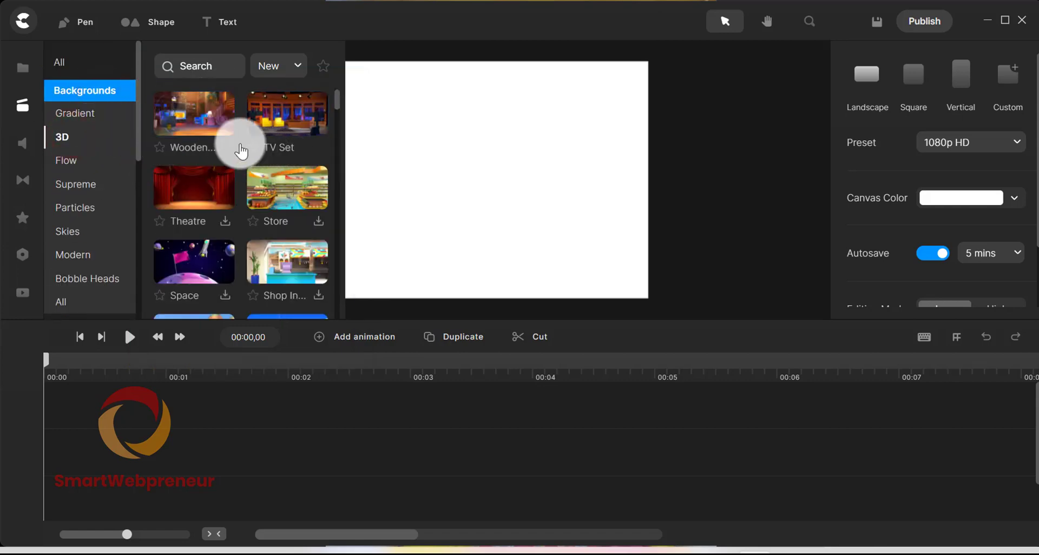
{"action": "scroll", "coordinate": [295, 216], "scroll_direction": "down", "scroll_amount": 1}
{"action": "scroll", "coordinate": [292, 226], "scroll_direction": "down", "scroll_amount": 2}
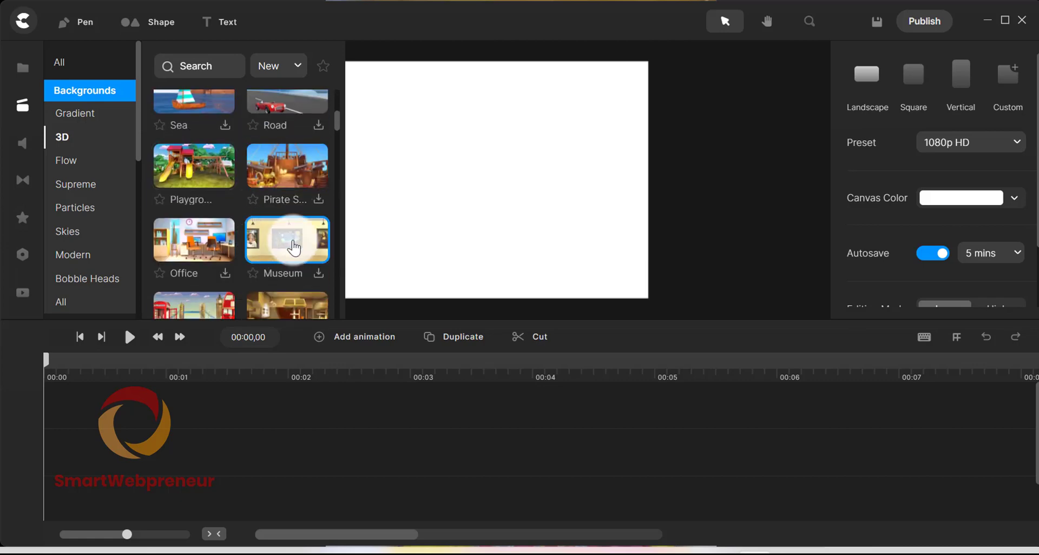
{"action": "scroll", "coordinate": [290, 243], "scroll_direction": "down", "scroll_amount": 1}
{"action": "scroll", "coordinate": [271, 176], "scroll_direction": "down", "scroll_amount": 2}
{"action": "scroll", "coordinate": [238, 187], "scroll_direction": "down", "scroll_amount": 2}
{"action": "scroll", "coordinate": [262, 178], "scroll_direction": "down", "scroll_amount": 1}
{"action": "scroll", "coordinate": [217, 184], "scroll_direction": "down", "scroll_amount": 2}
{"action": "scroll", "coordinate": [227, 186], "scroll_direction": "up", "scroll_amount": 1}
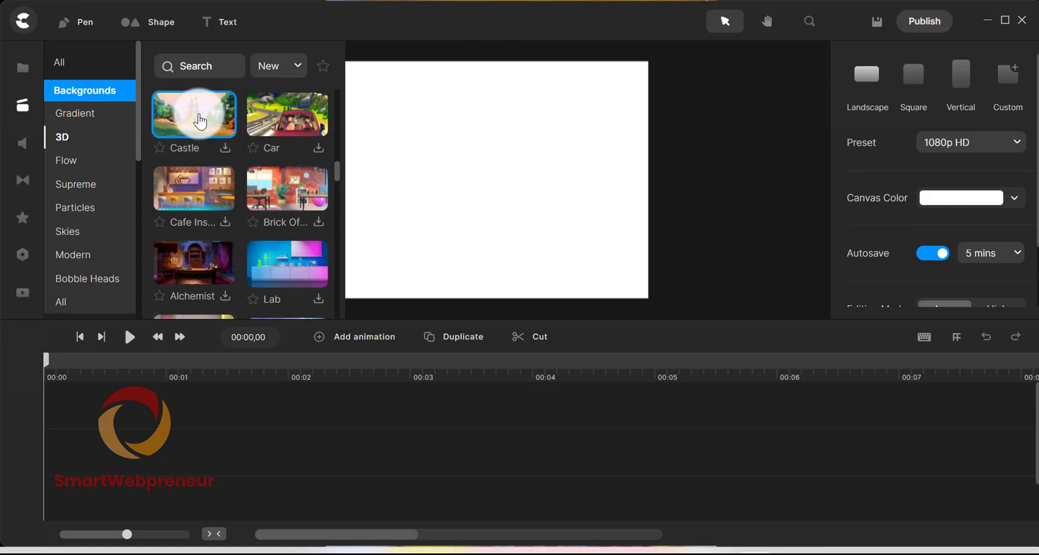
{"action": "left_click", "coordinate": [223, 147]}
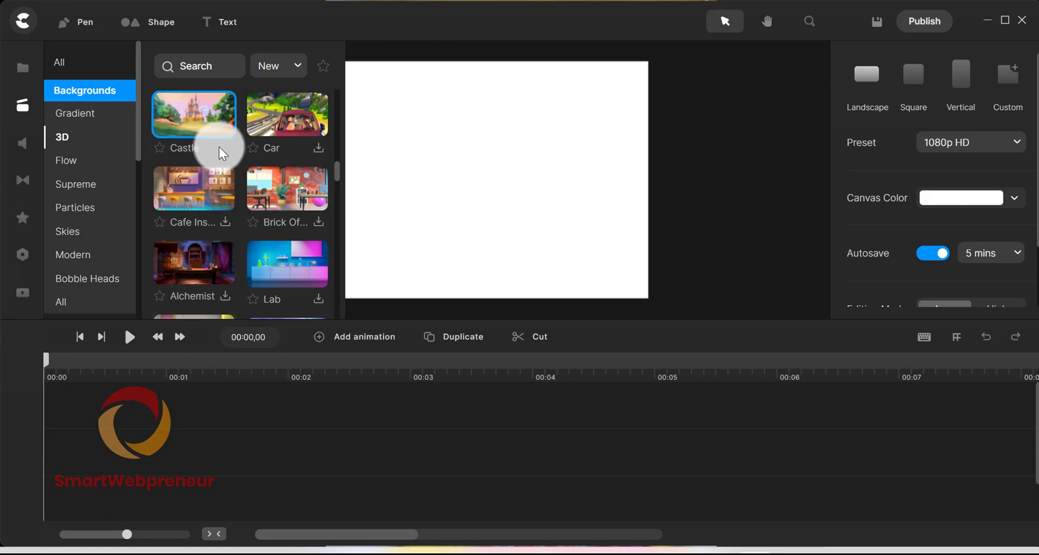
- Drop the Castle background on the canvas and stretch it to fill the frame at 90% scale
{"action": "left_click_drag", "start_coordinate": [218, 146], "coordinate": [405, 144]}
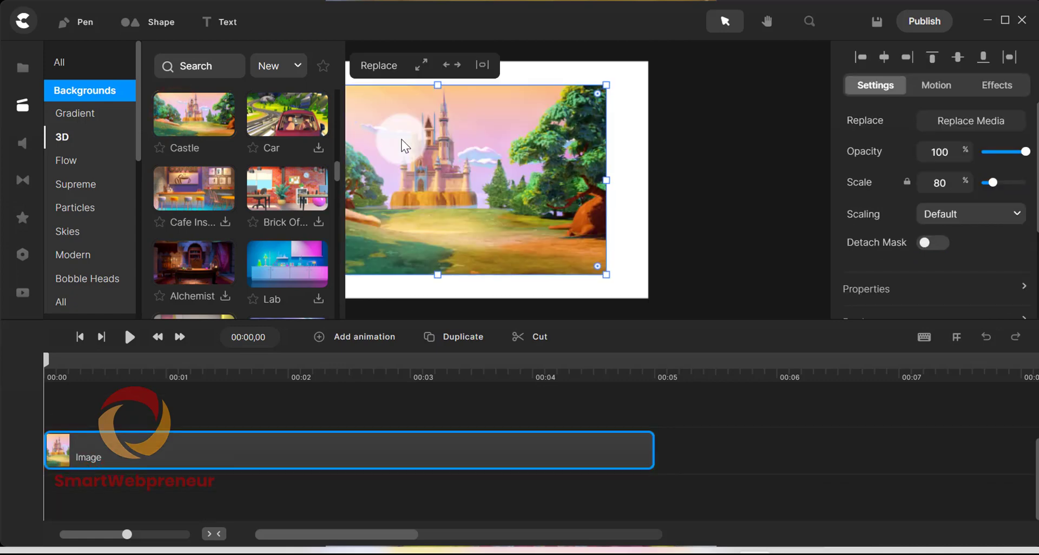
{"action": "left_click", "coordinate": [17, 104]}
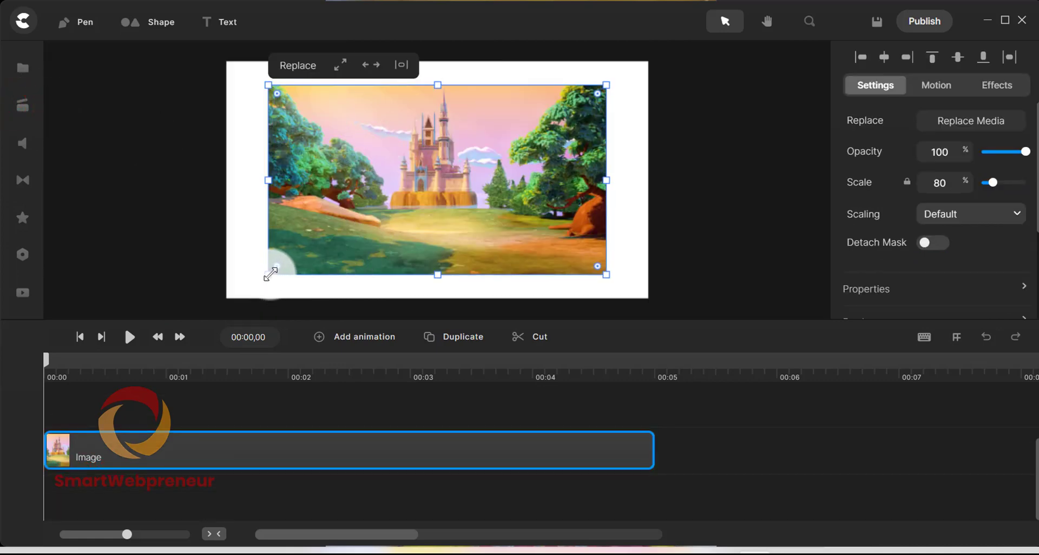
{"action": "left_click_drag", "start_coordinate": [268, 275], "coordinate": [226, 298]}
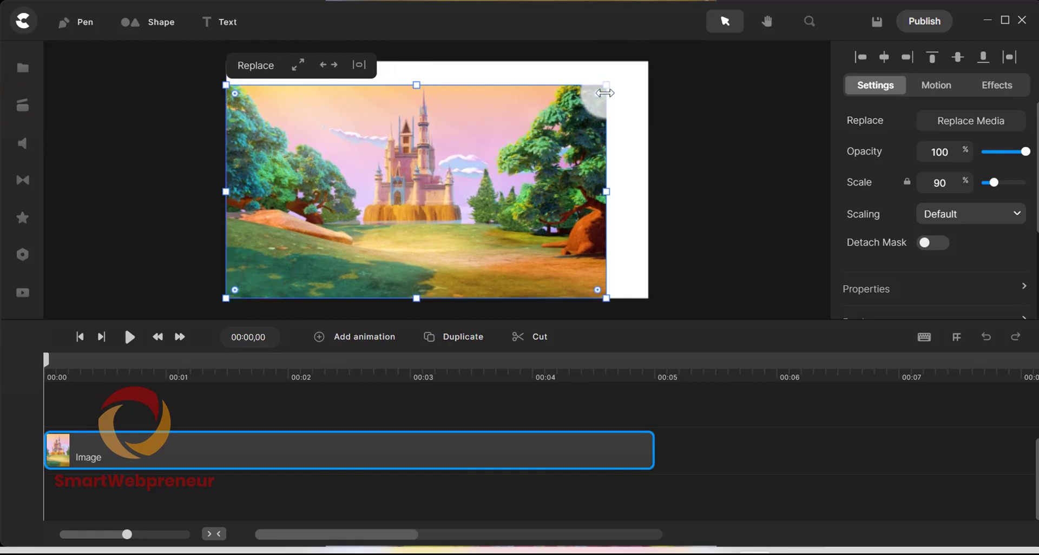
{"action": "left_click_drag", "start_coordinate": [608, 86], "coordinate": [666, 52]}
- Trim the castle Image clip to end around 00:04.8, then bring back the Backgrounds library
{"action": "left_click", "coordinate": [691, 81]}
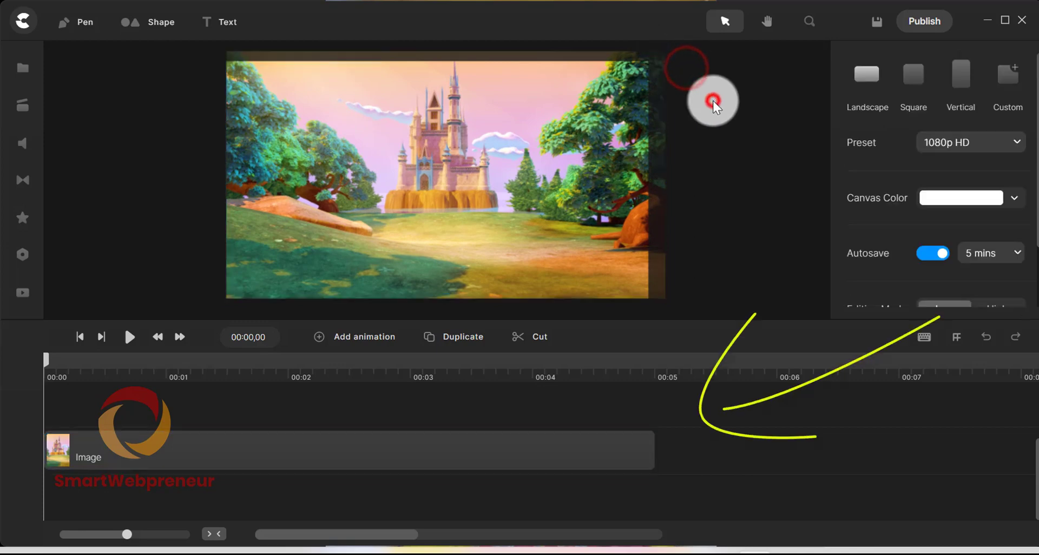
{"action": "left_click", "coordinate": [710, 440]}
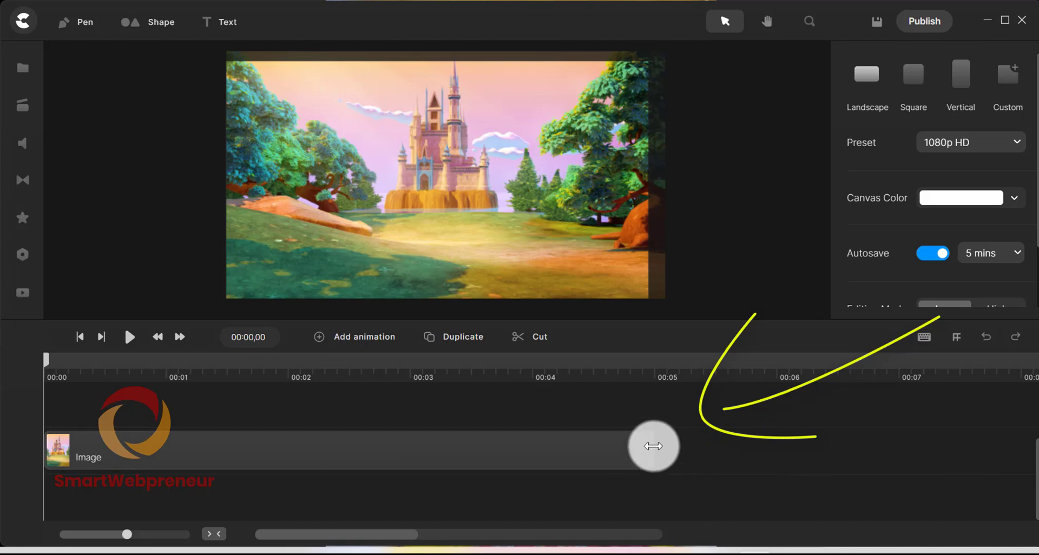
{"action": "mouse_move", "coordinate": [654, 442]}
{"action": "left_mouse_down"}
{"action": "mouse_move", "coordinate": [816, 441]}
{"action": "mouse_move", "coordinate": [636, 438]}
{"action": "left_mouse_up"}
{"action": "left_click", "coordinate": [27, 105]}
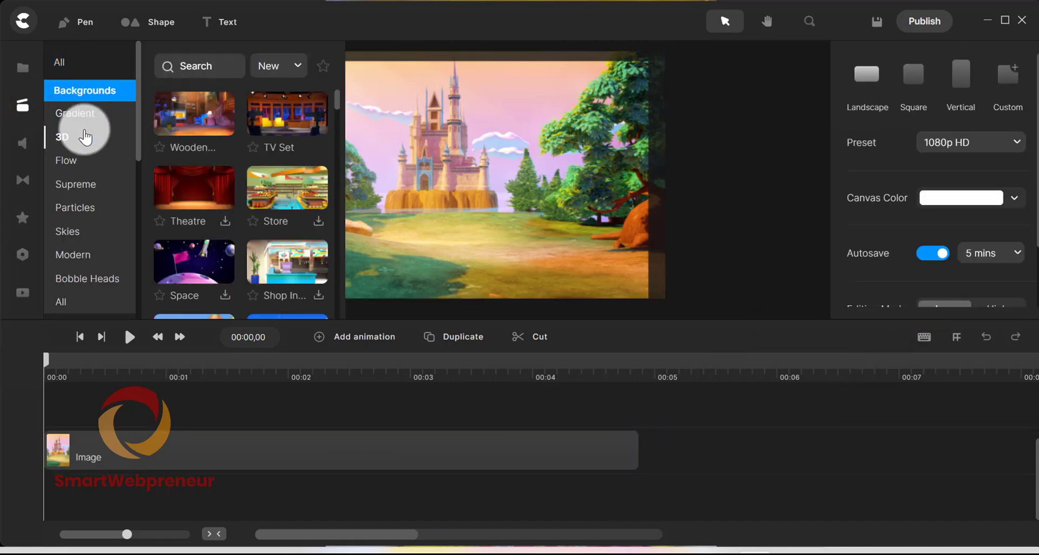
- Add the waving Gardener from Characters and place her just right of the castle
{"action": "scroll", "coordinate": [119, 193], "scroll_direction": "down", "scroll_amount": 1}
{"action": "scroll", "coordinate": [119, 206], "scroll_direction": "down", "scroll_amount": 5}
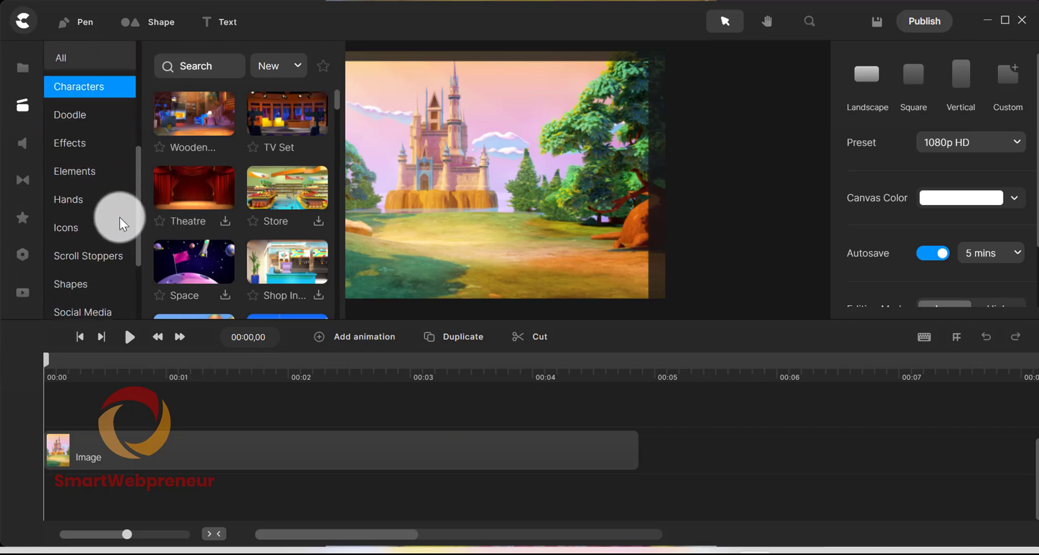
{"action": "scroll", "coordinate": [116, 216], "scroll_direction": "up", "scroll_amount": 3}
{"action": "left_click", "coordinate": [85, 172]}
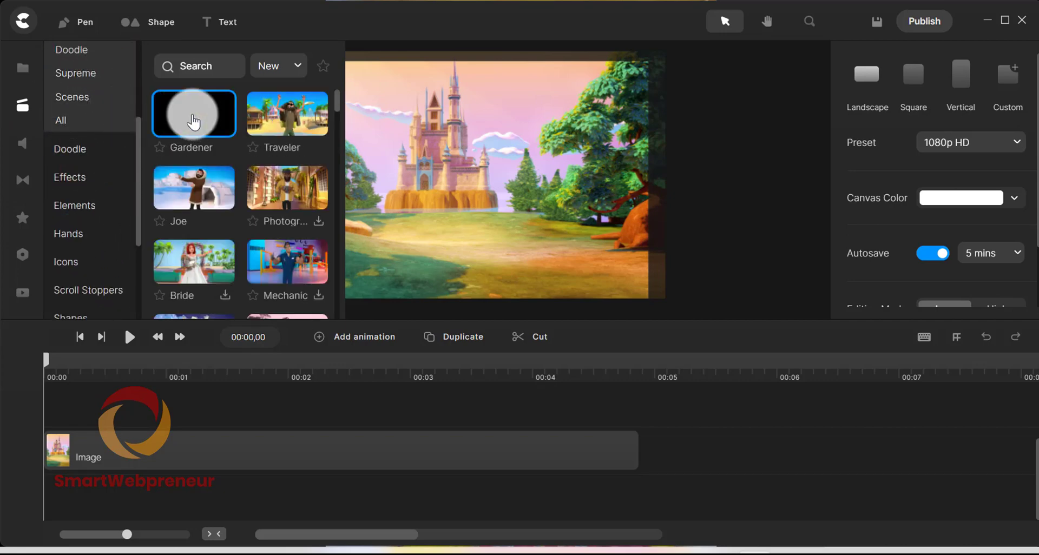
{"action": "left_click_drag", "start_coordinate": [196, 111], "coordinate": [515, 204]}
{"action": "left_click_drag", "start_coordinate": [445, 206], "coordinate": [513, 232]}
{"action": "left_click", "coordinate": [21, 108]}
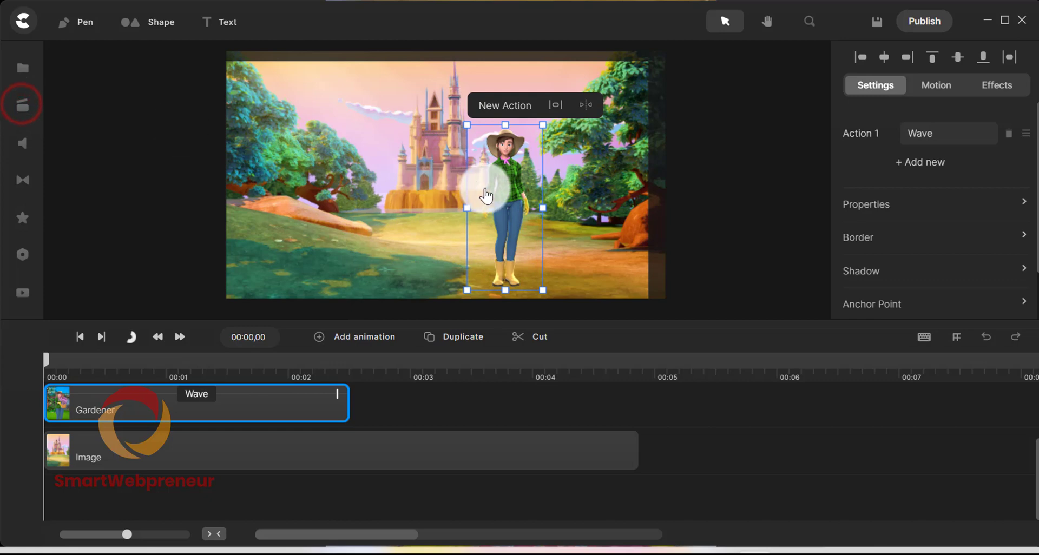
{"action": "left_click_drag", "start_coordinate": [489, 186], "coordinate": [494, 186]}
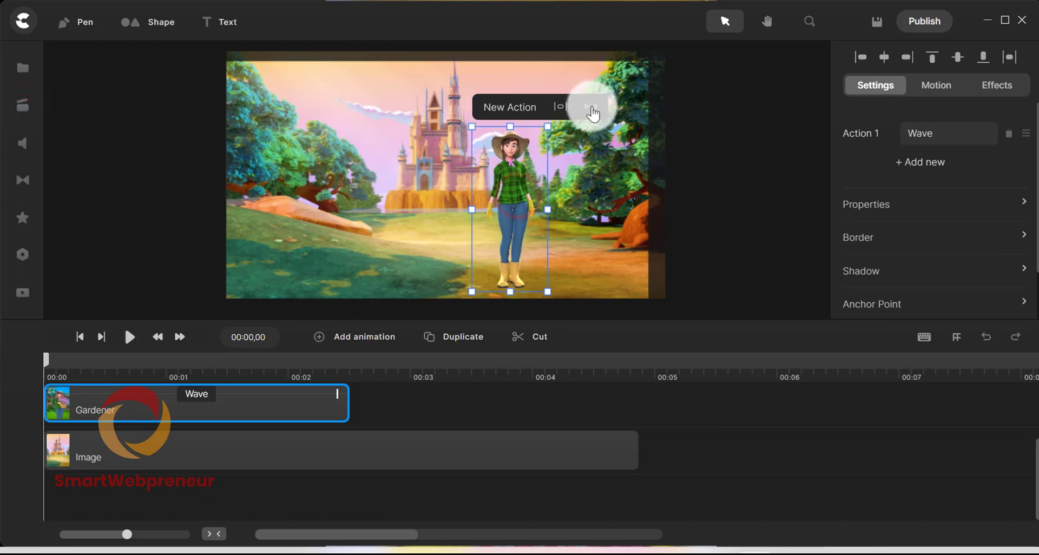
- Move the Gardener clip onto another timeline track
{"action": "left_click", "coordinate": [715, 427]}
{"action": "left_click", "coordinate": [345, 410]}
{"action": "left_click", "coordinate": [378, 402]}
{"action": "mouse_move", "coordinate": [266, 401]}
{"action": "left_mouse_down"}
{"action": "mouse_move", "coordinate": [264, 493]}
{"action": "mouse_move", "coordinate": [266, 415]}
{"action": "left_mouse_up"}
{"action": "left_click", "coordinate": [421, 405]}
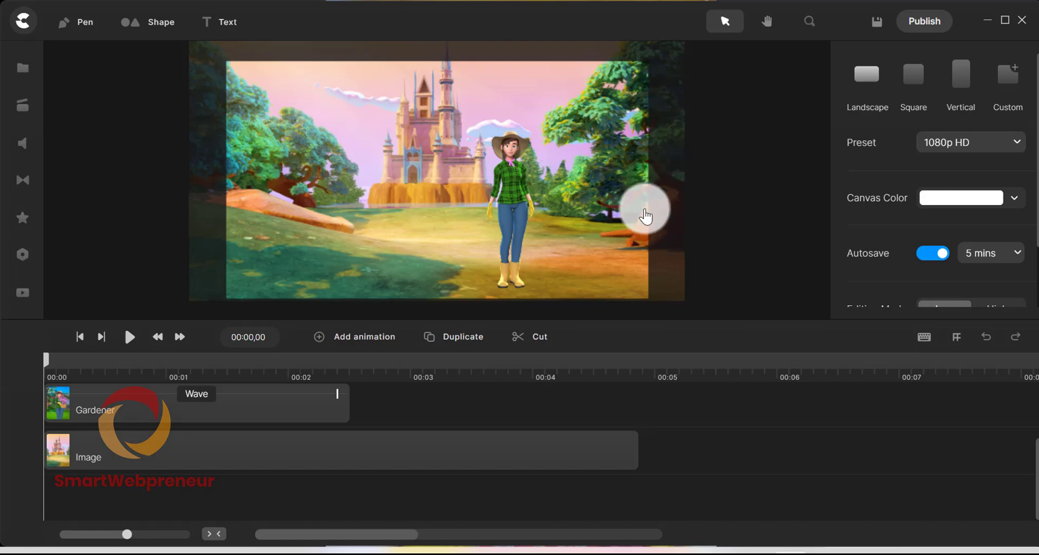
- Add Raking Leaves as the Gardener's second action after Wave and preview the scene
{"action": "left_click", "coordinate": [510, 195]}
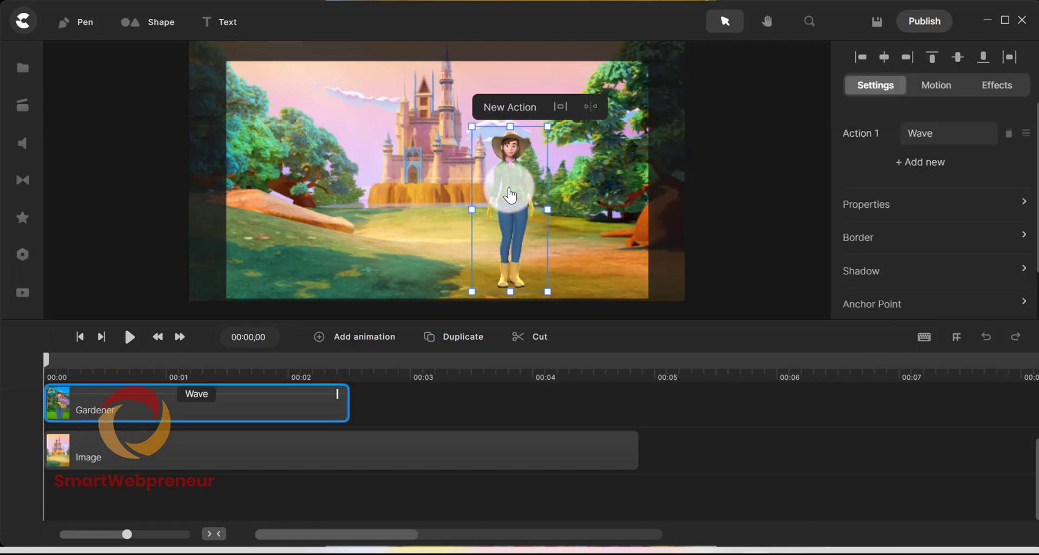
{"action": "left_click", "coordinate": [498, 109]}
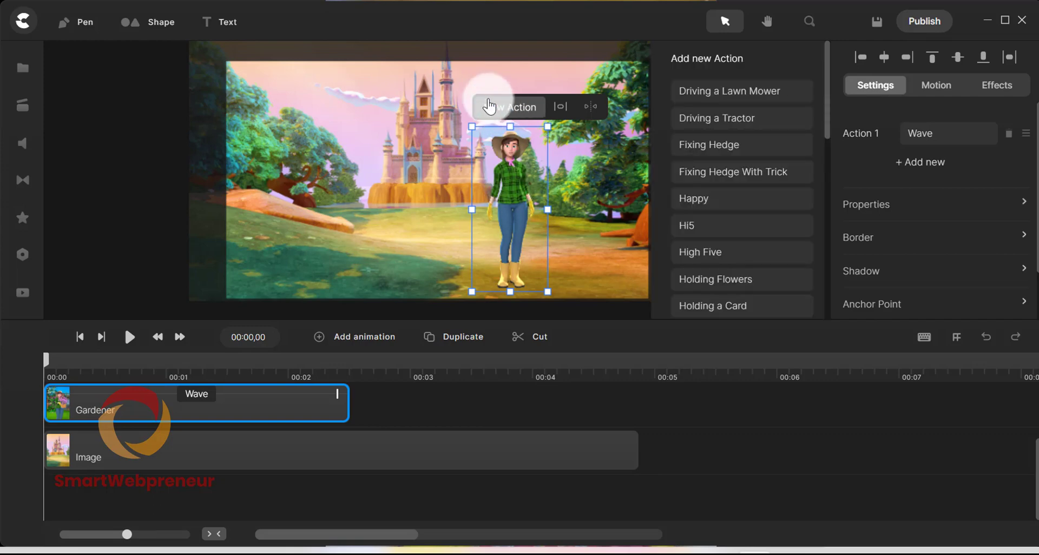
{"action": "left_click_drag", "start_coordinate": [823, 82], "coordinate": [813, 162]}
{"action": "left_click", "coordinate": [749, 185]}
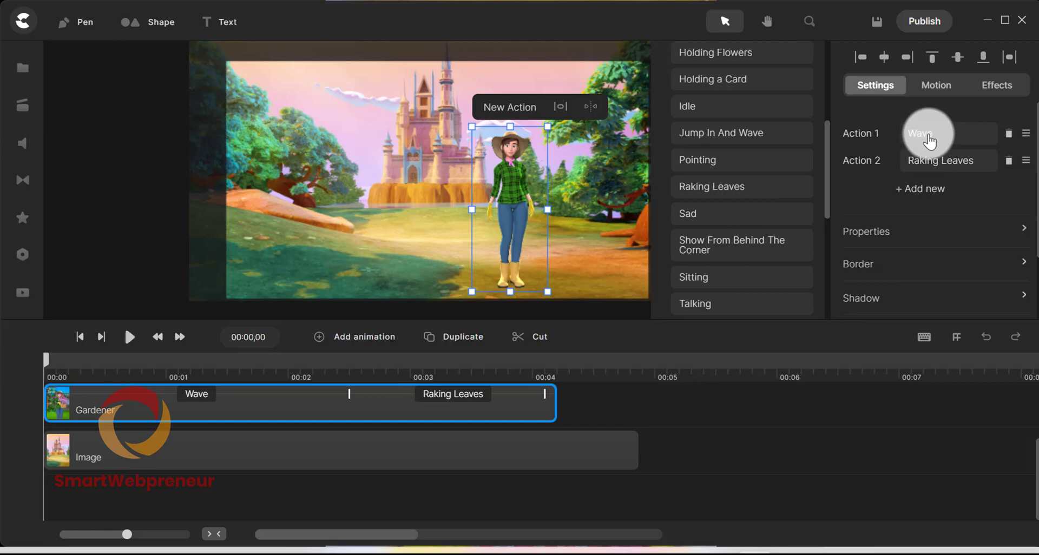
{"action": "left_click", "coordinate": [741, 420]}
{"action": "left_click", "coordinate": [128, 339]}
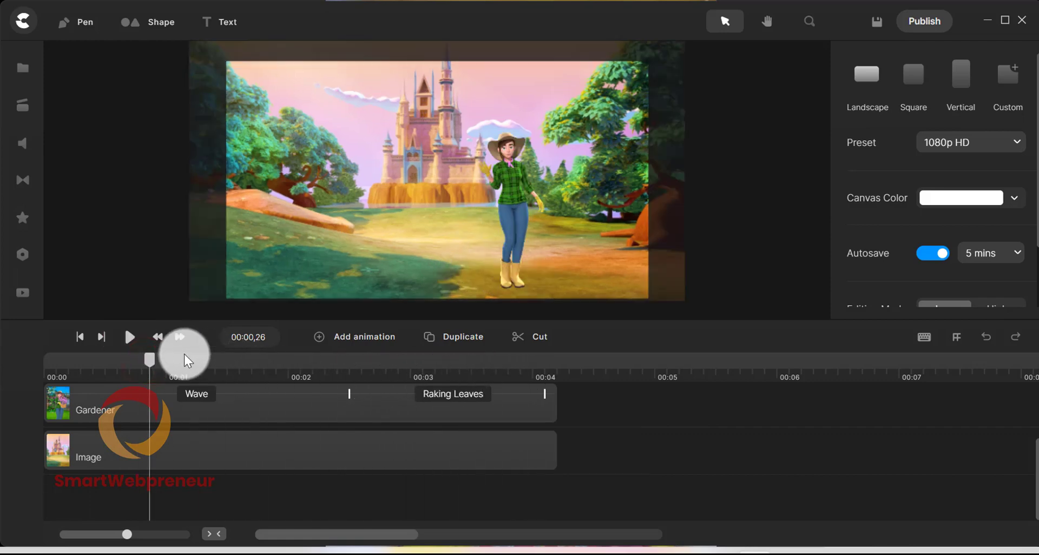
- Lengthen the Raking Leaves action and extend the castle Image clip to end with it
{"action": "left_click", "coordinate": [129, 342]}
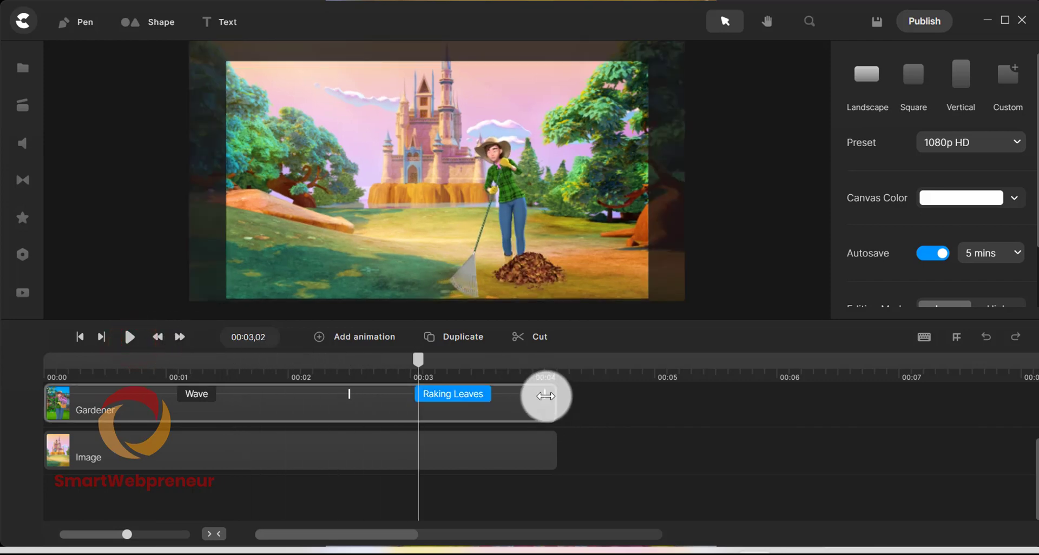
{"action": "left_click_drag", "start_coordinate": [545, 394], "coordinate": [631, 396]}
{"action": "left_click", "coordinate": [499, 462]}
{"action": "left_click_drag", "start_coordinate": [554, 449], "coordinate": [638, 450]}
{"action": "left_click", "coordinate": [709, 430]}
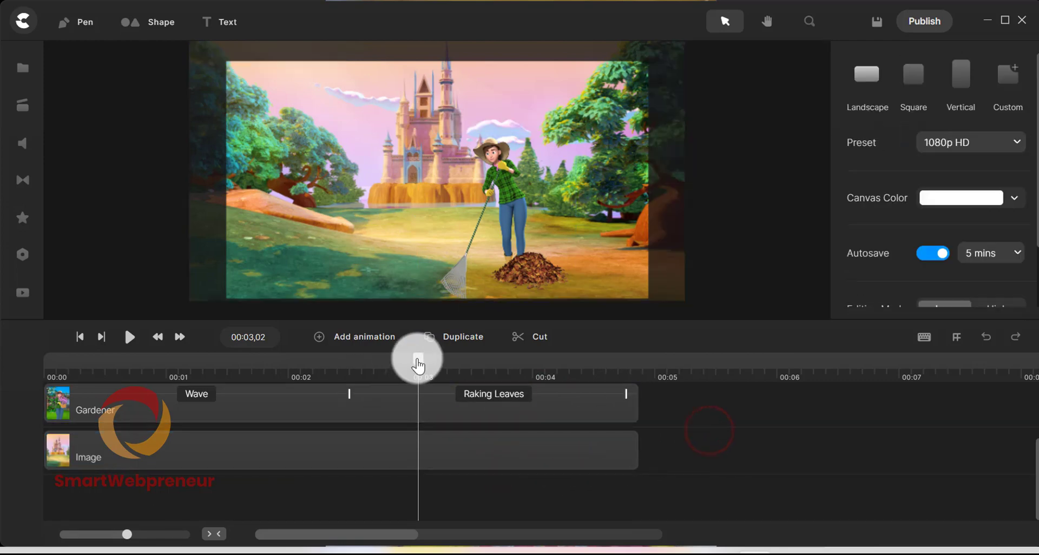
- Preview the scene from the start, then stop near 4.2 seconds and select the gardener
{"action": "left_click_drag", "start_coordinate": [418, 359], "coordinate": [344, 360]}
{"action": "left_click", "coordinate": [47, 360]}
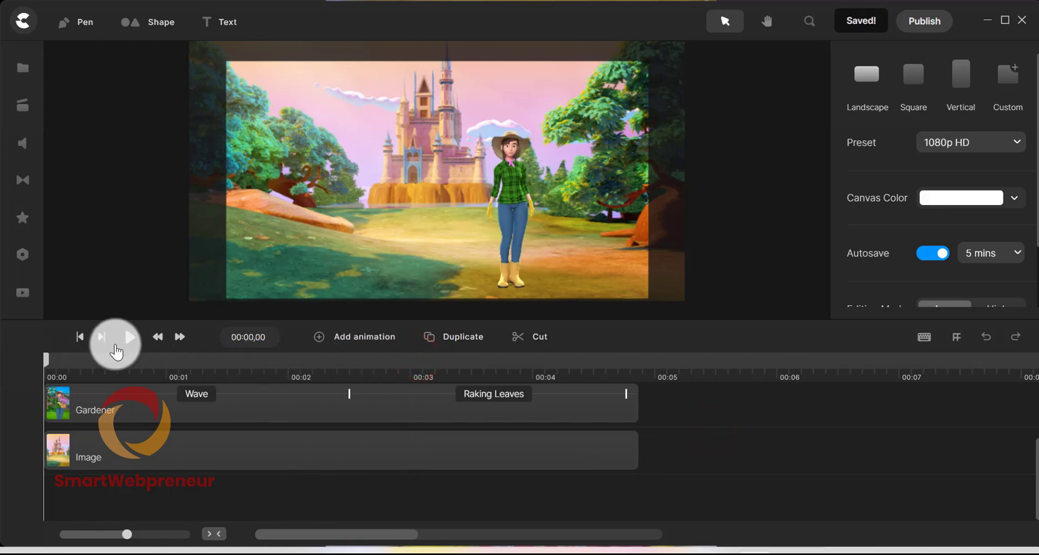
{"action": "left_click", "coordinate": [128, 337]}
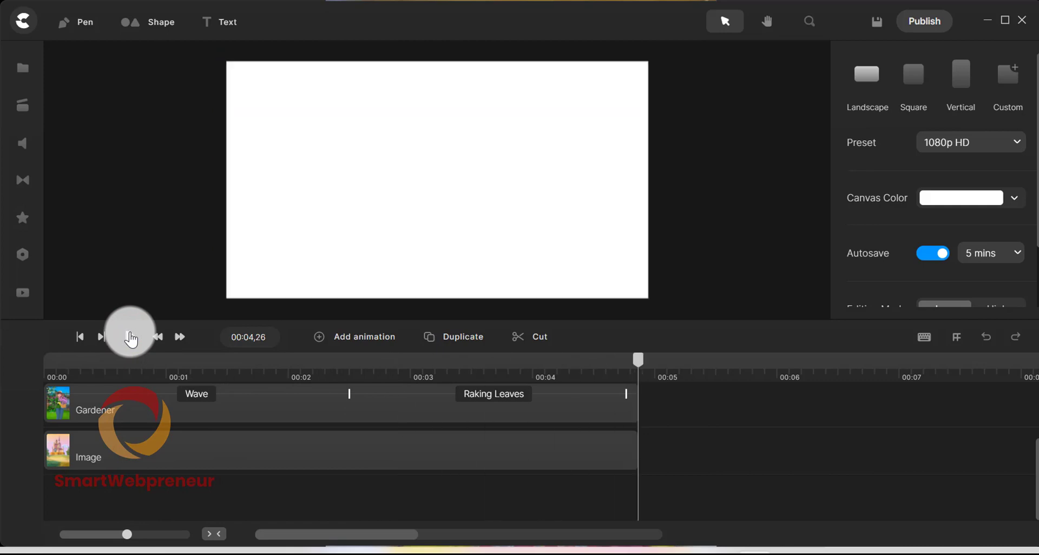
{"action": "left_click_drag", "start_coordinate": [638, 358], "coordinate": [601, 360]}
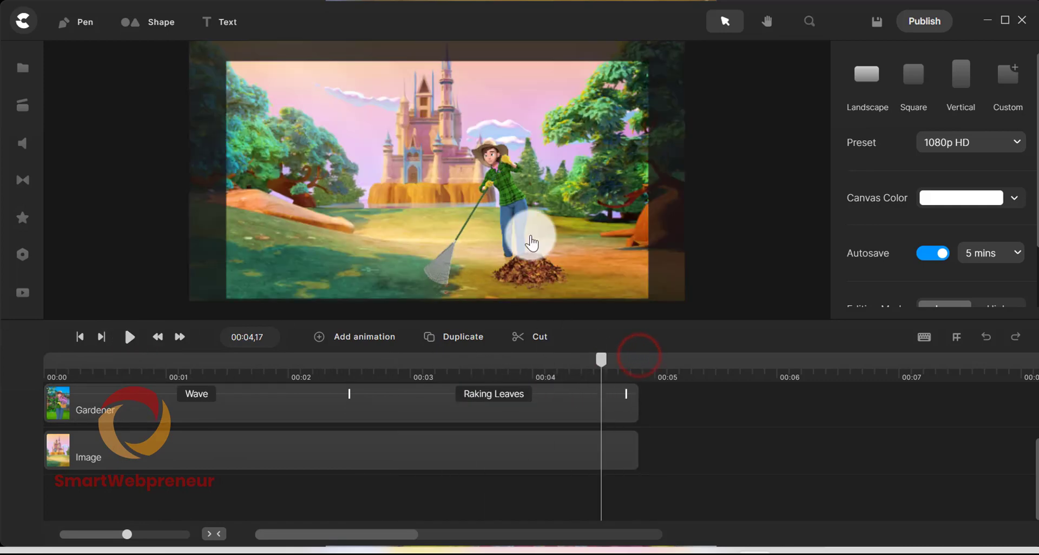
{"action": "left_click", "coordinate": [524, 224]}
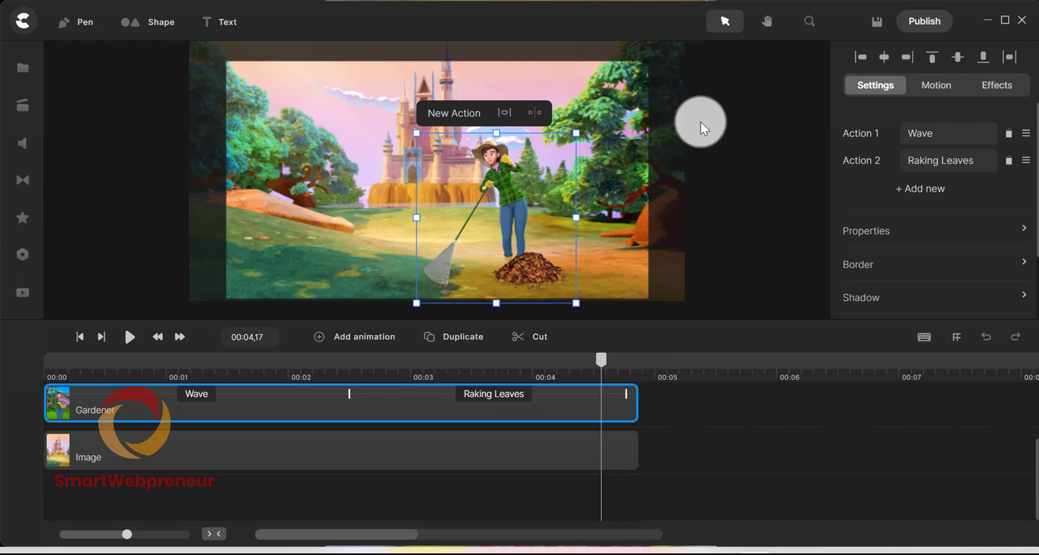
- Add Happy as the Gardener's third action after Raking Leaves
{"action": "left_click", "coordinate": [443, 113]}
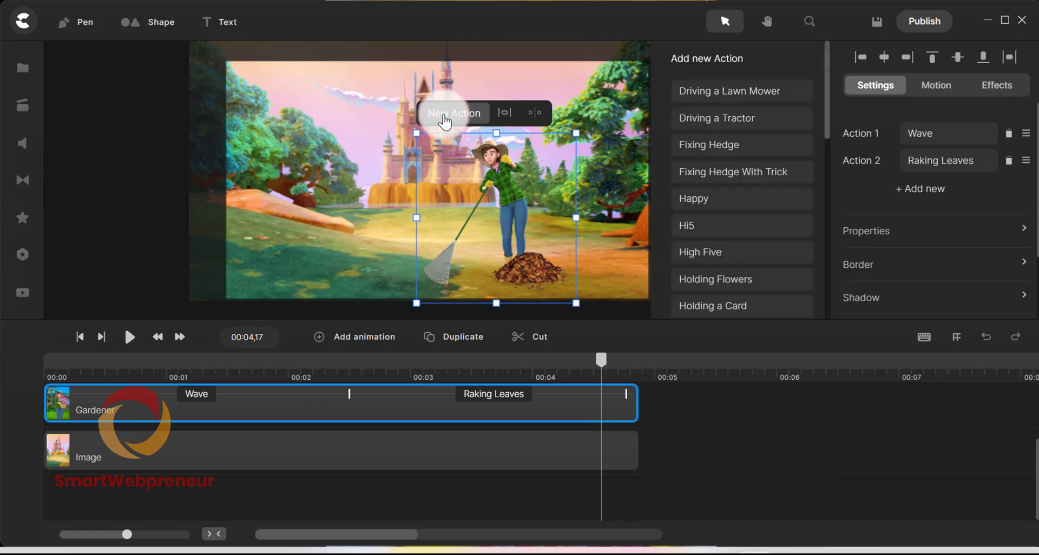
{"action": "left_click", "coordinate": [444, 116]}
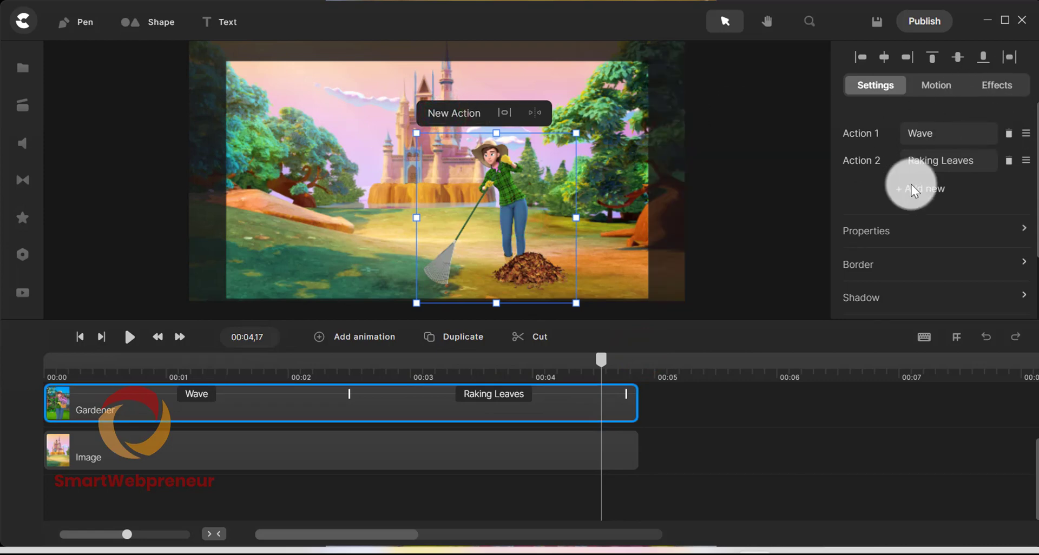
{"action": "left_click", "coordinate": [926, 189]}
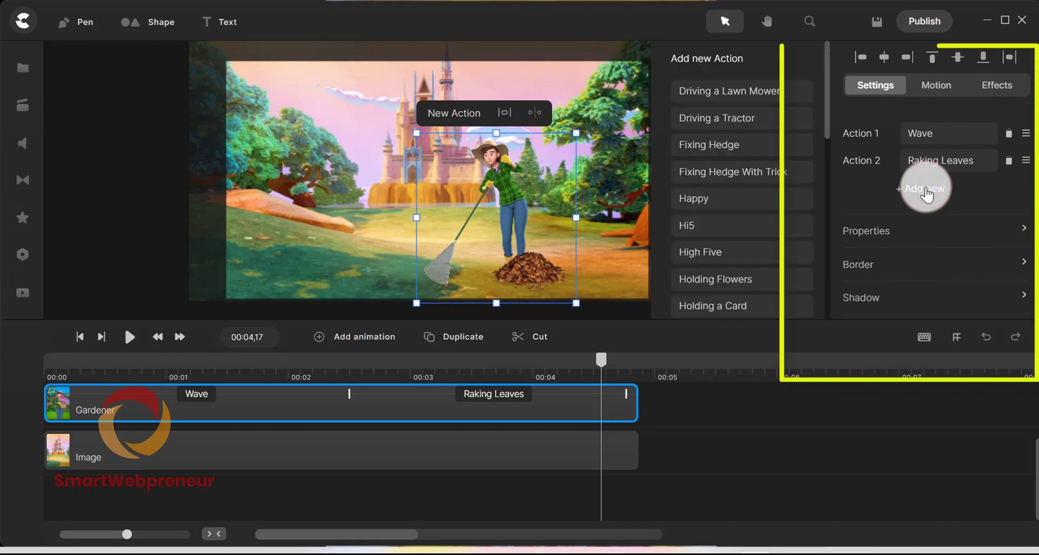
{"action": "left_click", "coordinate": [929, 189]}
{"action": "left_click", "coordinate": [730, 201]}
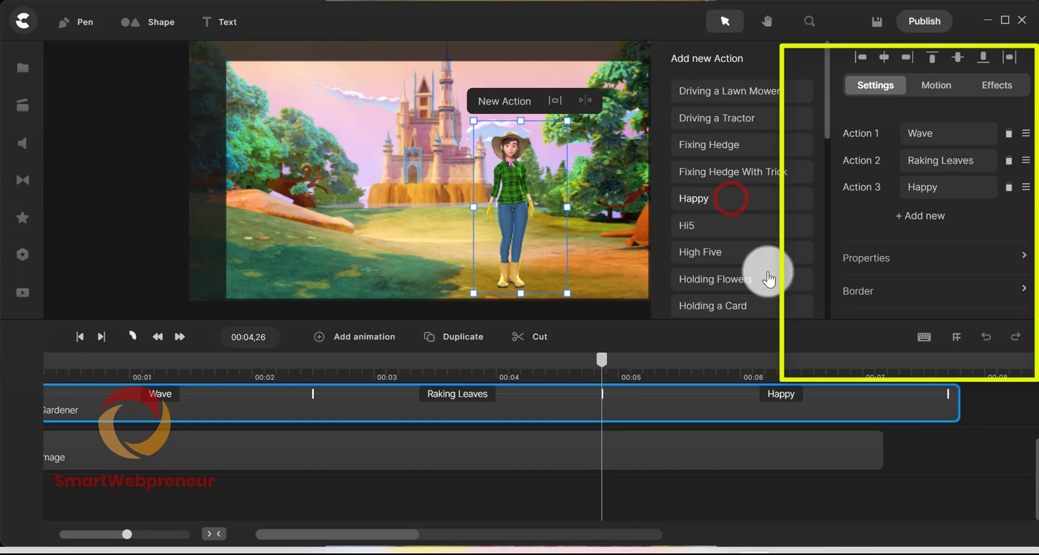
{"action": "left_click", "coordinate": [951, 433]}
- Extend the castle Image clip to the end of Happy and return to the start
{"action": "left_click", "coordinate": [855, 460]}
{"action": "left_click_drag", "start_coordinate": [881, 455], "coordinate": [944, 454]}
{"action": "left_click", "coordinate": [982, 433]}
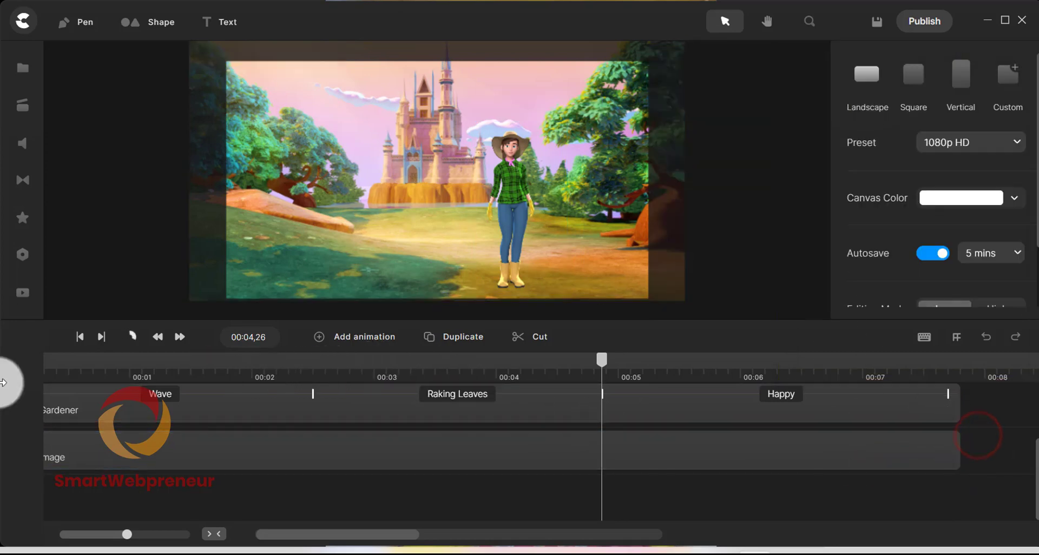
{"action": "left_click", "coordinate": [83, 371]}
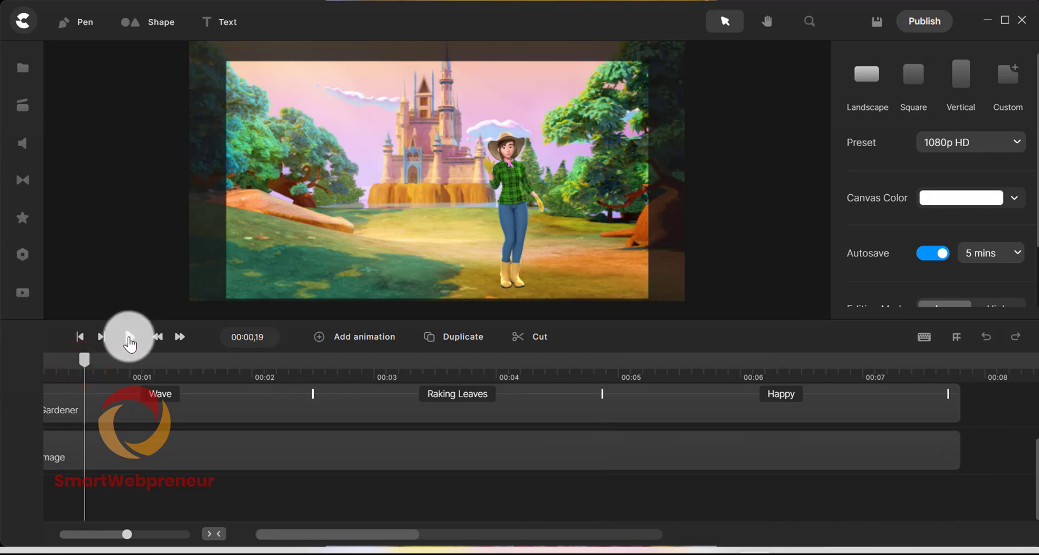
- Preview the Wave, Raking Leaves, Happy castle scene, then select the gardener in the houses scene
{"action": "left_click", "coordinate": [128, 337]}
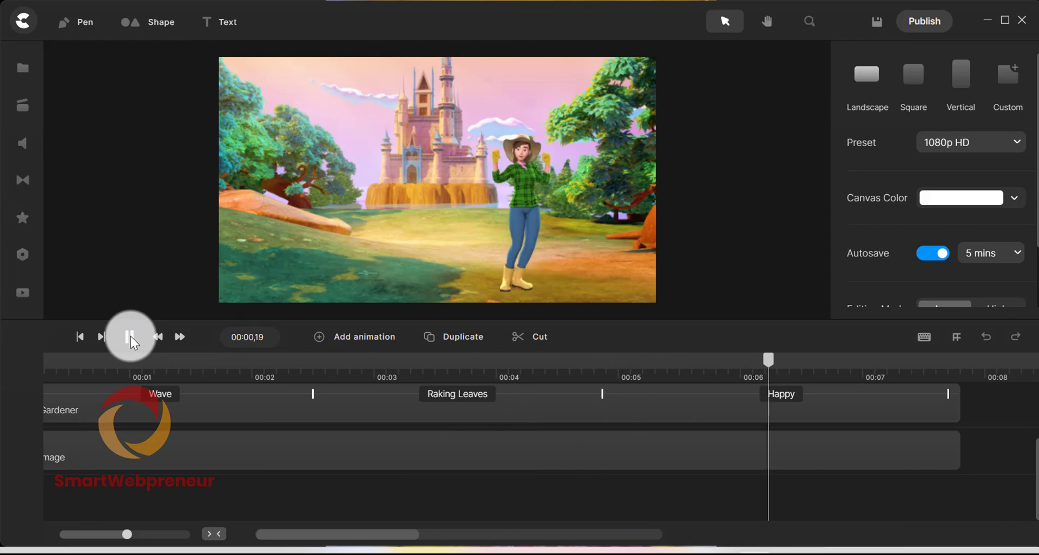
{"action": "left_click", "coordinate": [131, 336]}
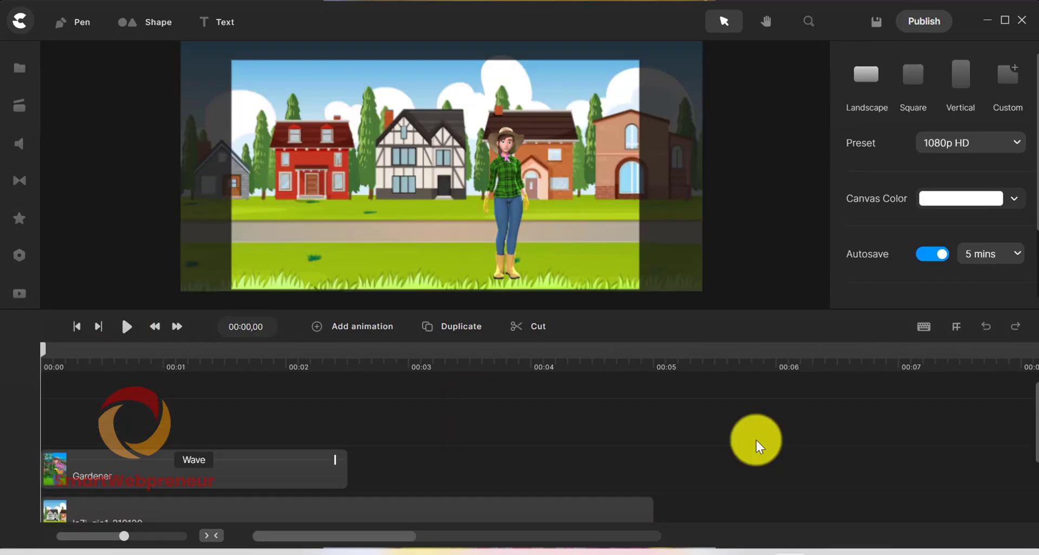
{"action": "left_click", "coordinate": [509, 212]}
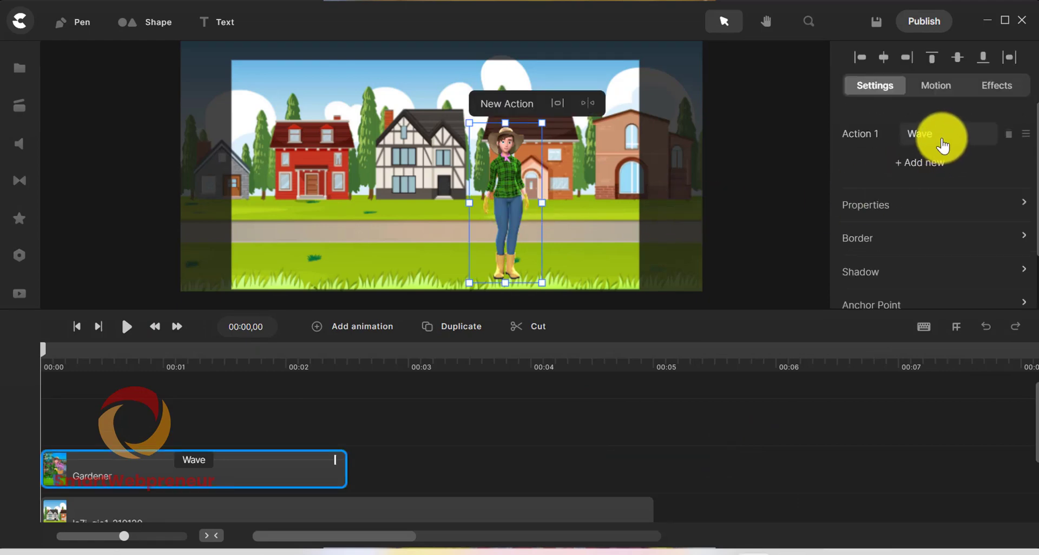
- Replace the Gardener's Wave with Driving a Tractor, shrunk and placed on the road at right
{"action": "left_click", "coordinate": [943, 143]}
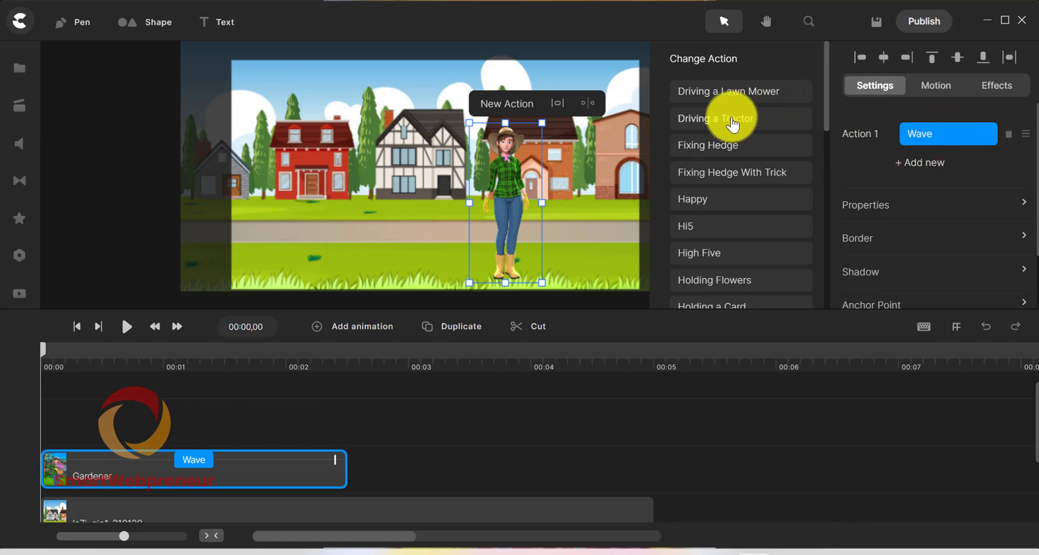
{"action": "left_click", "coordinate": [724, 120]}
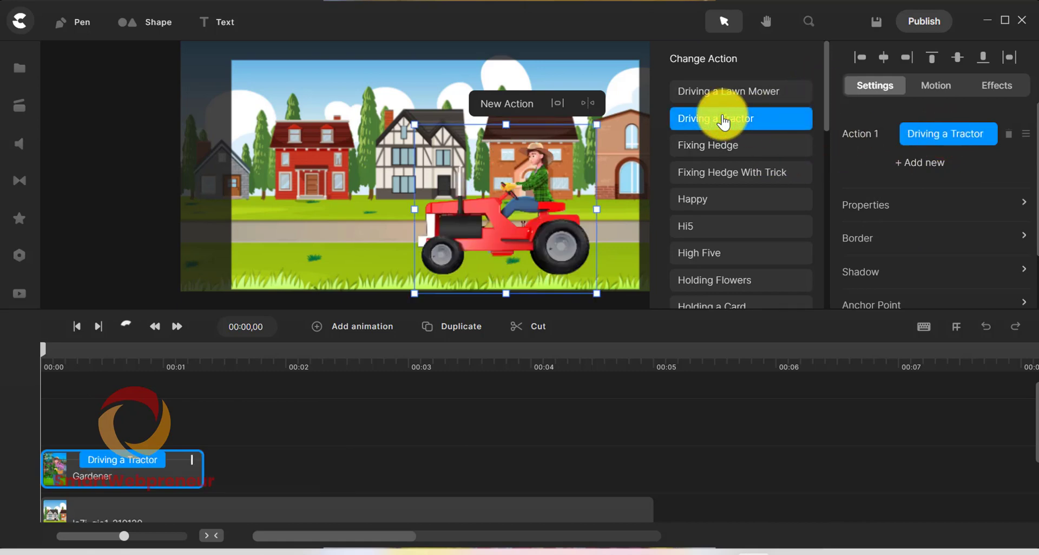
{"action": "left_click", "coordinate": [696, 441]}
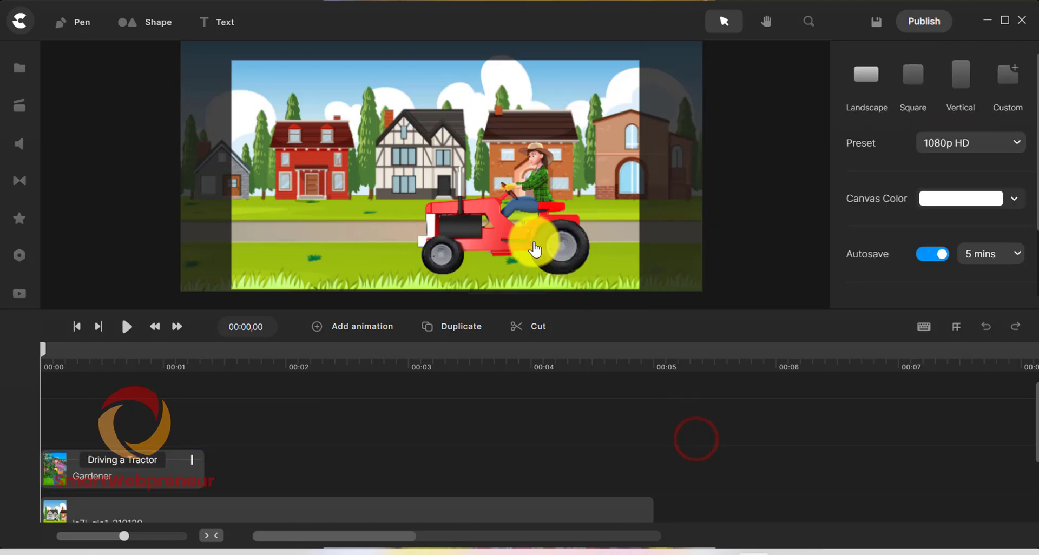
{"action": "left_click", "coordinate": [527, 239]}
{"action": "left_click_drag", "start_coordinate": [526, 243], "coordinate": [562, 214]}
{"action": "left_click_drag", "start_coordinate": [631, 96], "coordinate": [601, 116]}
{"action": "left_click_drag", "start_coordinate": [557, 186], "coordinate": [570, 187]}
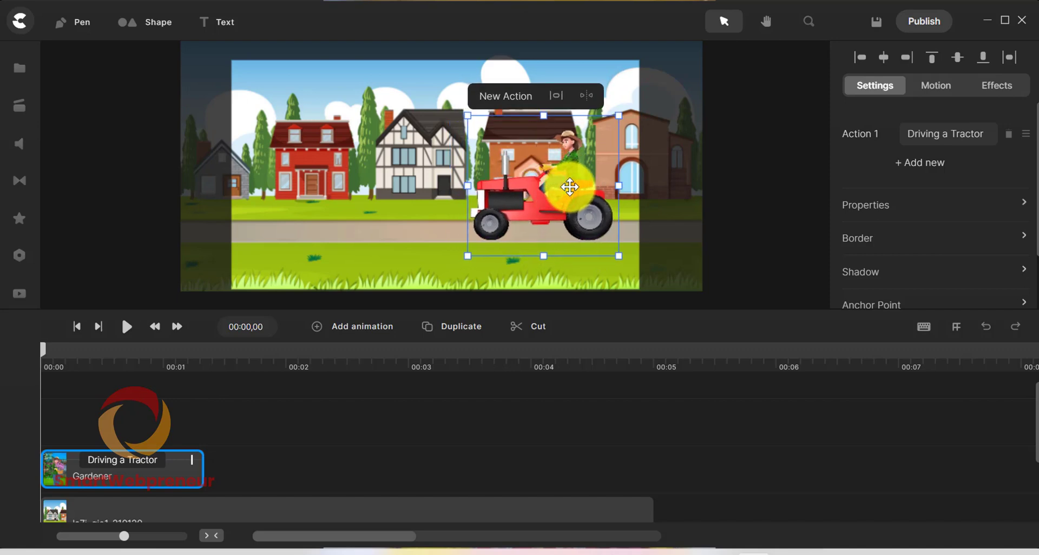
- Lengthen the tractor action clip to about 6 seconds and play the scene
{"action": "left_click", "coordinate": [288, 408]}
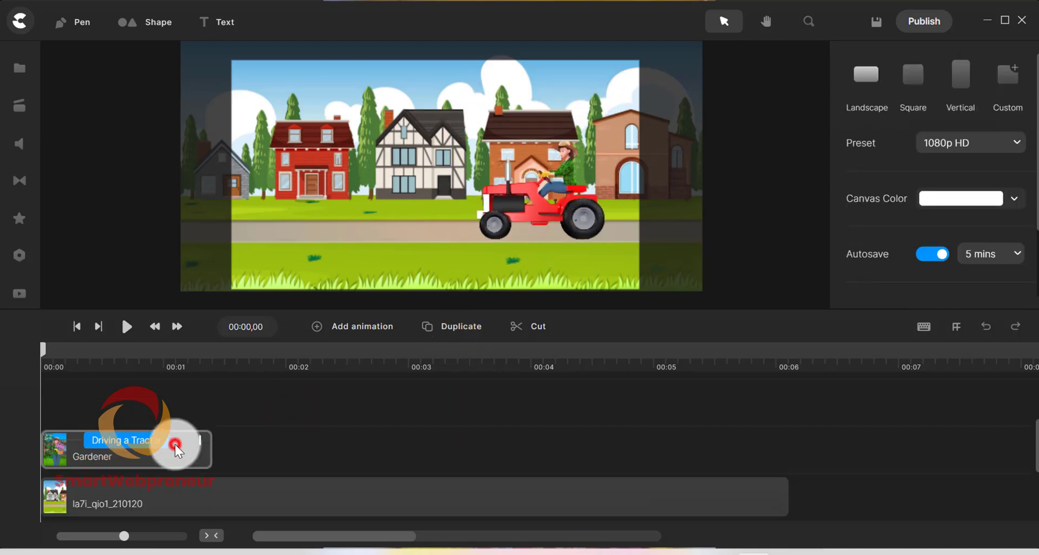
{"action": "left_click", "coordinate": [175, 446]}
{"action": "left_click_drag", "start_coordinate": [199, 436], "coordinate": [788, 439]}
{"action": "left_click", "coordinate": [126, 327]}
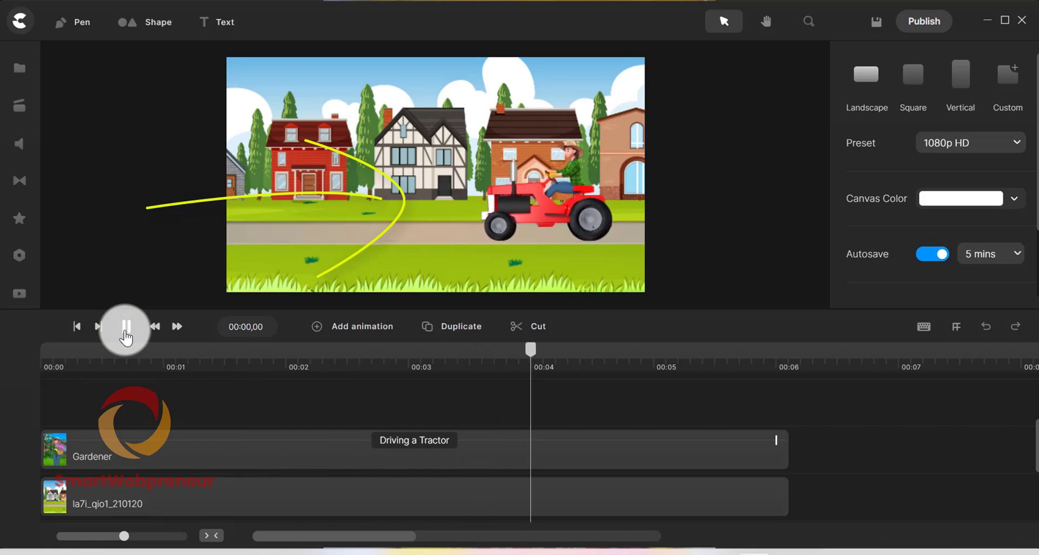
- Set the Gardener tractor clip's Motion Out position to Left, then deselect the clip
{"action": "left_click", "coordinate": [520, 448]}
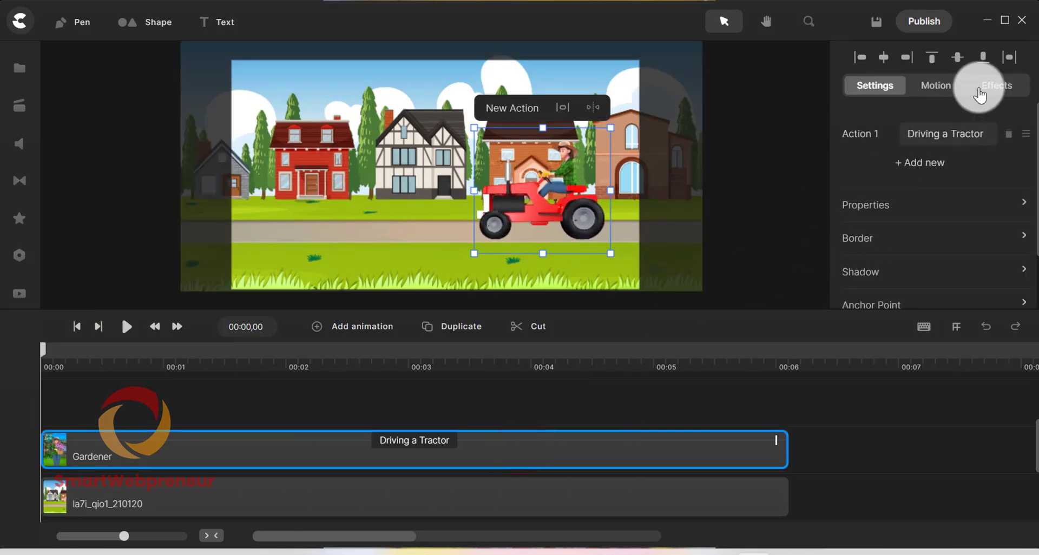
{"action": "left_click", "coordinate": [933, 85]}
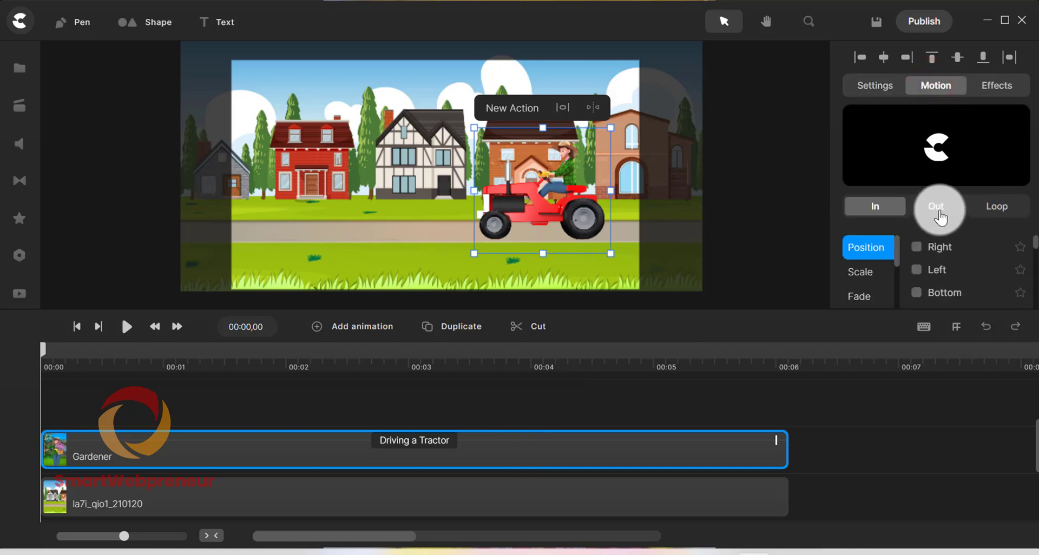
{"action": "left_click", "coordinate": [940, 214]}
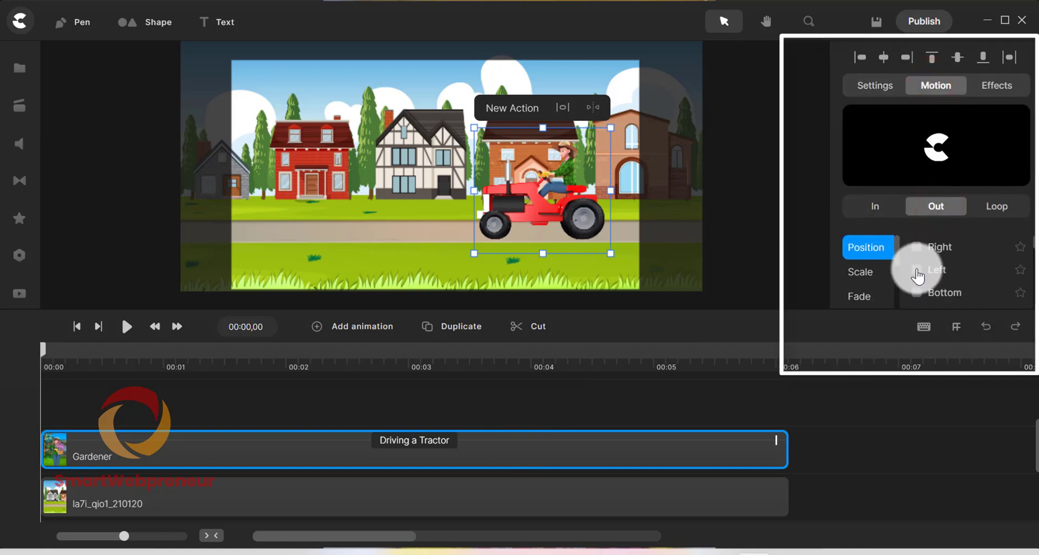
{"action": "left_click", "coordinate": [916, 270]}
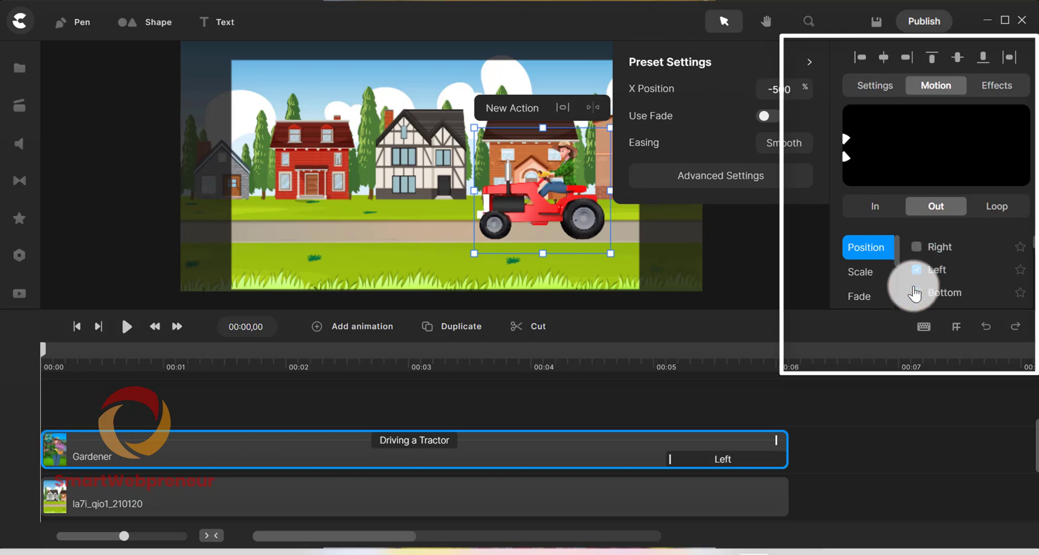
{"action": "left_click", "coordinate": [910, 418]}
{"action": "left_click", "coordinate": [715, 461]}
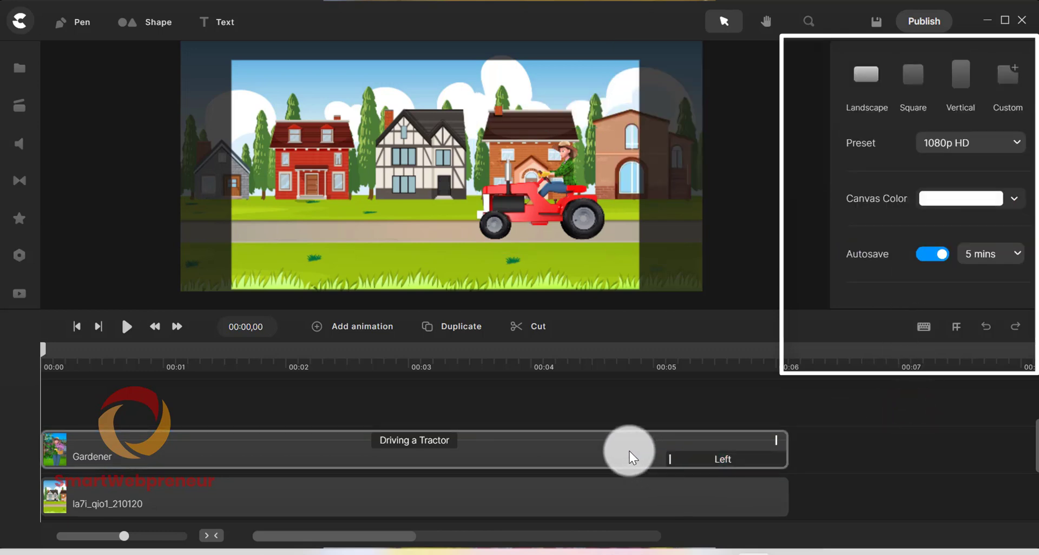
- Play the tractor scene, then scrub the playhead back to review it
{"action": "left_click", "coordinate": [125, 327]}
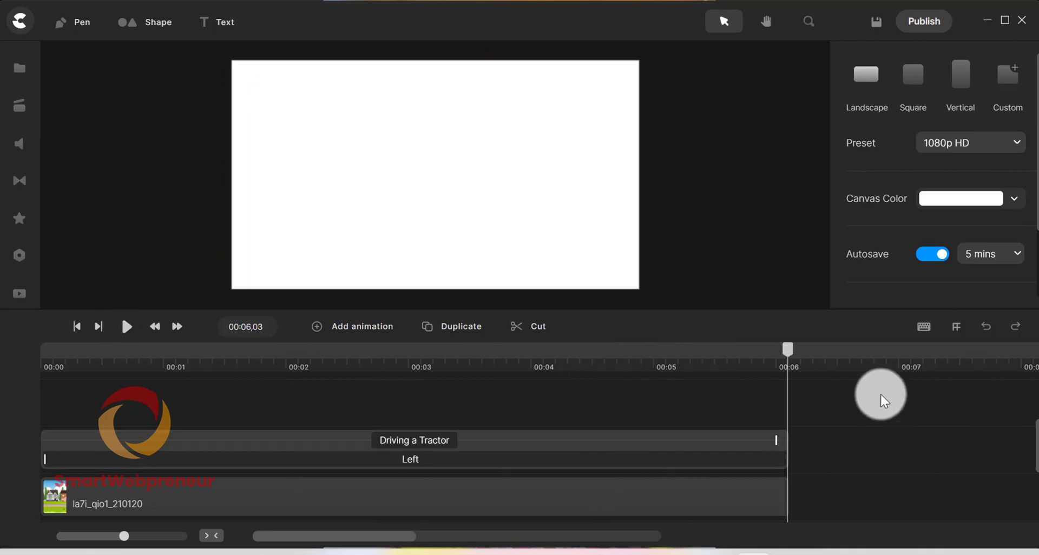
{"action": "left_click_drag", "start_coordinate": [787, 351], "coordinate": [5, 372]}
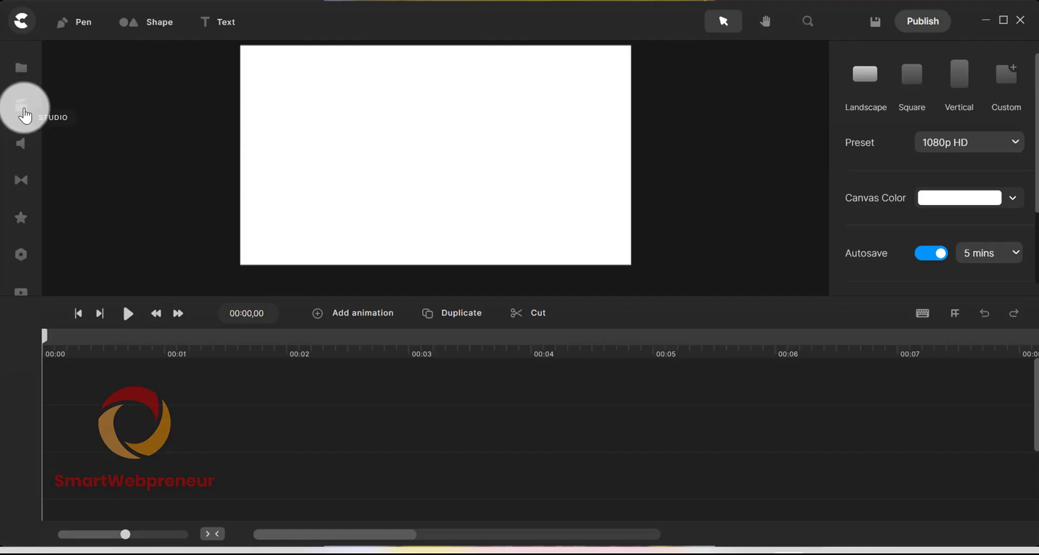
- Drag the Groom bobble-head from Characters > Bobble Heads onto the canvas and nudge it left
{"action": "left_click", "coordinate": [24, 111]}
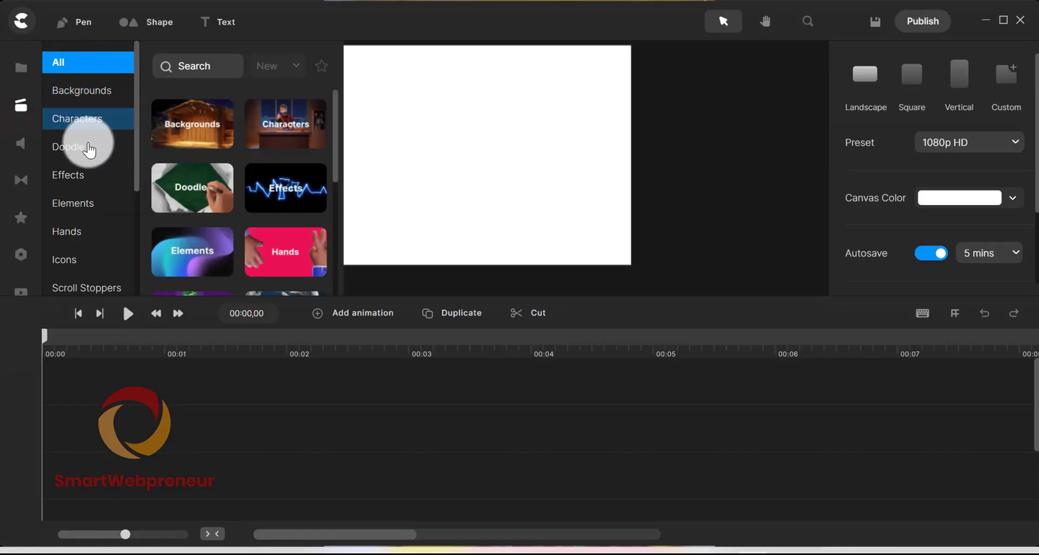
{"action": "left_click", "coordinate": [83, 116]}
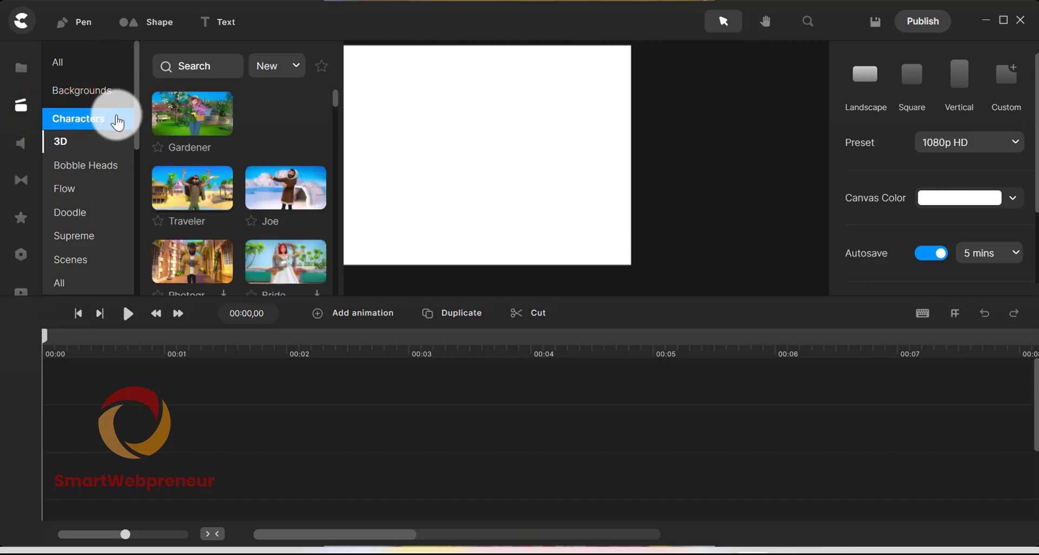
{"action": "left_click", "coordinate": [96, 161]}
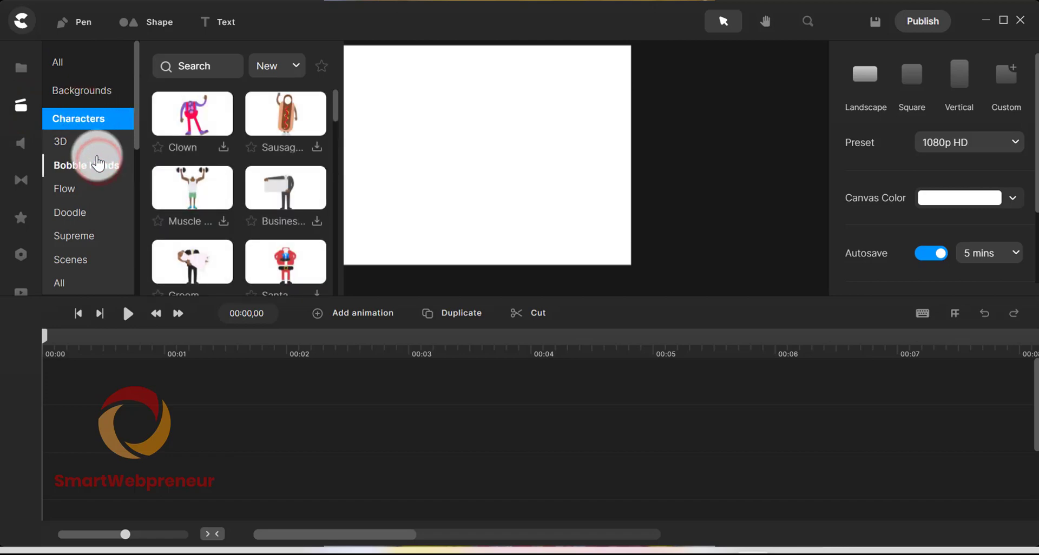
{"action": "left_click", "coordinate": [178, 115]}
{"action": "left_click", "coordinate": [193, 205]}
{"action": "scroll", "coordinate": [265, 195], "scroll_direction": "down", "scroll_amount": 2}
{"action": "left_click", "coordinate": [200, 184]}
{"action": "left_click_drag", "start_coordinate": [200, 184], "coordinate": [449, 161]}
{"action": "left_click", "coordinate": [128, 314]}
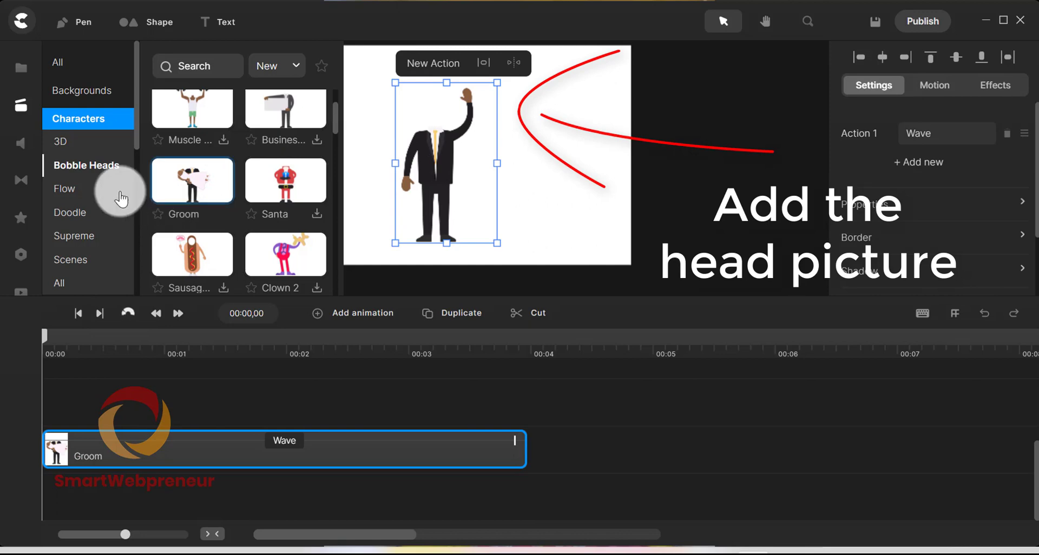
{"action": "left_click", "coordinate": [78, 219]}
{"action": "left_click_drag", "start_coordinate": [440, 172], "coordinate": [407, 176]}
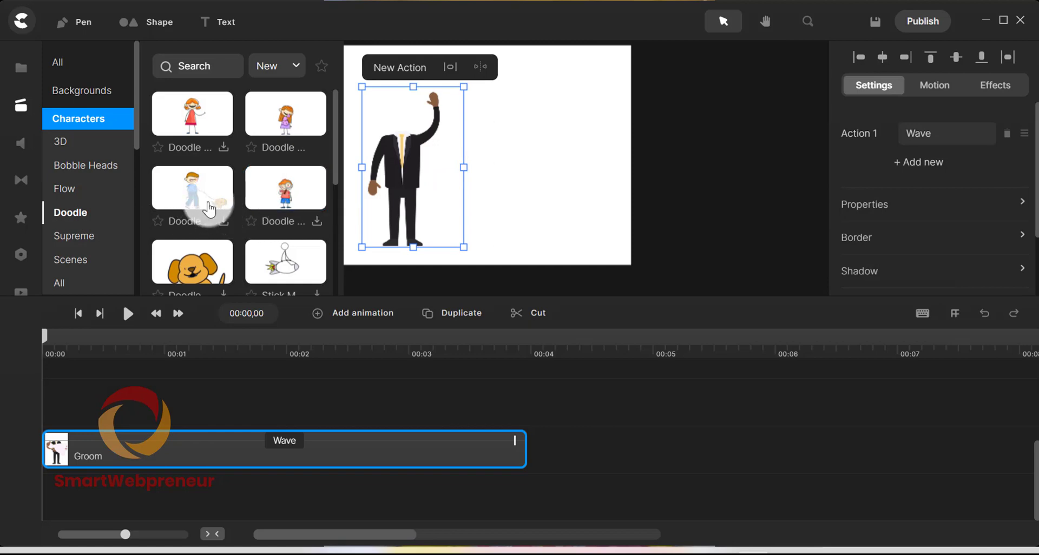
- Add Doodle Girl to the right of the Groom, starting her clip at 00:02
{"action": "left_click_drag", "start_coordinate": [278, 124], "coordinate": [536, 145]}
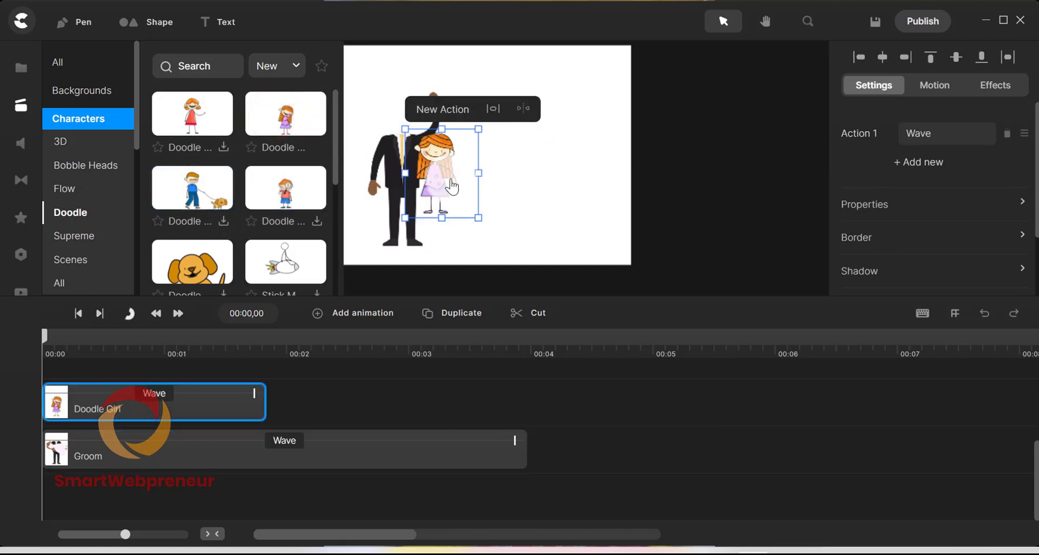
{"action": "mouse_move", "coordinate": [449, 187]}
{"action": "left_mouse_down"}
{"action": "mouse_move", "coordinate": [557, 181]}
{"action": "mouse_move", "coordinate": [556, 208]}
{"action": "left_mouse_up"}
{"action": "left_click_drag", "start_coordinate": [180, 414], "coordinate": [404, 460]}
- Add Doodle Dog, enlarge Doodle Girl, and shrink, flip and shift the dog left
{"action": "scroll", "coordinate": [238, 216], "scroll_direction": "down", "scroll_amount": 2}
{"action": "mouse_move", "coordinate": [169, 181]}
{"action": "left_mouse_down"}
{"action": "mouse_move", "coordinate": [431, 203]}
{"action": "mouse_move", "coordinate": [408, 211]}
{"action": "left_mouse_up"}
{"action": "left_click", "coordinate": [552, 186]}
{"action": "left_click_drag", "start_coordinate": [500, 152], "coordinate": [487, 116]}
{"action": "left_click_drag", "start_coordinate": [440, 163], "coordinate": [440, 180]}
{"action": "left_click_drag", "start_coordinate": [356, 142], "coordinate": [382, 168]}
{"action": "left_click", "coordinate": [497, 141]}
{"action": "left_click_drag", "start_coordinate": [425, 213], "coordinate": [359, 212]}
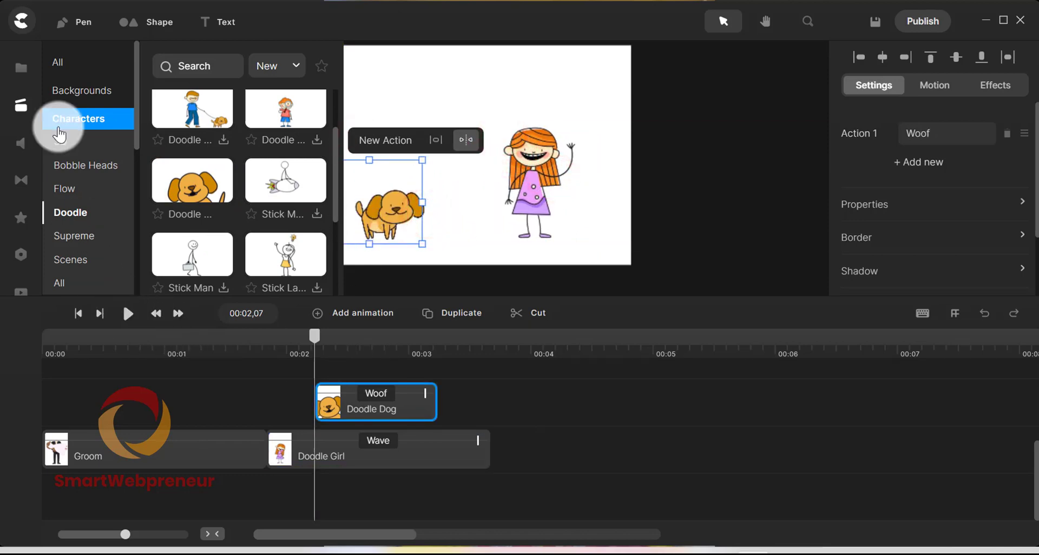
- Preview the character scene from 00:01,26 through the Stick Man clip
{"action": "left_click", "coordinate": [20, 106]}
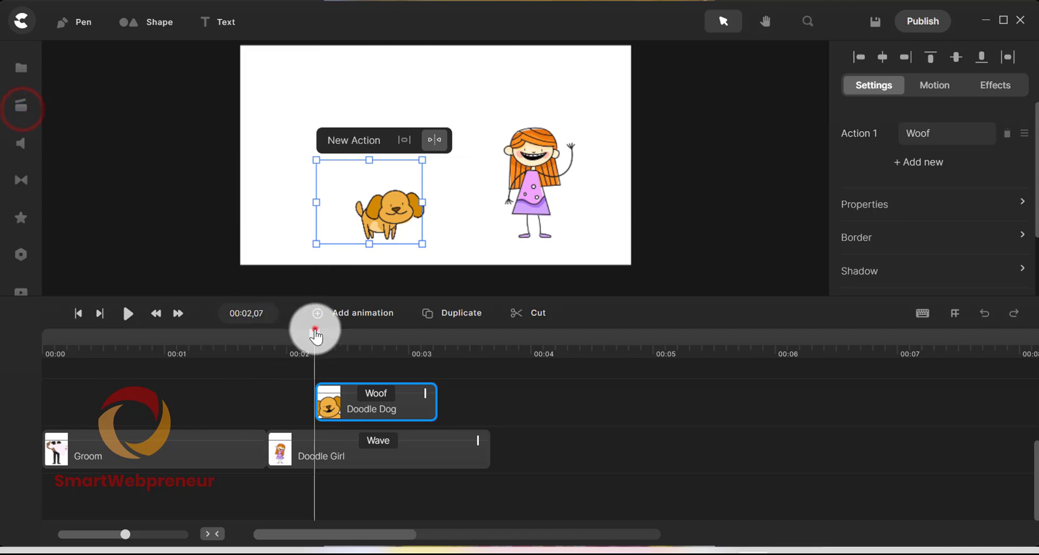
{"action": "left_click_drag", "start_coordinate": [315, 335], "coordinate": [234, 331]}
{"action": "left_click", "coordinate": [127, 314]}
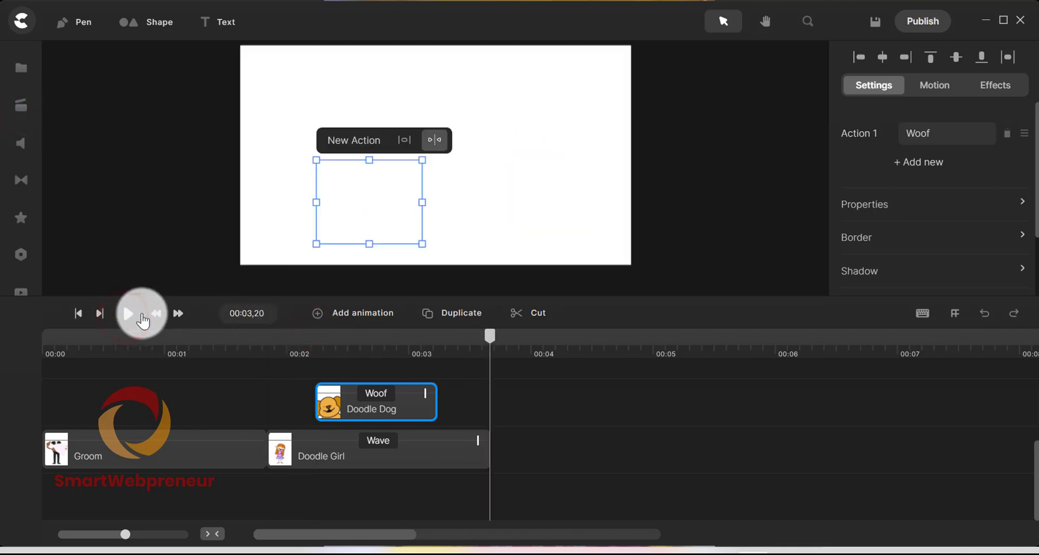
{"action": "left_click", "coordinate": [491, 337]}
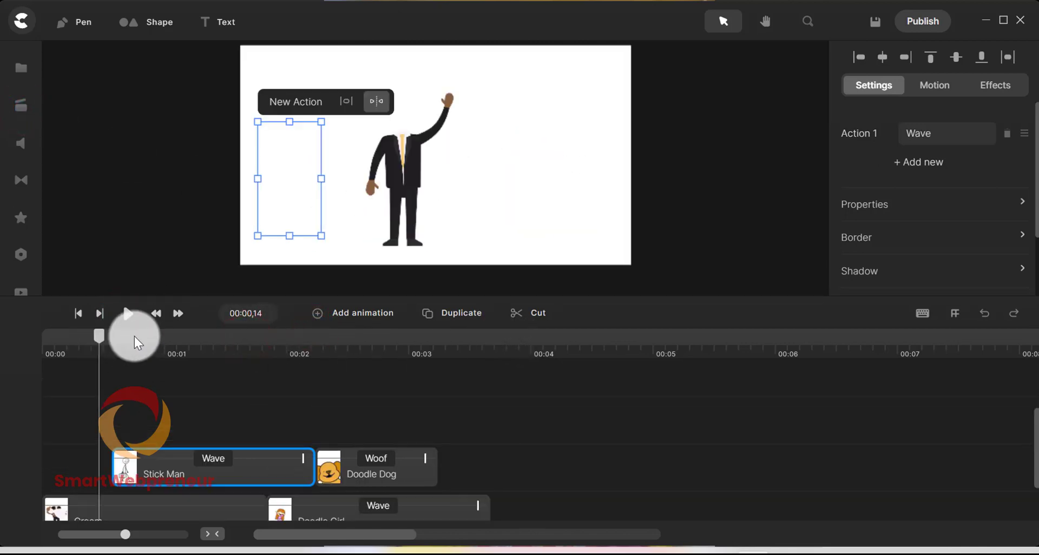
{"action": "left_click", "coordinate": [128, 314]}
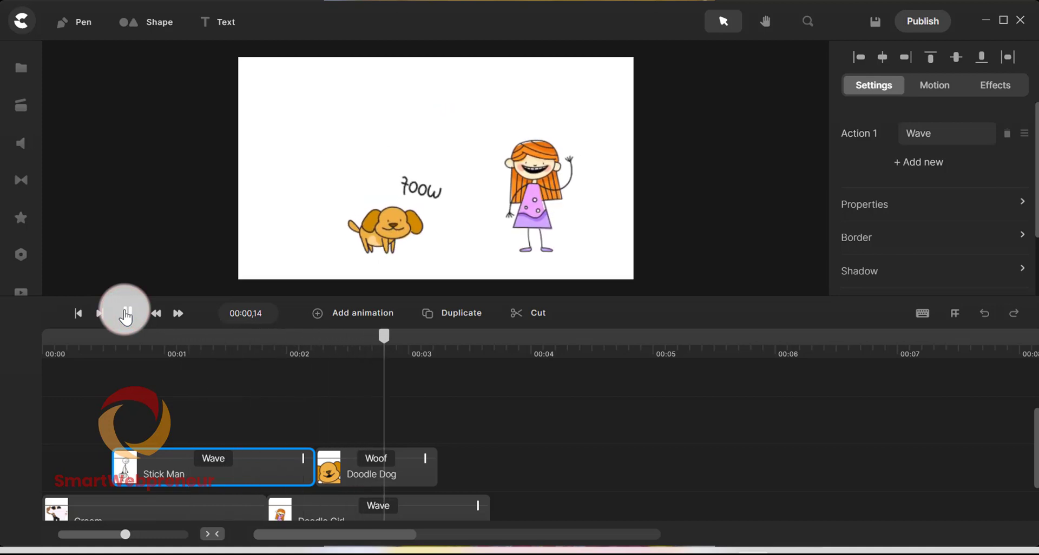
{"action": "left_click", "coordinate": [561, 385]}
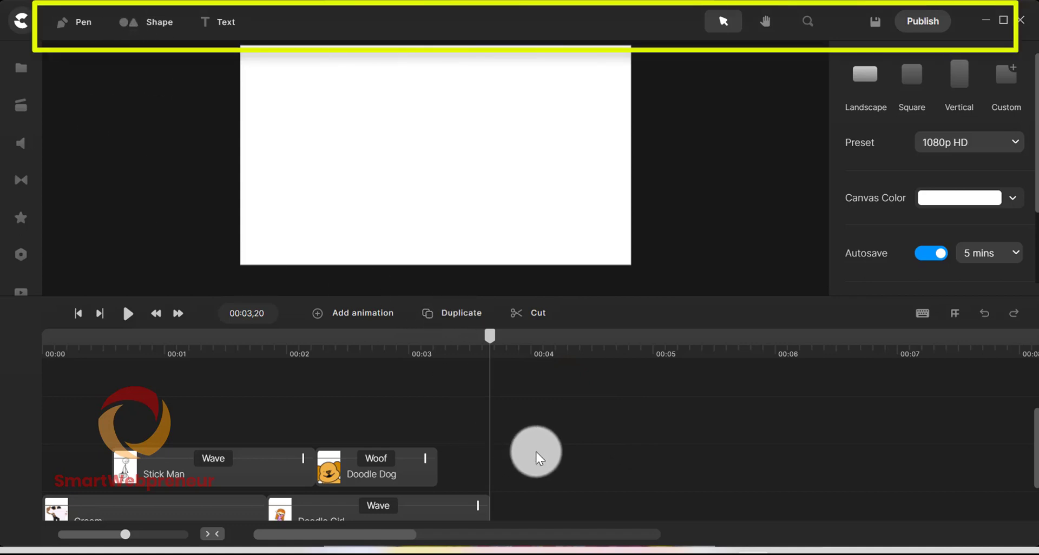
- Draw a blue polygon in the upper-left canvas with the Pen tool and connect the shape
{"action": "left_click", "coordinate": [76, 21]}
{"action": "left_click", "coordinate": [312, 130]}
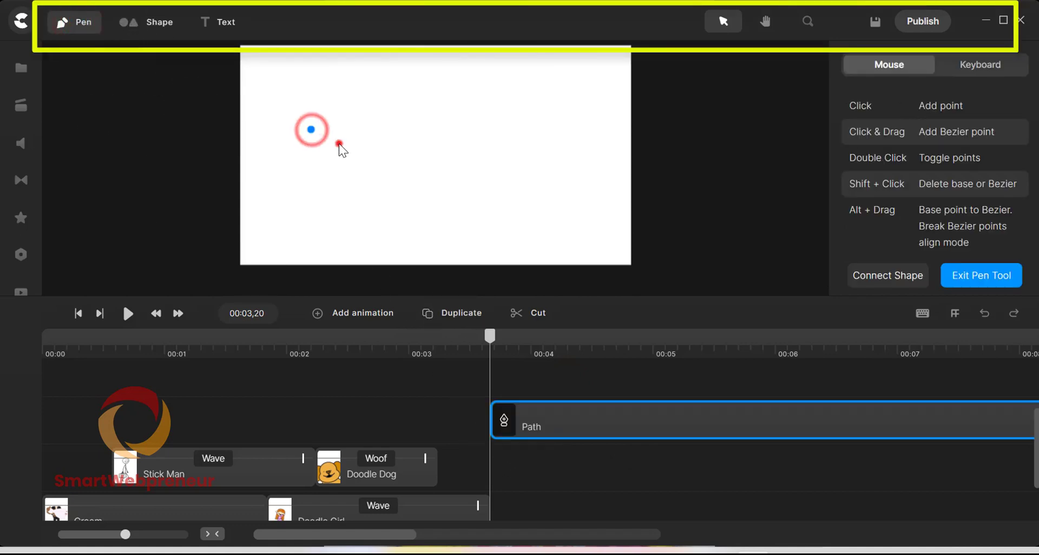
{"action": "left_click", "coordinate": [466, 167]}
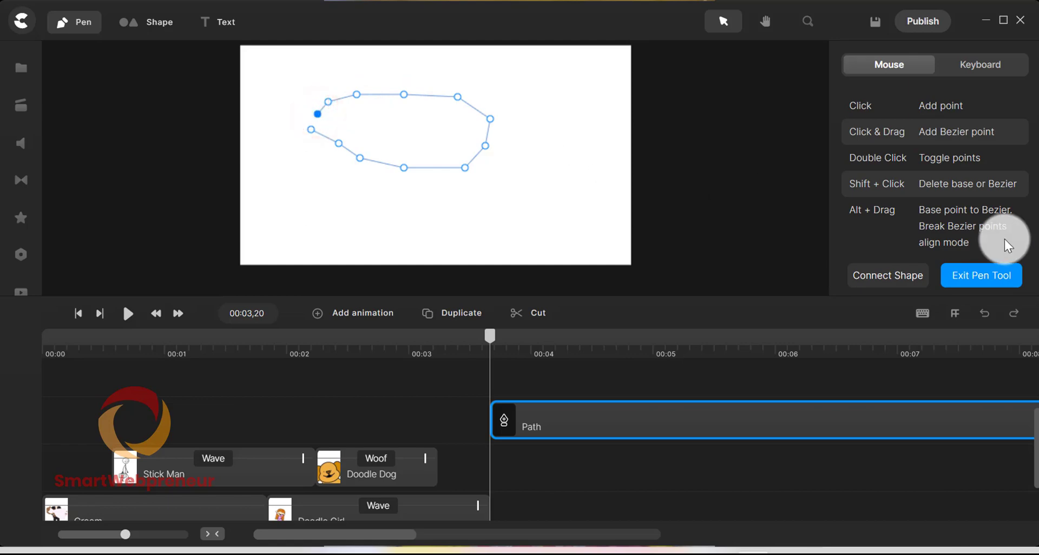
{"action": "left_click", "coordinate": [888, 276]}
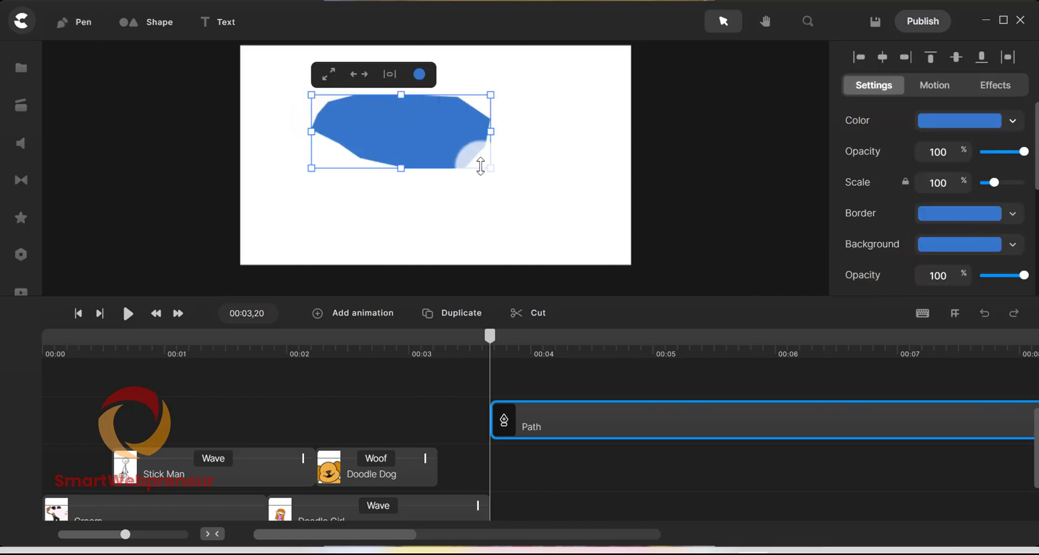
- Replace the blue shape with a circle scaled to 90, filled orange ff5400
{"action": "left_click", "coordinate": [633, 391]}
{"action": "left_click", "coordinate": [147, 24]}
{"action": "left_click", "coordinate": [204, 112]}
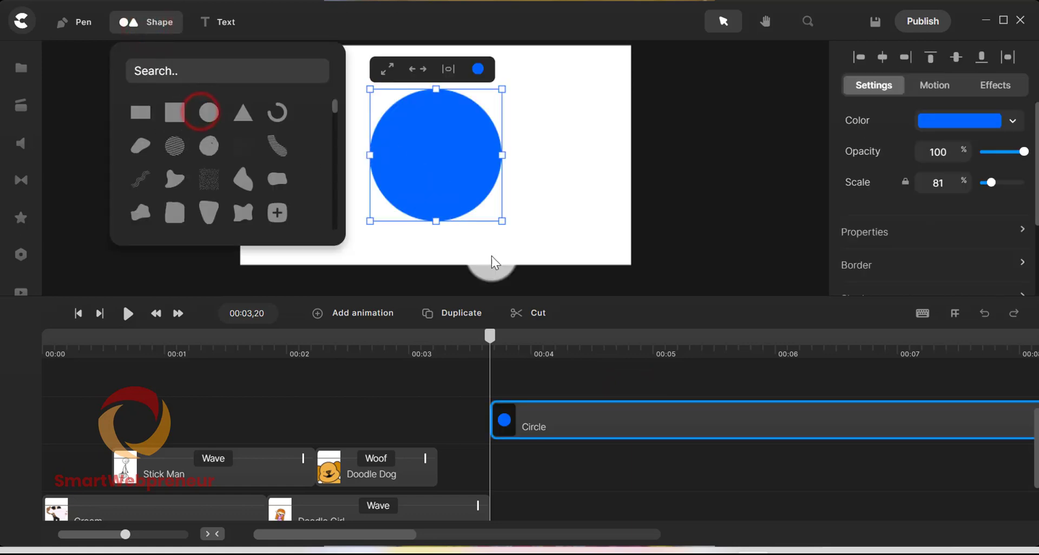
{"action": "left_click_drag", "start_coordinate": [502, 222], "coordinate": [517, 237]}
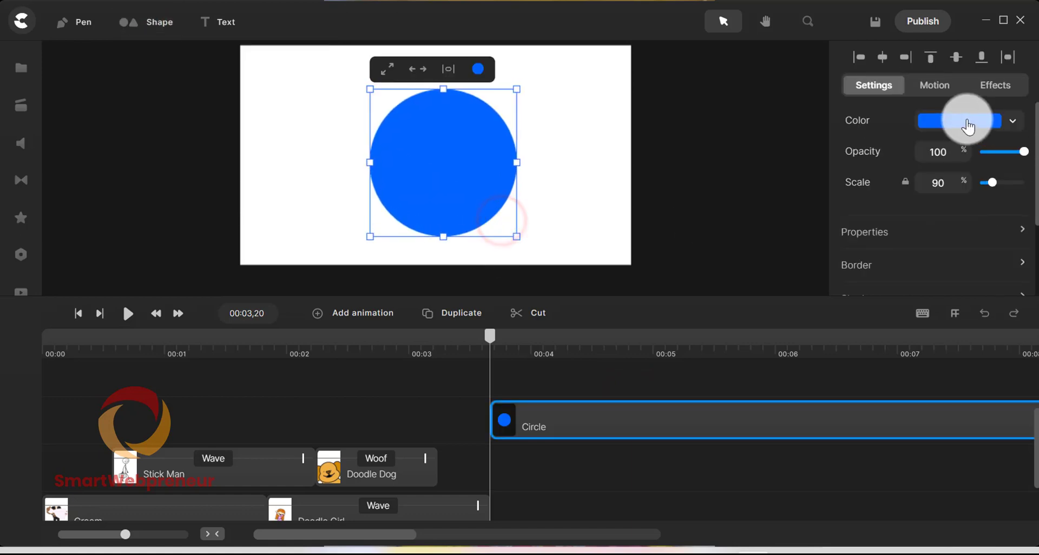
{"action": "left_click", "coordinate": [966, 120]}
{"action": "left_click", "coordinate": [671, 230]}
- Give the circle a Right entrance and a Bottom exit animation, previewing in between
{"action": "left_click", "coordinate": [935, 85]}
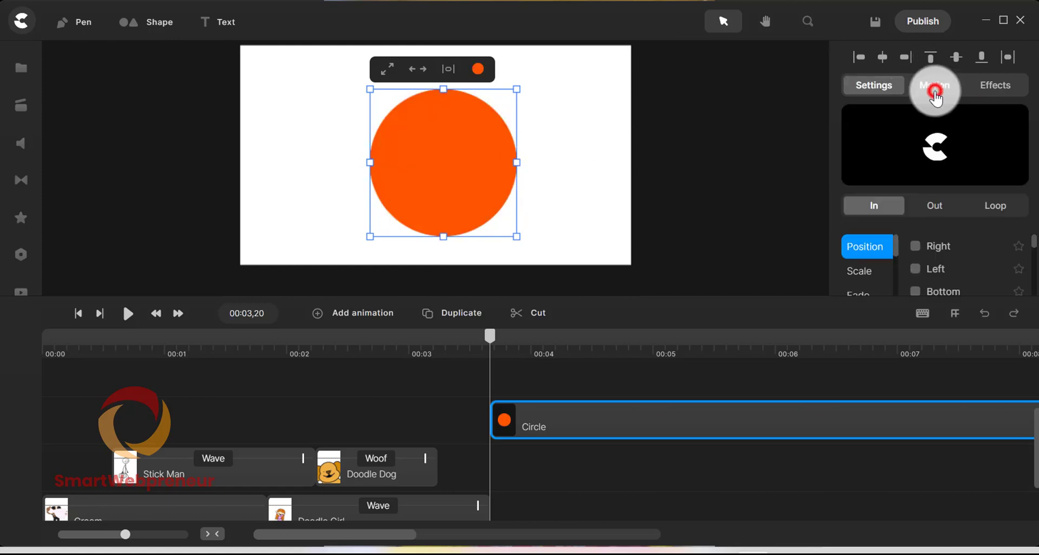
{"action": "left_click", "coordinate": [936, 207]}
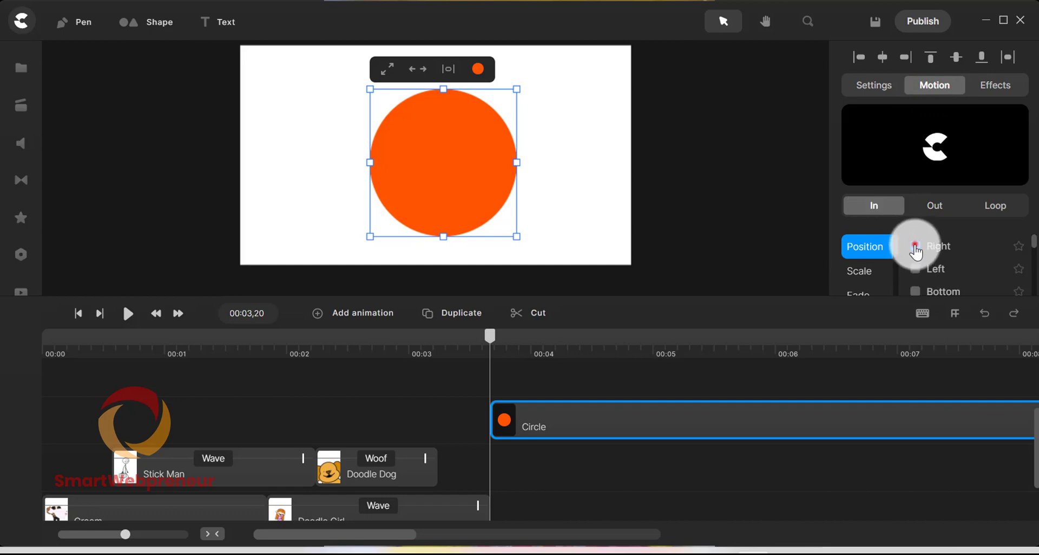
{"action": "left_click", "coordinate": [915, 246]}
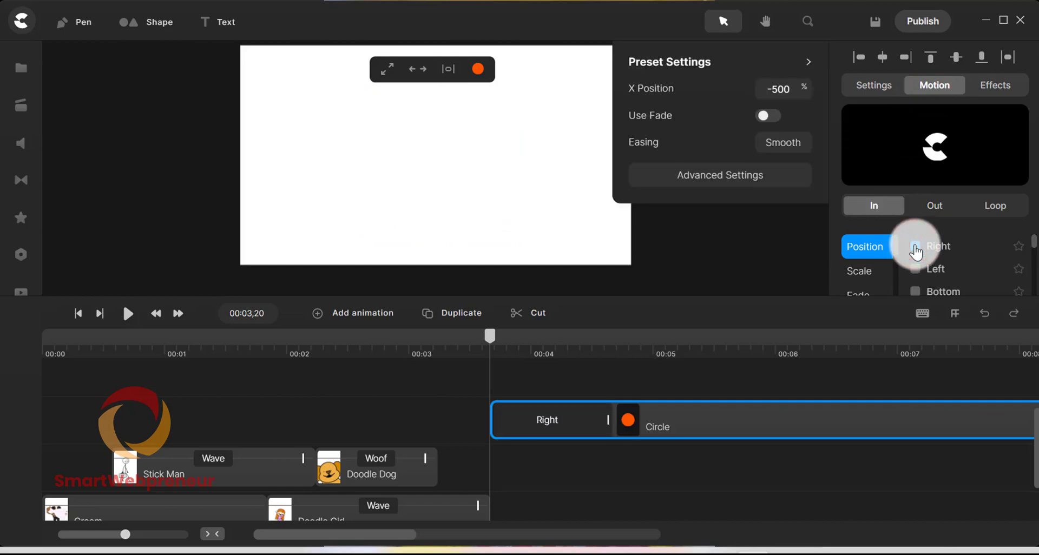
{"action": "left_click", "coordinate": [129, 314]}
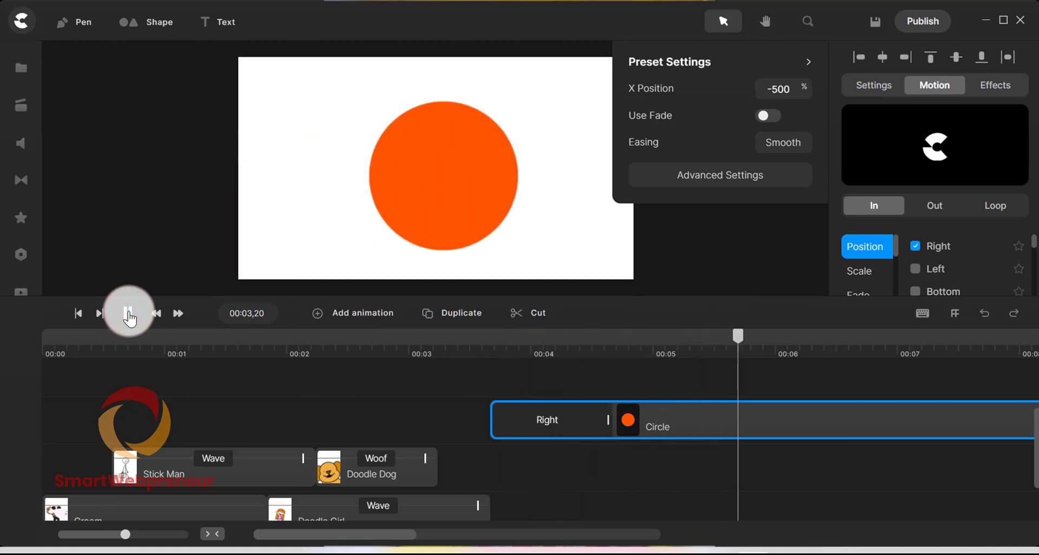
{"action": "left_click", "coordinate": [128, 315]}
{"action": "left_click", "coordinate": [937, 205]}
{"action": "left_click", "coordinate": [916, 292]}
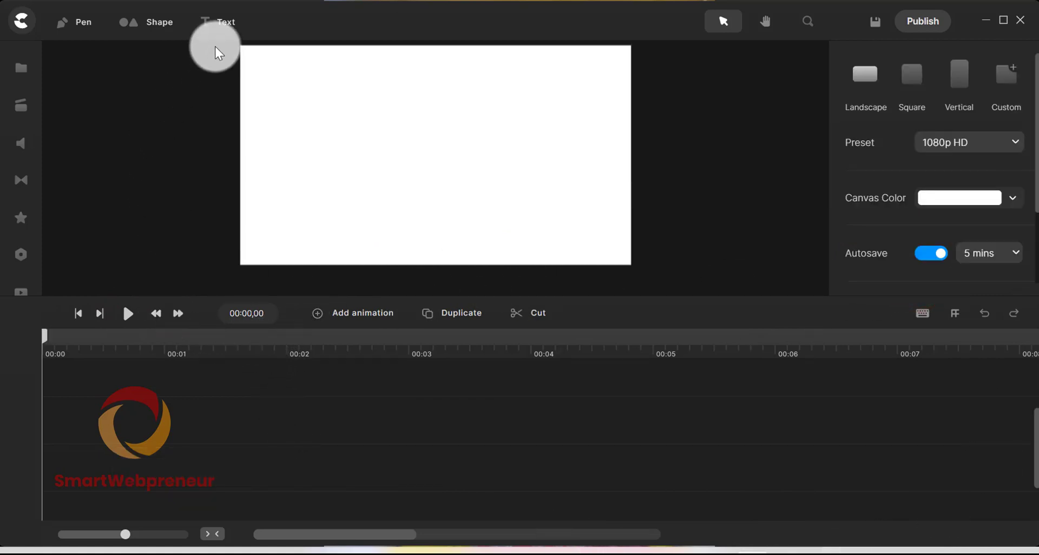
- Type 'SmartWebpreneur.Com' into a new text element and scale it to 141%
{"action": "left_click", "coordinate": [227, 22]}
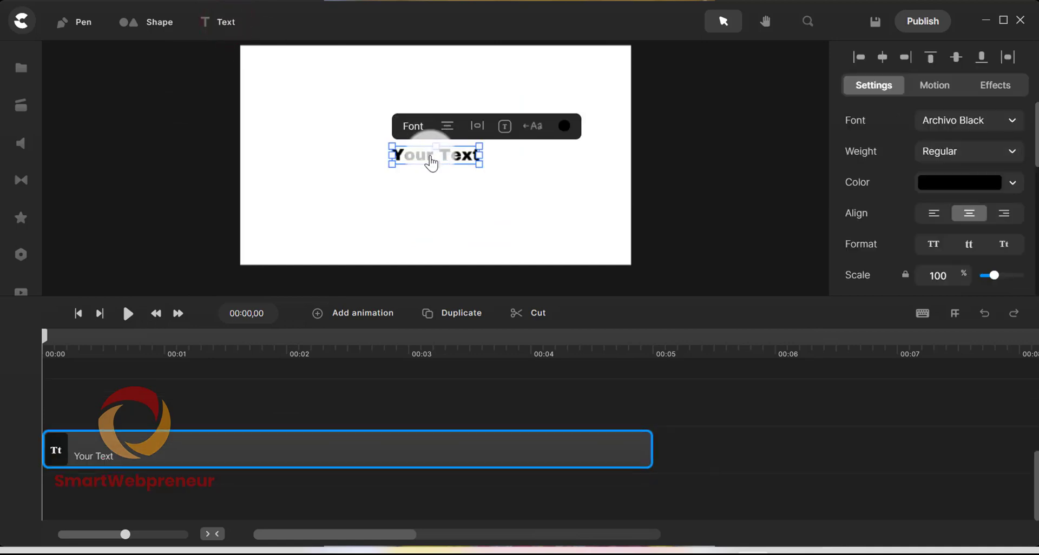
{"action": "left_click", "coordinate": [455, 153]}
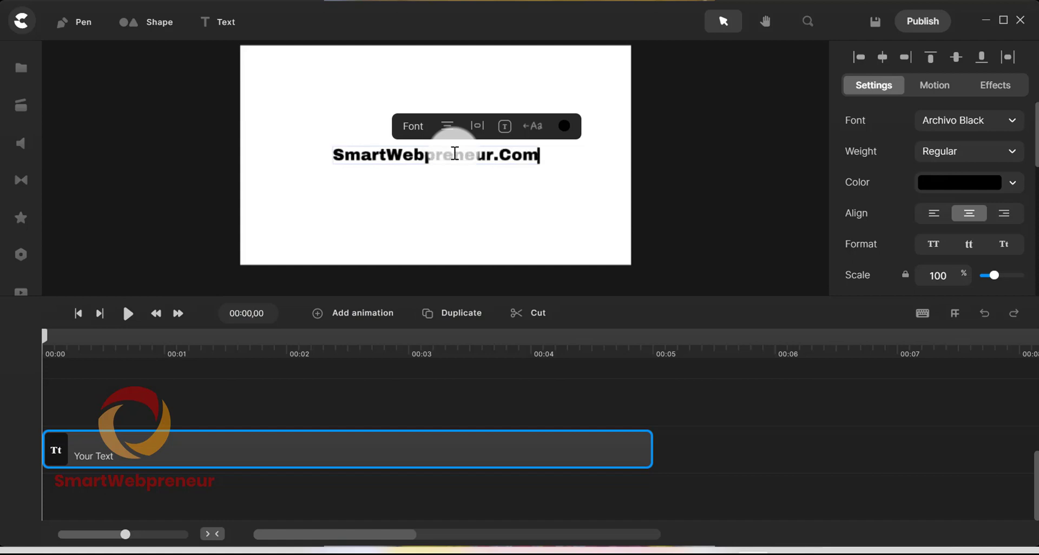
{"action": "double_click", "coordinate": [455, 154]}
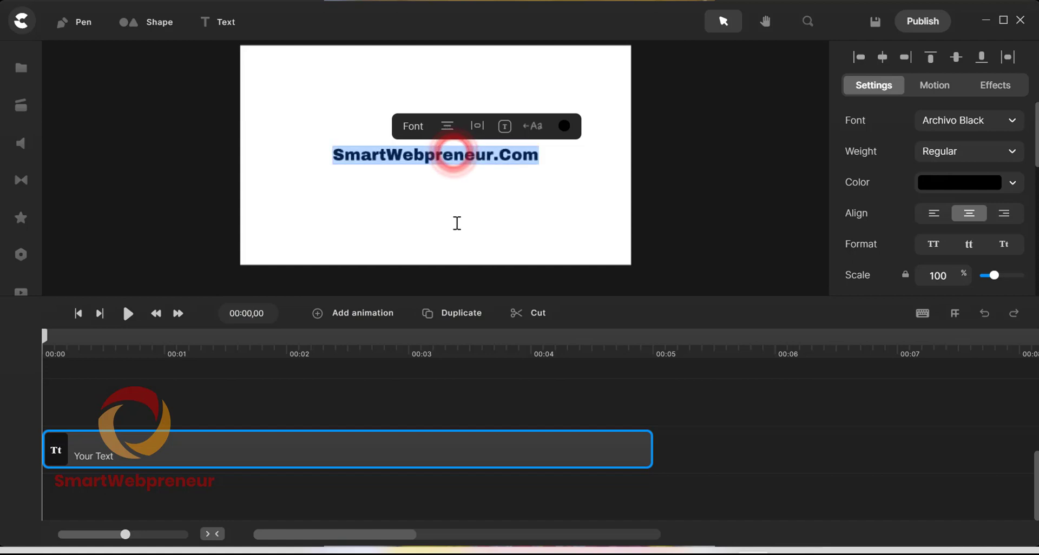
{"action": "left_click_drag", "start_coordinate": [994, 276], "coordinate": [1000, 277]}
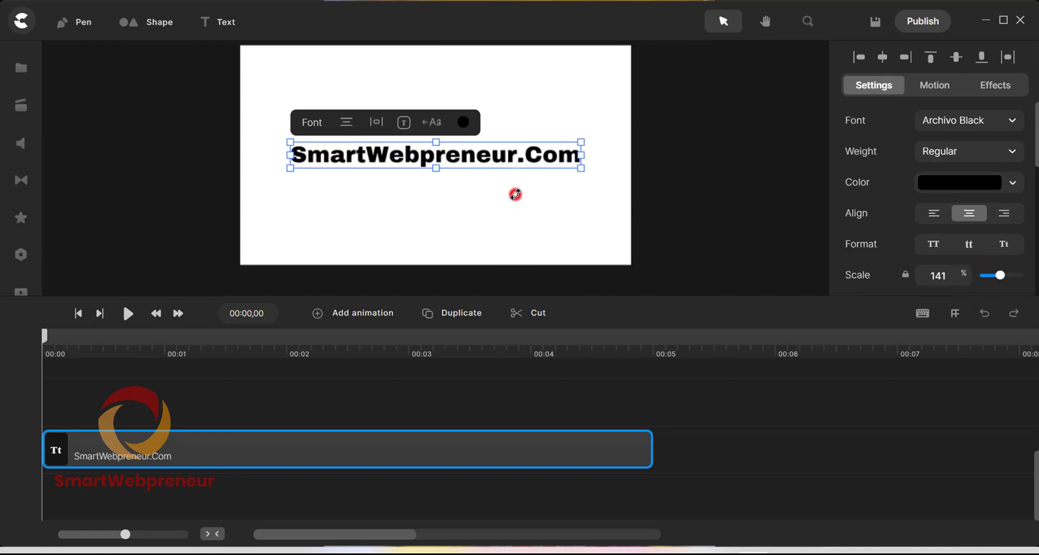
- Apply the Doodle effect to the SmartWebpreneur.Com text clip and play it
{"action": "left_click", "coordinate": [515, 195]}
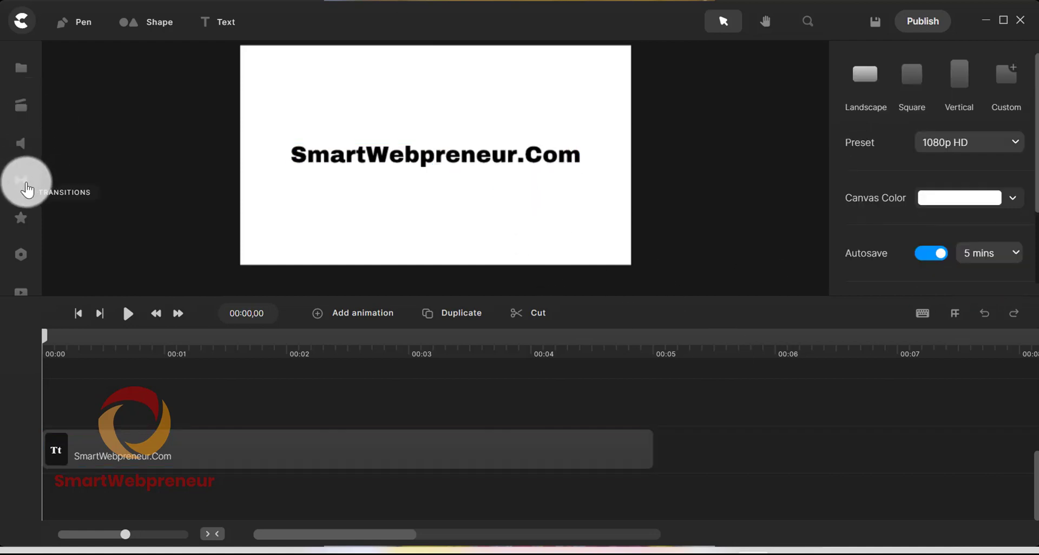
{"action": "left_click", "coordinate": [25, 209]}
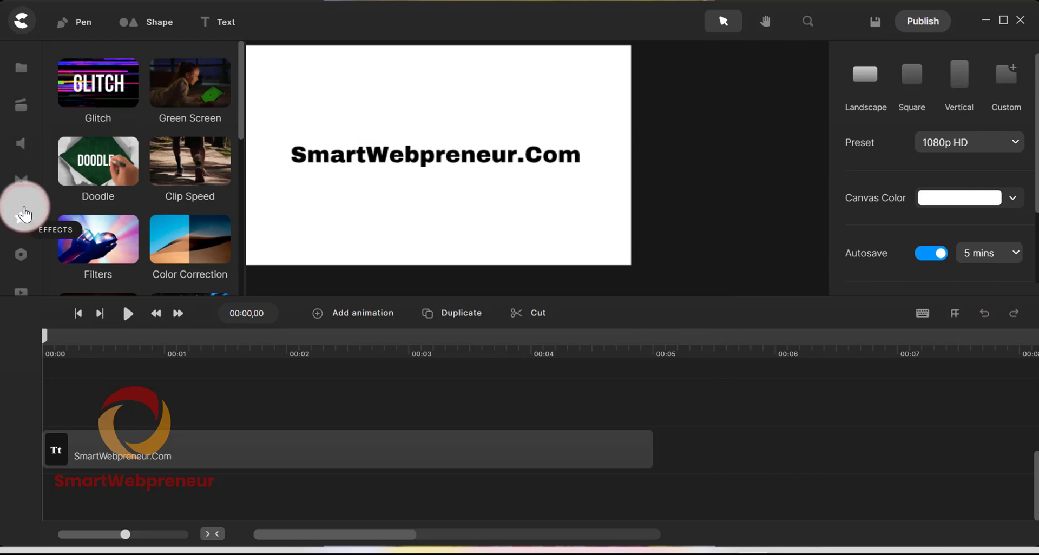
{"action": "mouse_move", "coordinate": [111, 163]}
{"action": "left_mouse_down"}
{"action": "mouse_move", "coordinate": [197, 190]}
{"action": "mouse_move", "coordinate": [221, 344]}
{"action": "mouse_move", "coordinate": [291, 448]}
{"action": "left_mouse_up"}
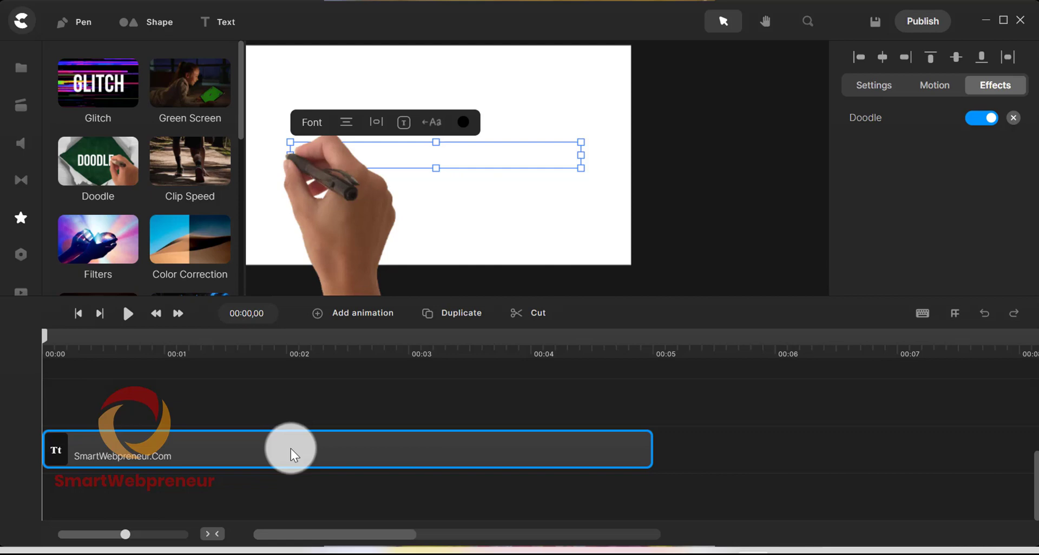
{"action": "left_click", "coordinate": [129, 314]}
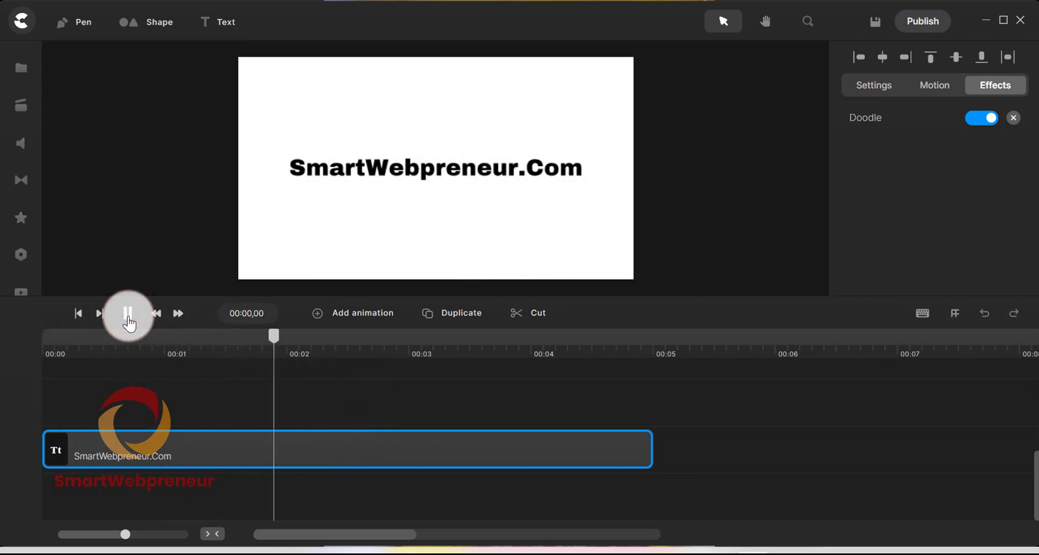
{"action": "left_click", "coordinate": [44, 352]}
- Stretch the text's Drawing phase to about 3 seconds and preview the result
{"action": "left_click", "coordinate": [78, 444]}
{"action": "left_click_drag", "start_coordinate": [59, 455], "coordinate": [338, 447]}
{"action": "left_click", "coordinate": [126, 324]}
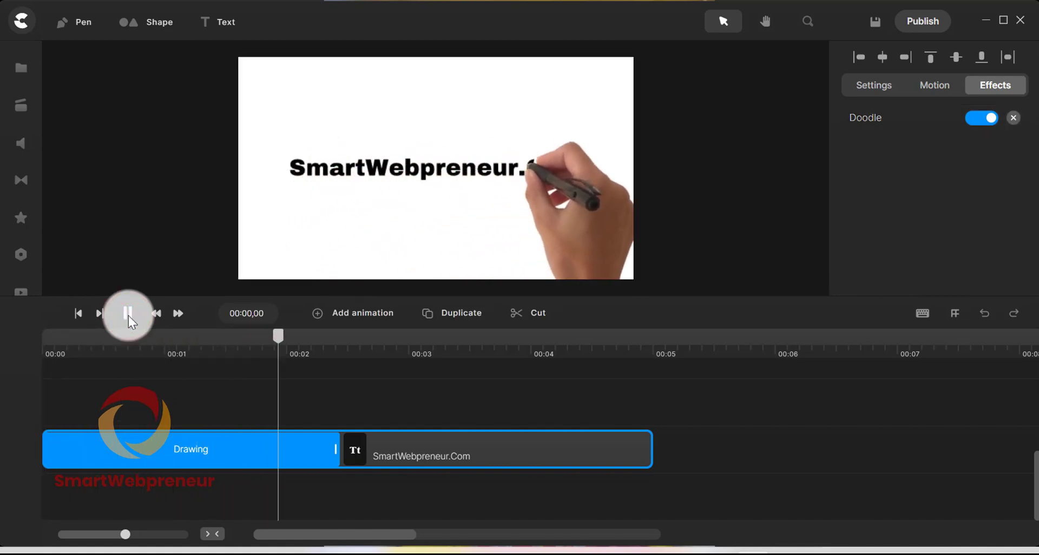
{"action": "left_click", "coordinate": [127, 313]}
{"action": "left_click", "coordinate": [512, 337]}
{"action": "left_click", "coordinate": [378, 455]}
{"action": "left_click", "coordinate": [377, 455]}
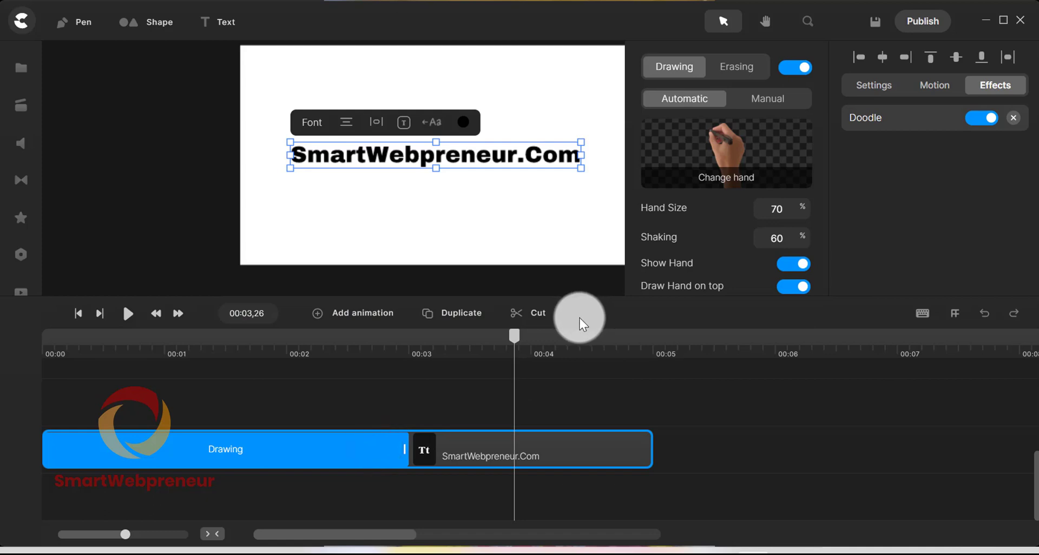
- Switch the drawing hand to the cartoon hand with a yellow pencil and replay from 00:00
{"action": "left_click", "coordinate": [726, 174]}
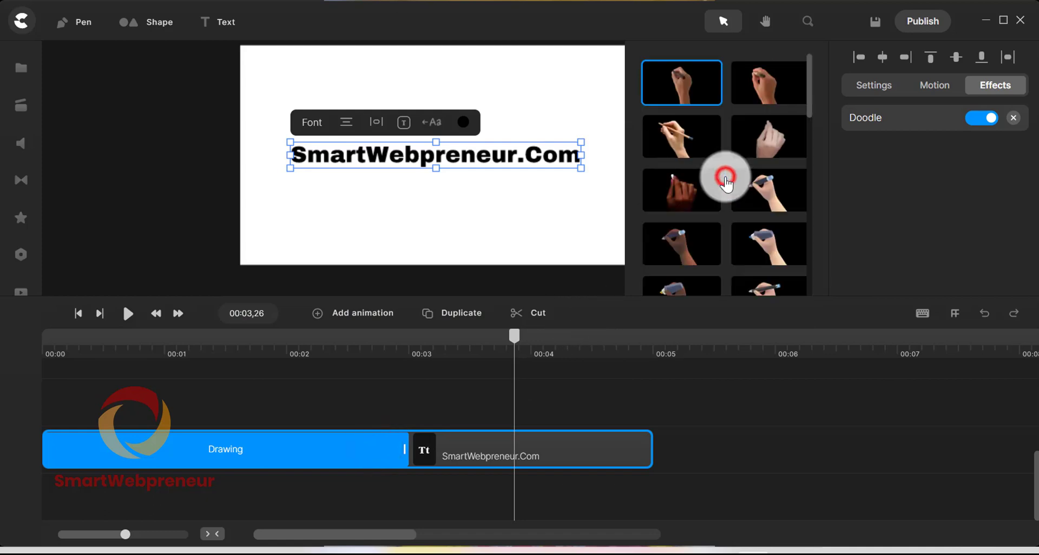
{"action": "left_click", "coordinate": [676, 145]}
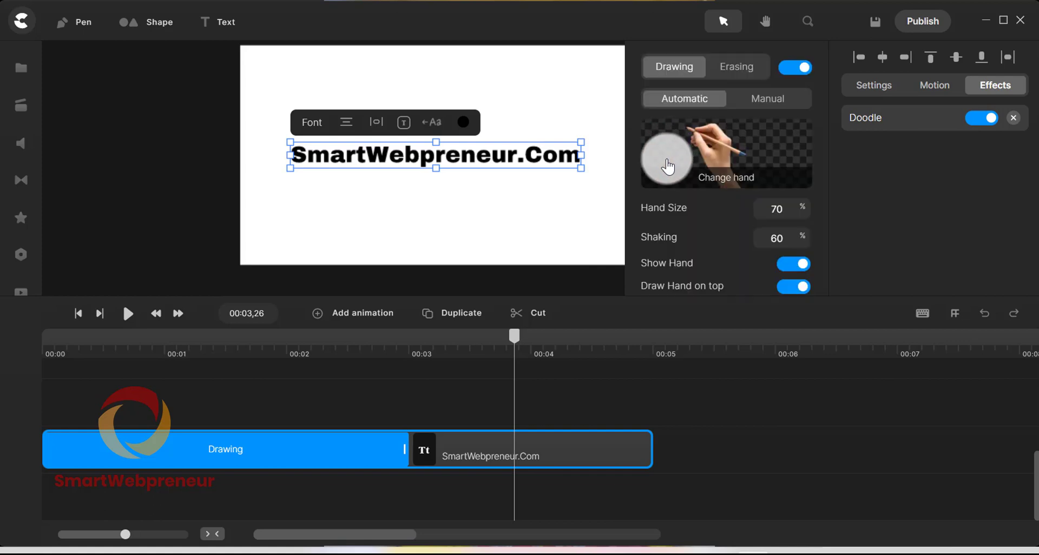
{"action": "left_click", "coordinate": [755, 179]}
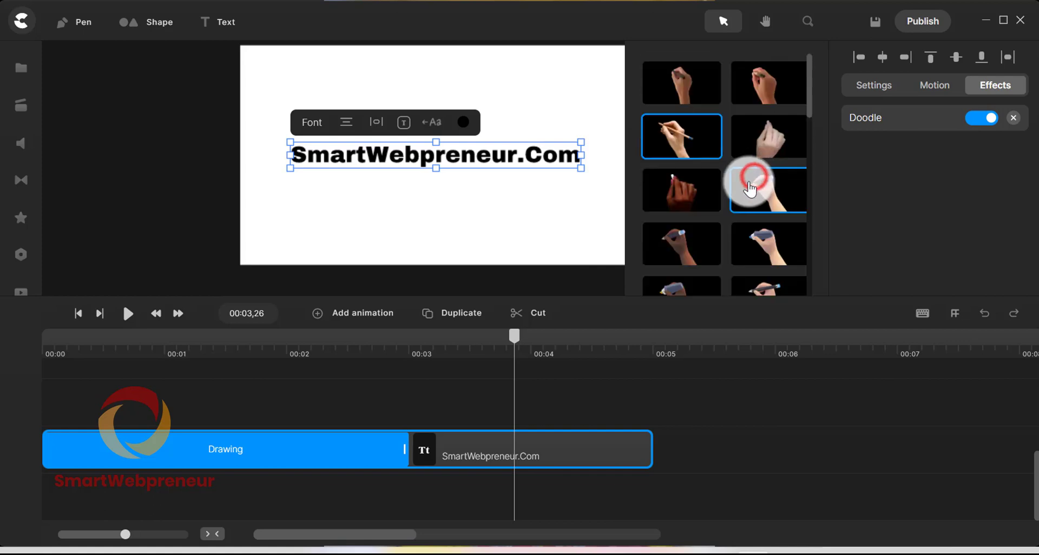
{"action": "scroll", "coordinate": [775, 191], "scroll_direction": "down", "scroll_amount": 5}
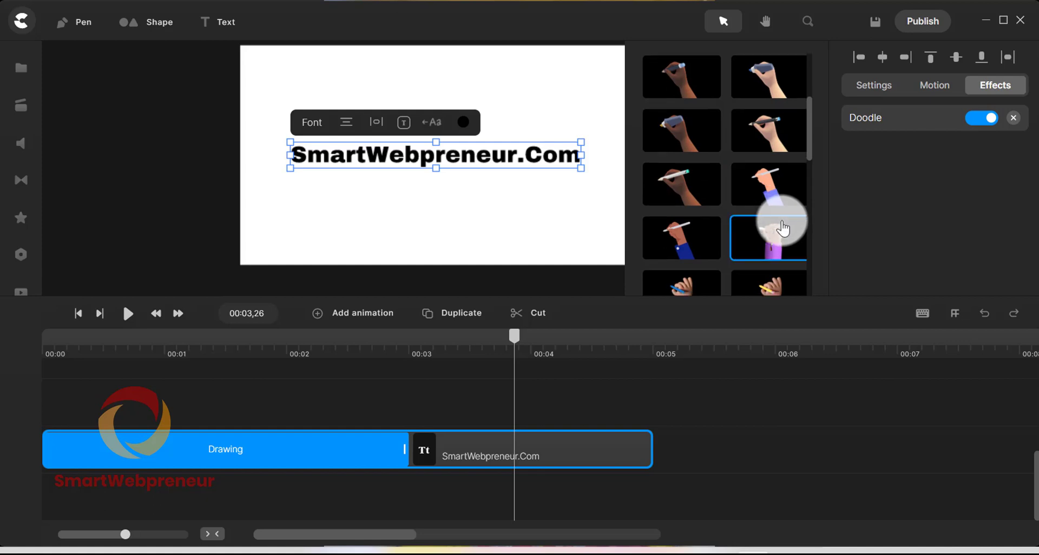
{"action": "left_click", "coordinate": [765, 125]}
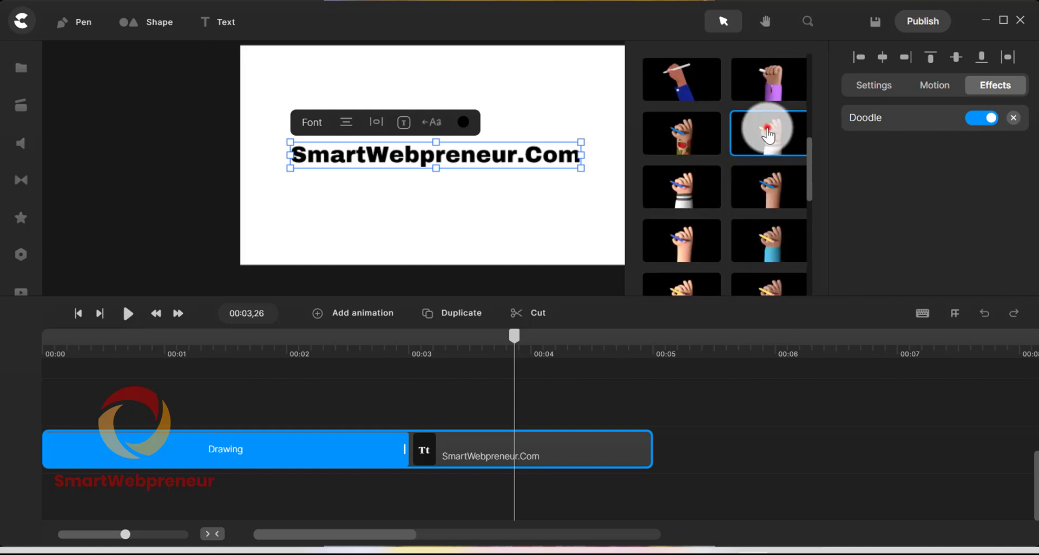
{"action": "left_click", "coordinate": [513, 335]}
{"action": "left_click_drag", "start_coordinate": [443, 347], "coordinate": [40, 348]}
{"action": "left_click", "coordinate": [136, 322]}
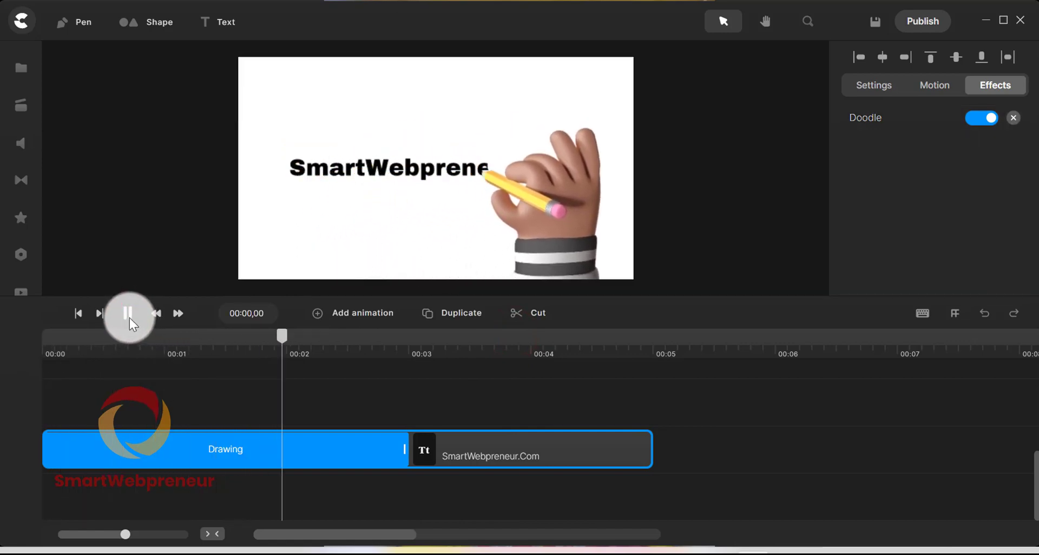
- Choose Add Animation on the SmartWebpreneur.Com clip to view its animatable properties
{"action": "left_click", "coordinate": [691, 424]}
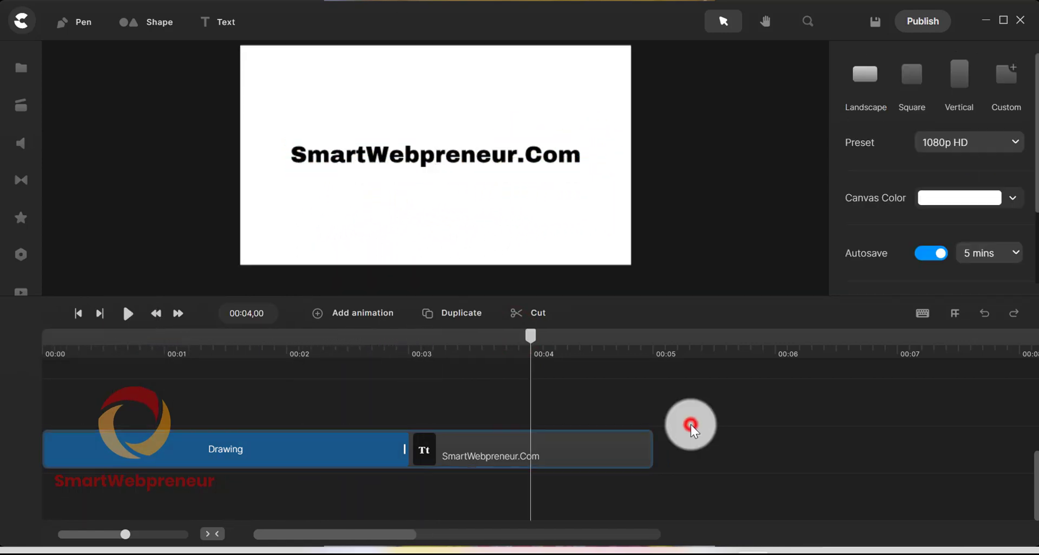
{"action": "left_click", "coordinate": [624, 447]}
{"action": "right_click", "coordinate": [576, 449]}
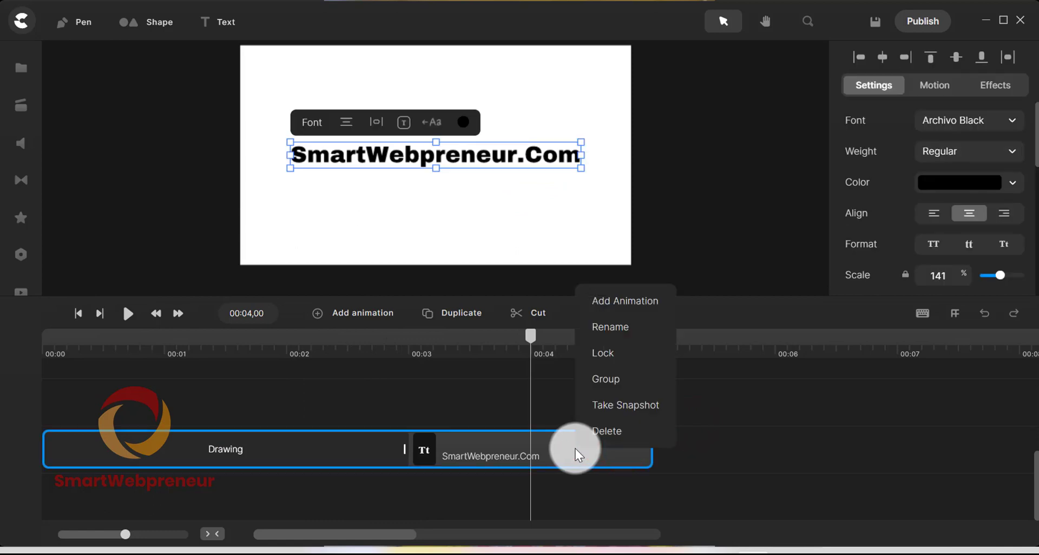
{"action": "left_click", "coordinate": [606, 299]}
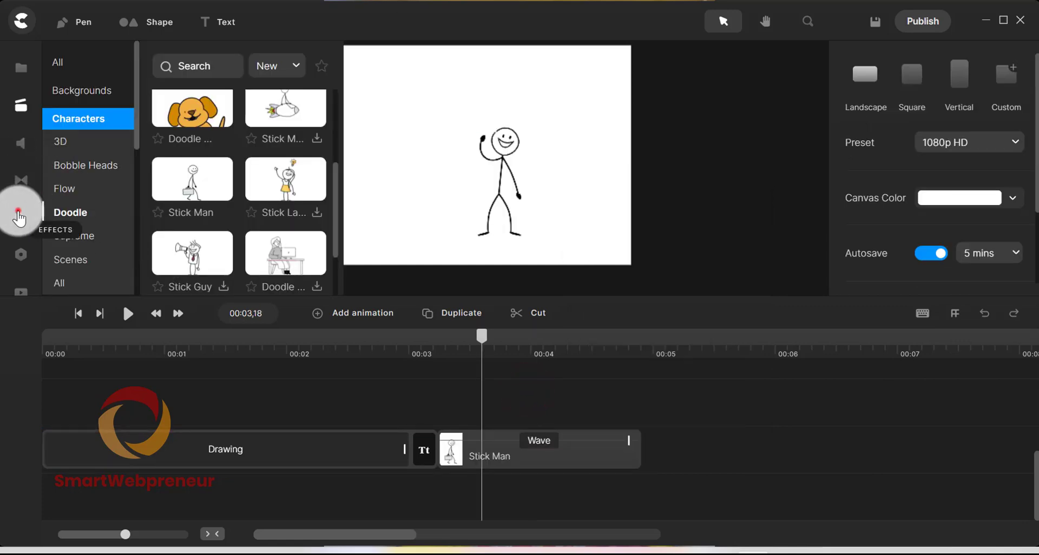
{"action": "left_click", "coordinate": [21, 217]}
- Apply the Doodle effect to the Stick Man clip so he is drawn in by hand
{"action": "mouse_move", "coordinate": [51, 172]}
{"action": "left_mouse_down"}
{"action": "mouse_move", "coordinate": [244, 244]}
{"action": "mouse_move", "coordinate": [530, 451]}
{"action": "left_mouse_up"}
{"action": "left_click", "coordinate": [458, 447]}
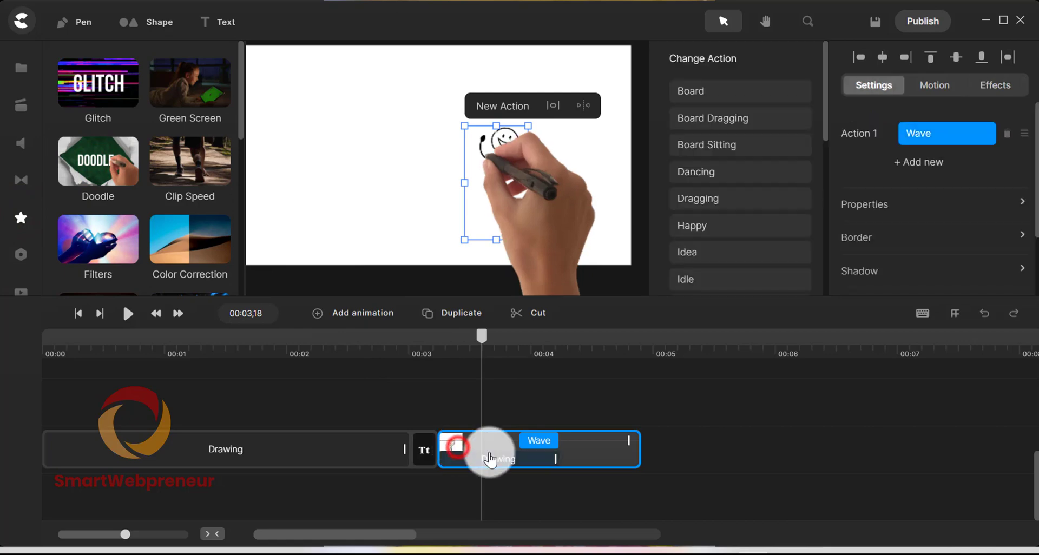
{"action": "left_click", "coordinate": [558, 463]}
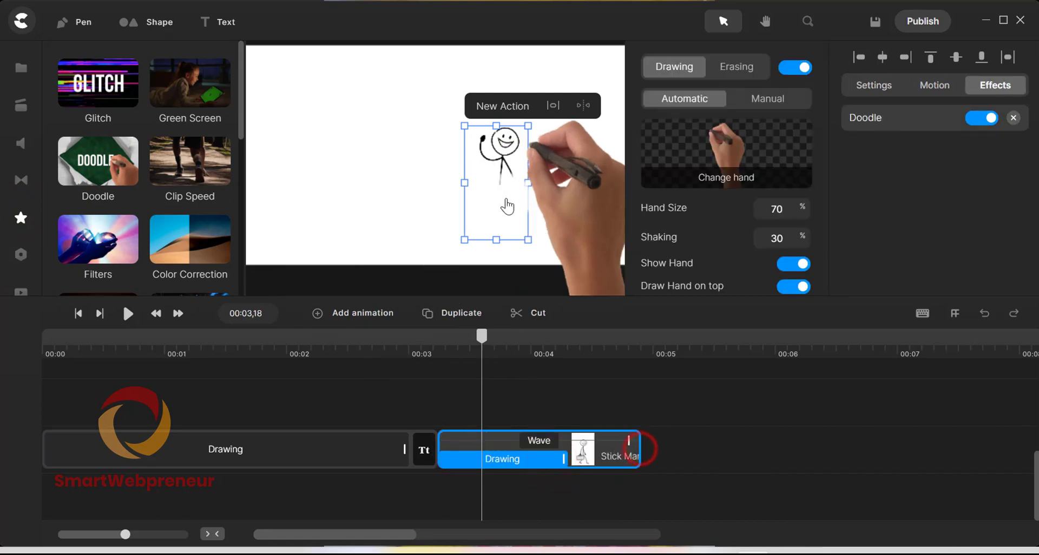
- Move the Stick Man left of centre and play back his doodle drawing
{"action": "left_click_drag", "start_coordinate": [505, 204], "coordinate": [395, 203]}
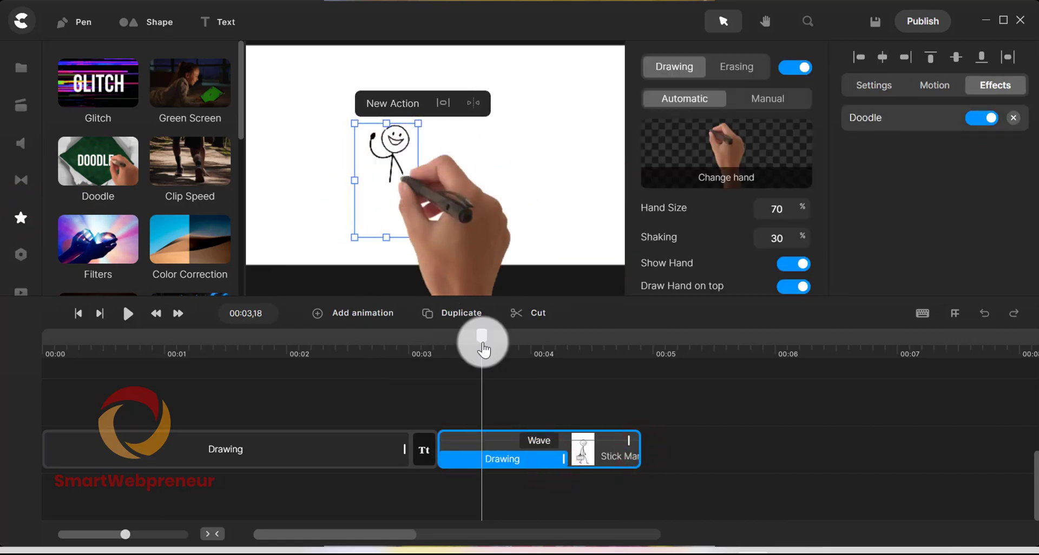
{"action": "left_click_drag", "start_coordinate": [462, 337], "coordinate": [431, 341]}
{"action": "left_click", "coordinate": [573, 382]}
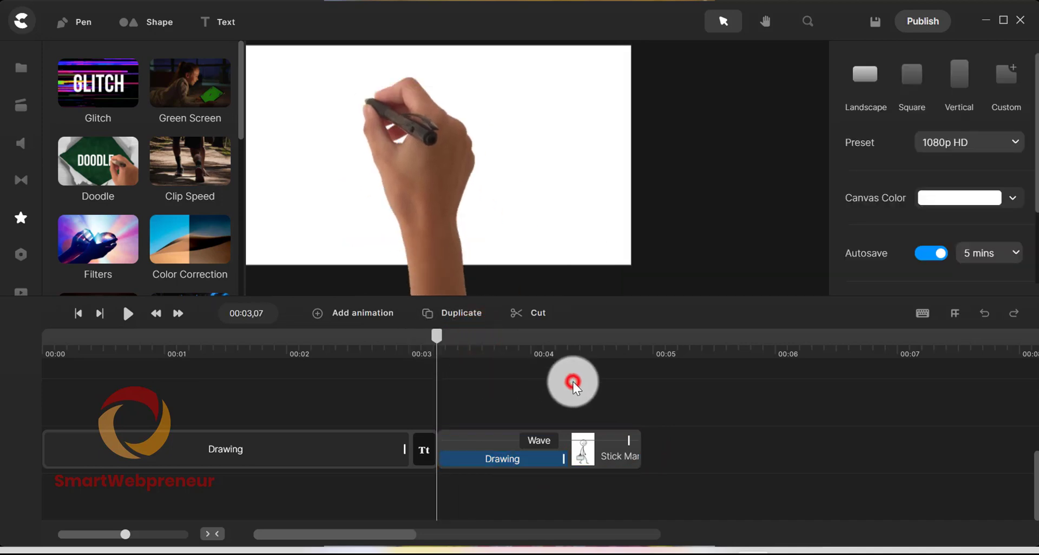
{"action": "left_click", "coordinate": [128, 313]}
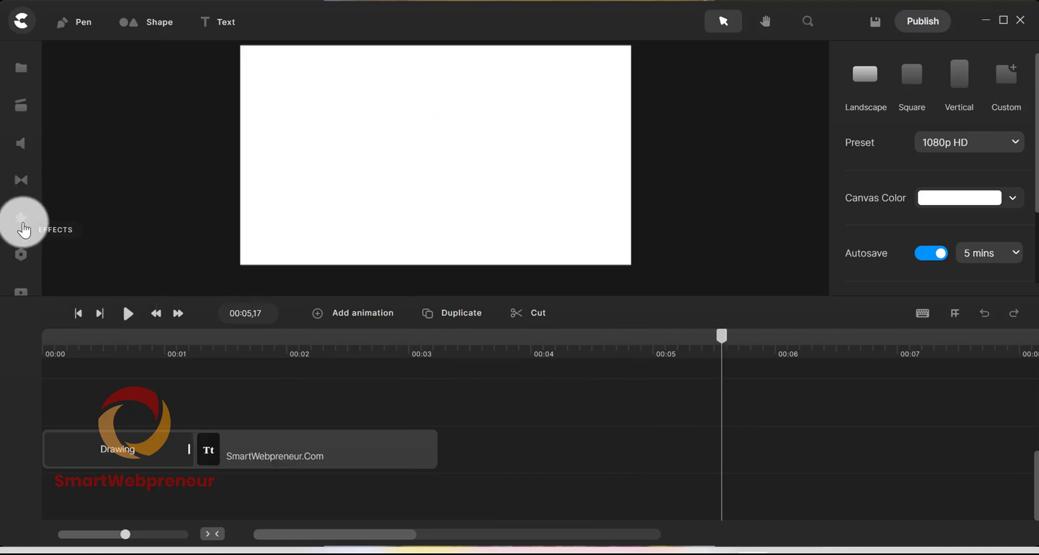
- Scroll through the Effects library to browse the available effects
{"action": "left_click", "coordinate": [23, 224]}
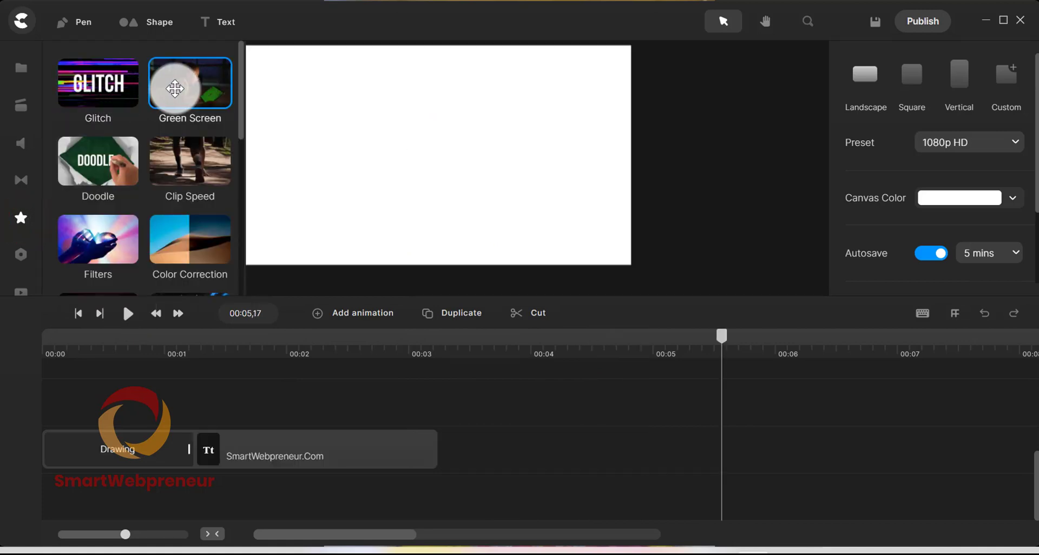
{"action": "scroll", "coordinate": [194, 118], "scroll_direction": "down", "scroll_amount": 2}
{"action": "scroll", "coordinate": [201, 127], "scroll_direction": "down", "scroll_amount": 2}
{"action": "scroll", "coordinate": [150, 116], "scroll_direction": "down", "scroll_amount": 3}
{"action": "scroll", "coordinate": [162, 126], "scroll_direction": "down", "scroll_amount": 4}
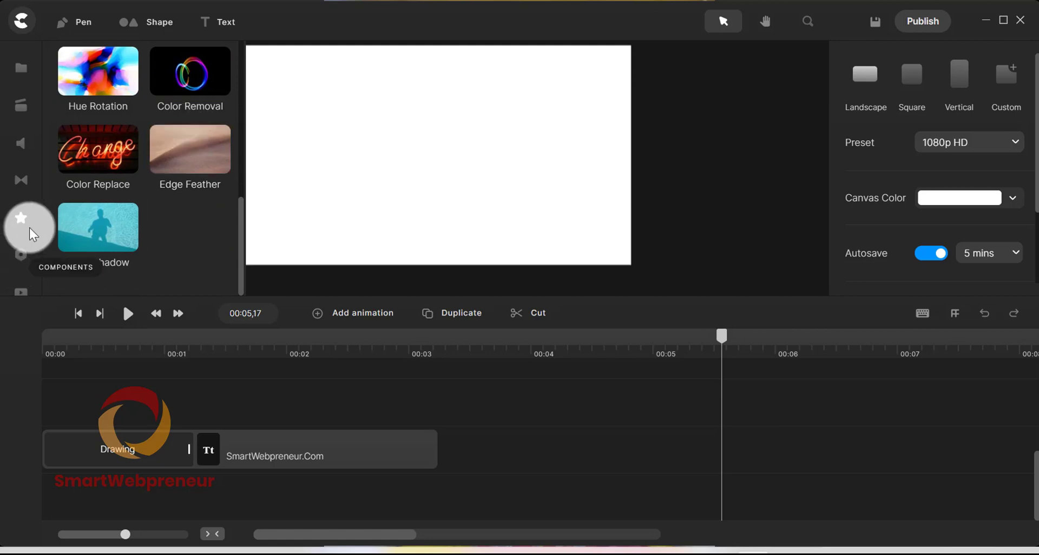
- Browse the numbered Reveal transitions in the Transitions library
{"action": "left_click", "coordinate": [24, 182]}
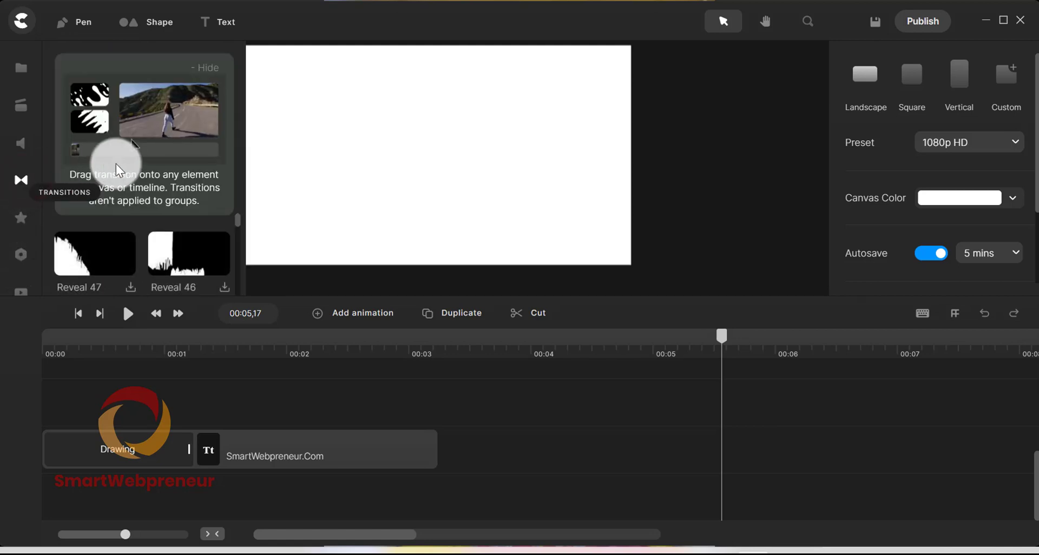
{"action": "scroll", "coordinate": [237, 215], "scroll_direction": "down", "scroll_amount": 5}
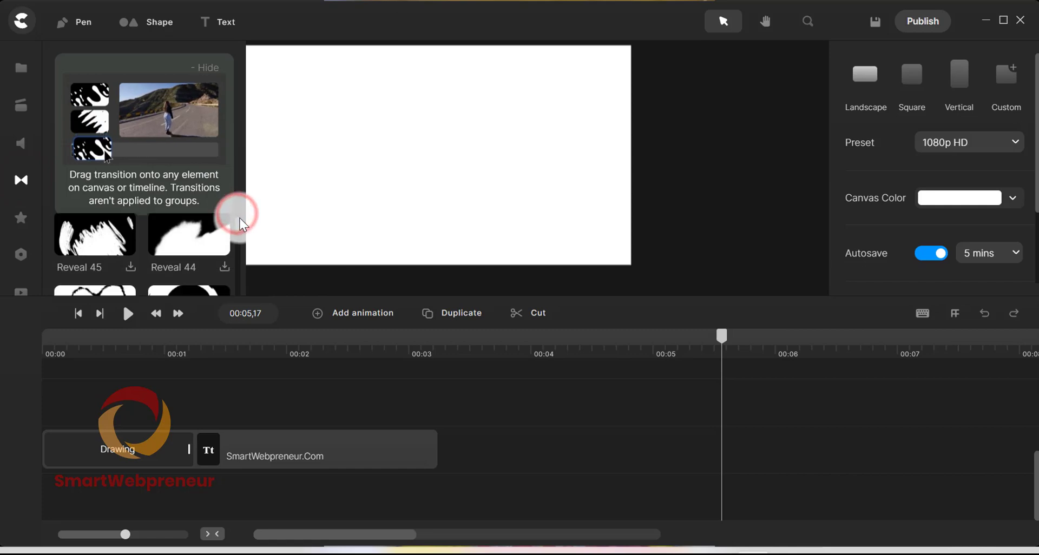
{"action": "scroll", "coordinate": [238, 227], "scroll_direction": "down", "scroll_amount": 8}
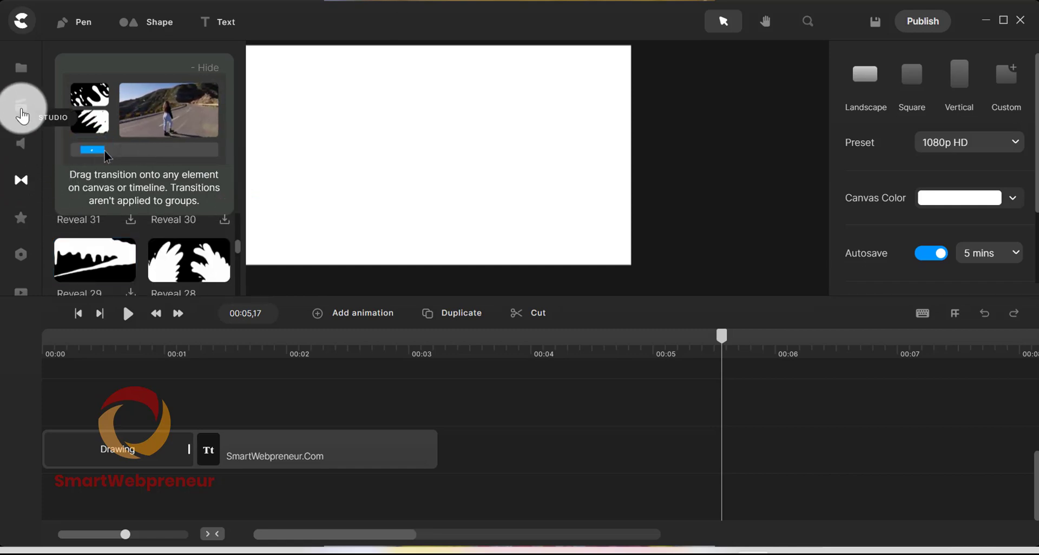
- Open the Music library and look through its categories
{"action": "left_click", "coordinate": [25, 145]}
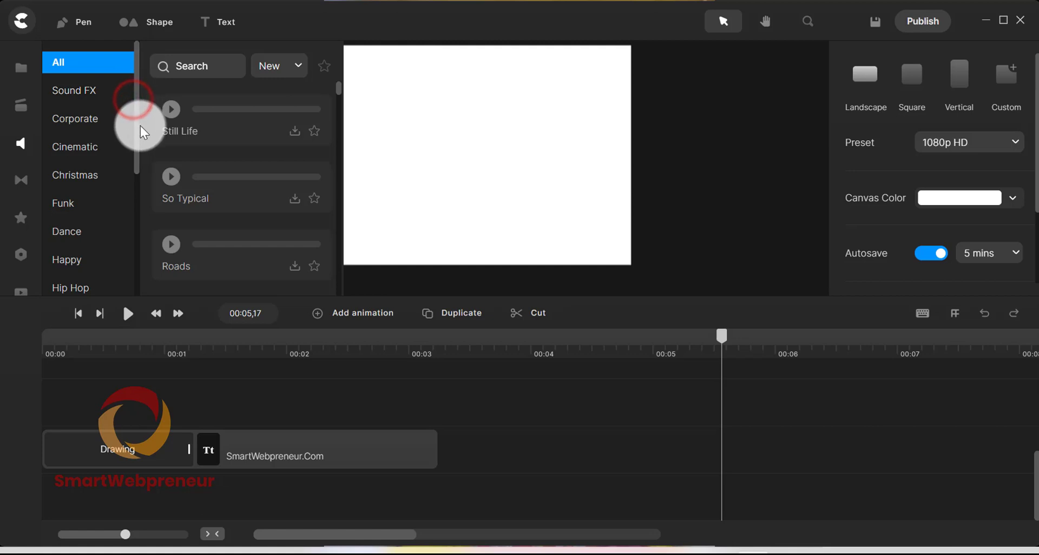
{"action": "left_click_drag", "start_coordinate": [137, 127], "coordinate": [135, 183]}
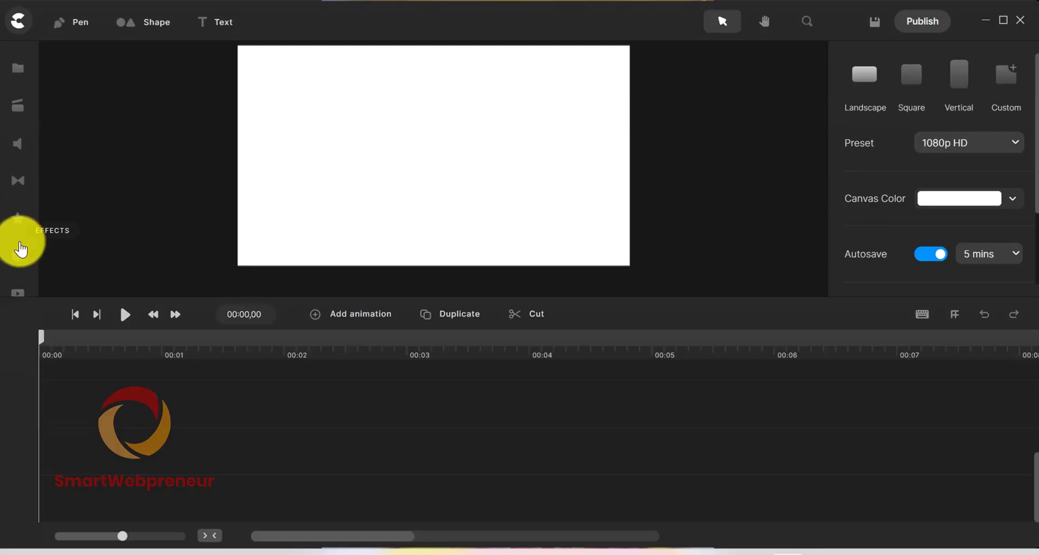
- Add a Carousel component to the canvas
{"action": "left_click", "coordinate": [20, 250]}
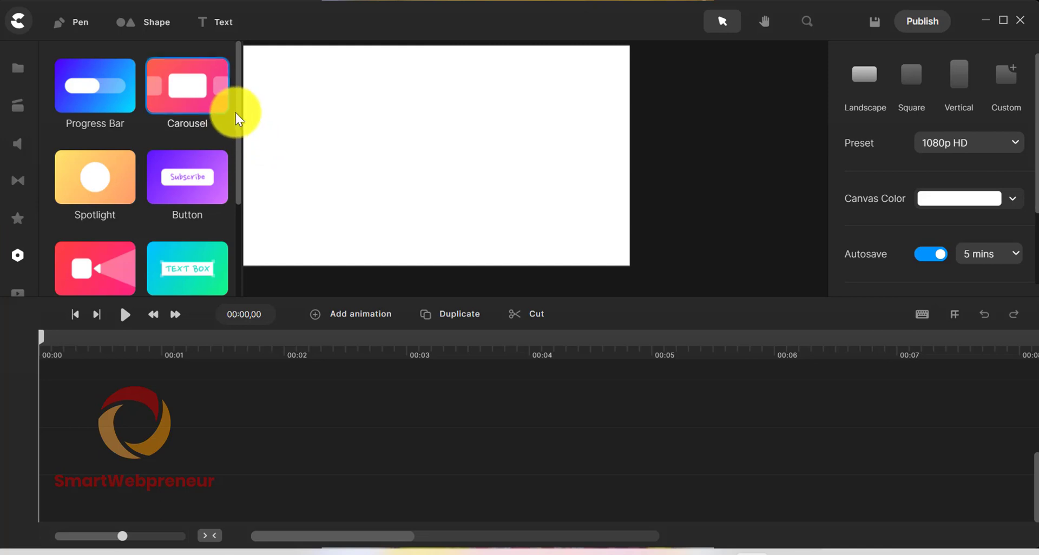
{"action": "left_click_drag", "start_coordinate": [239, 112], "coordinate": [248, 142]}
{"action": "scroll", "coordinate": [213, 139], "scroll_direction": "up", "scroll_amount": 2}
{"action": "left_click_drag", "start_coordinate": [190, 98], "coordinate": [346, 149]}
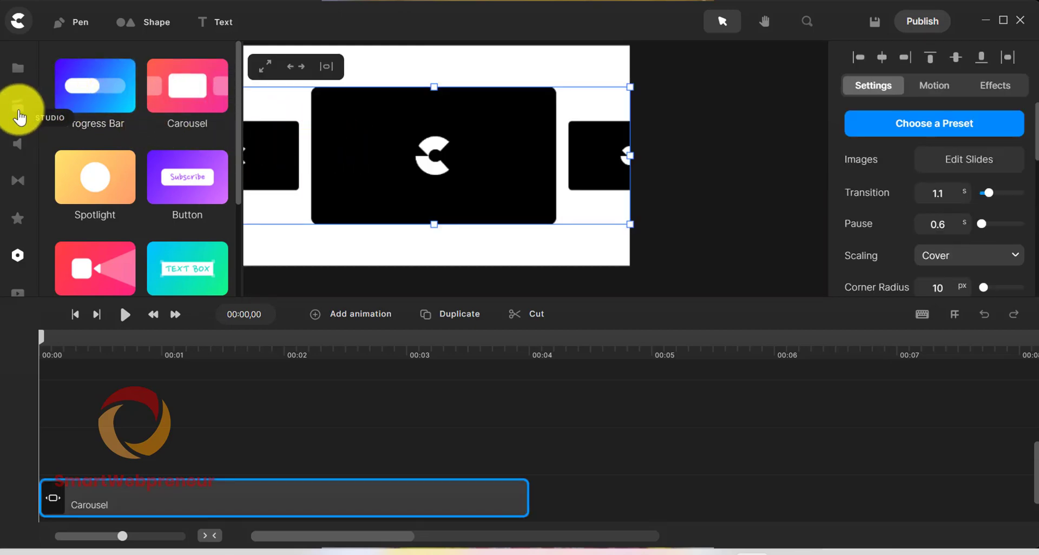
- Fill the carousel slides with the house image, the person photo and the video clip from My Files
{"action": "left_click", "coordinate": [18, 67]}
{"action": "left_click_drag", "start_coordinate": [208, 163], "coordinate": [406, 159]}
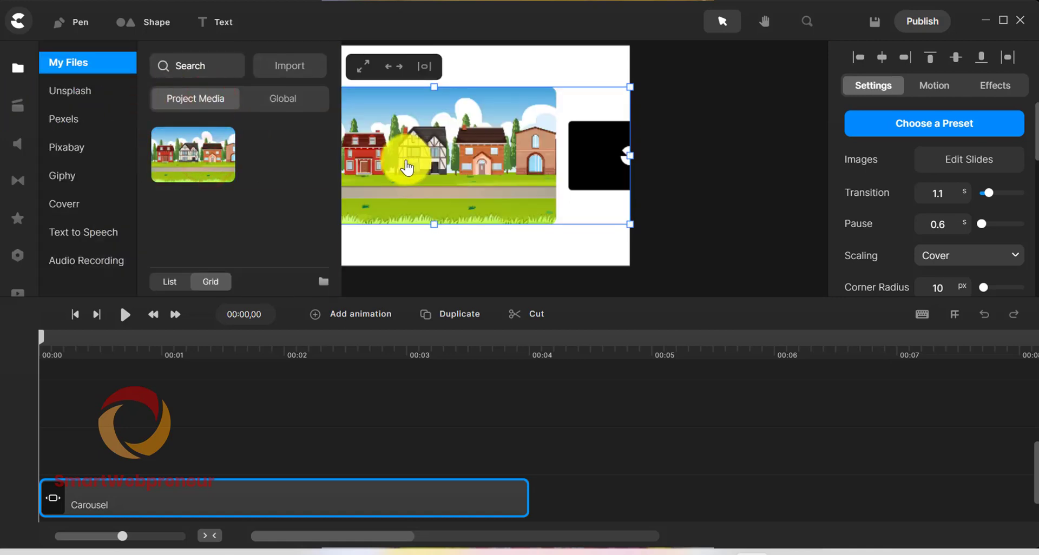
{"action": "left_click", "coordinate": [70, 90]}
{"action": "left_click", "coordinate": [68, 64]}
{"action": "left_click_drag", "start_coordinate": [278, 144], "coordinate": [592, 169]}
{"action": "left_click_drag", "start_coordinate": [194, 215], "coordinate": [464, 151]}
- Preview the carousel from 00:00
{"action": "left_click", "coordinate": [671, 475]}
{"action": "left_click_drag", "start_coordinate": [441, 344], "coordinate": [11, 348]}
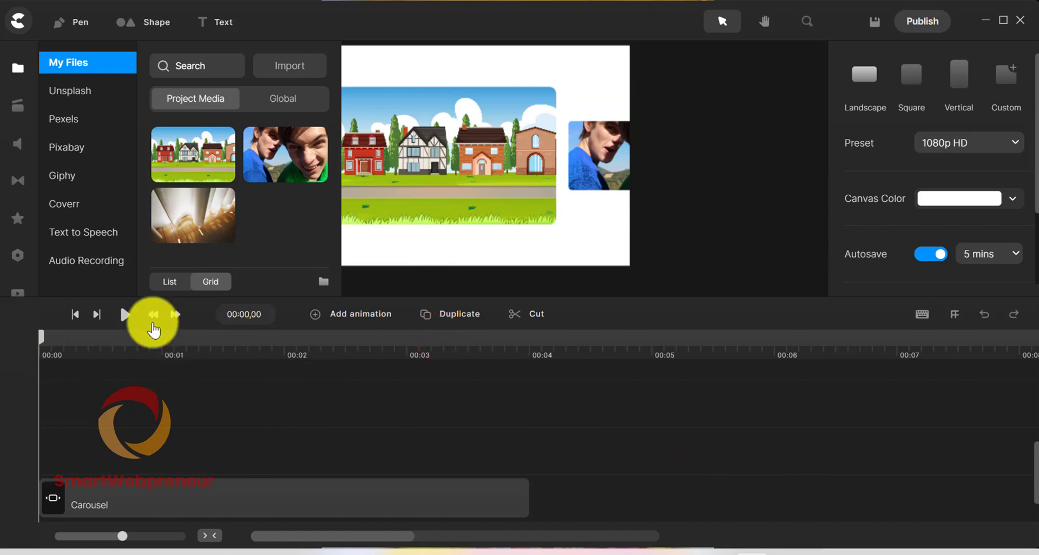
{"action": "left_click", "coordinate": [125, 315]}
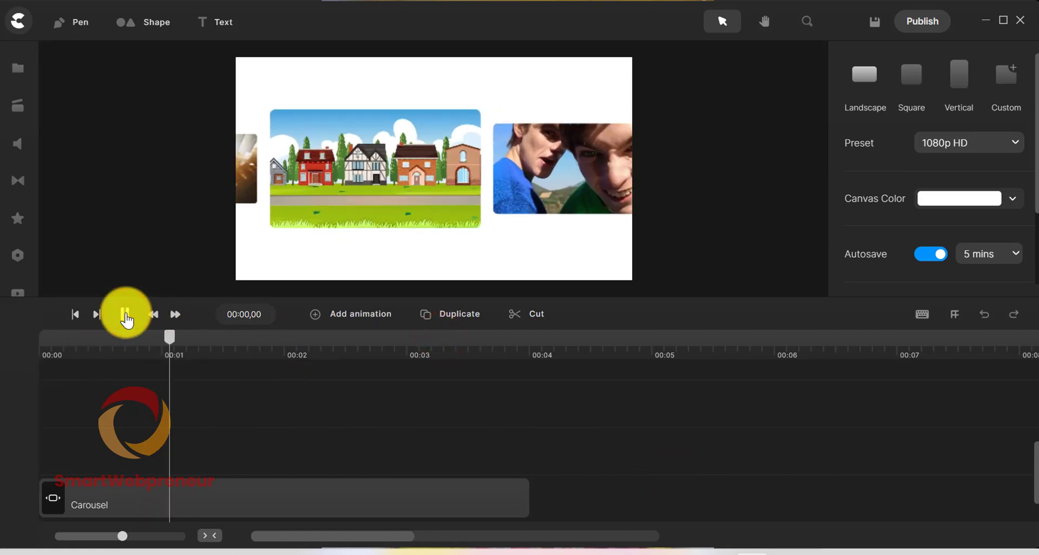
- Apply the pink carousel preset with rounded corners, 1.8 s transition and no pause
{"action": "left_click", "coordinate": [126, 316]}
{"action": "left_click", "coordinate": [433, 162]}
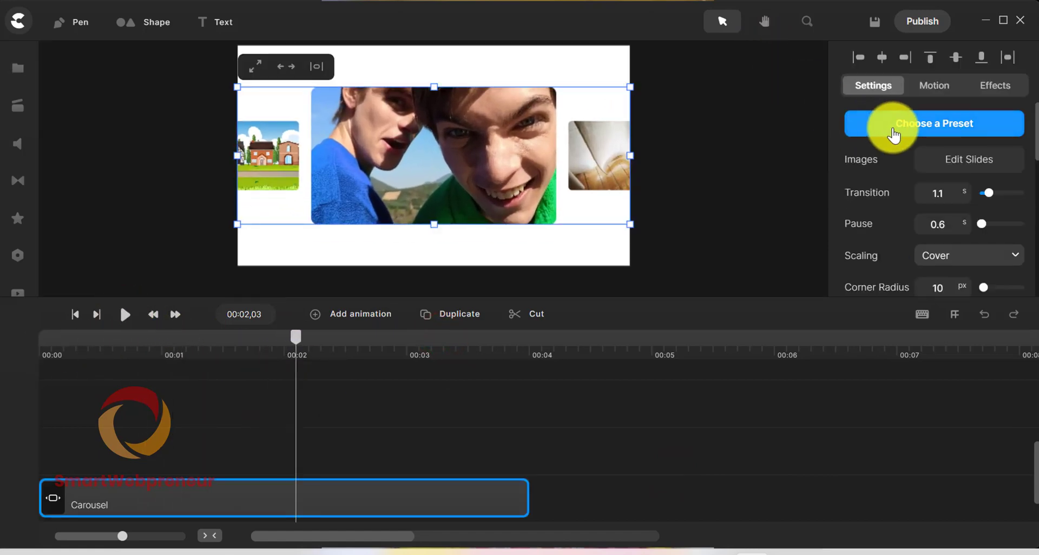
{"action": "left_click", "coordinate": [894, 134]}
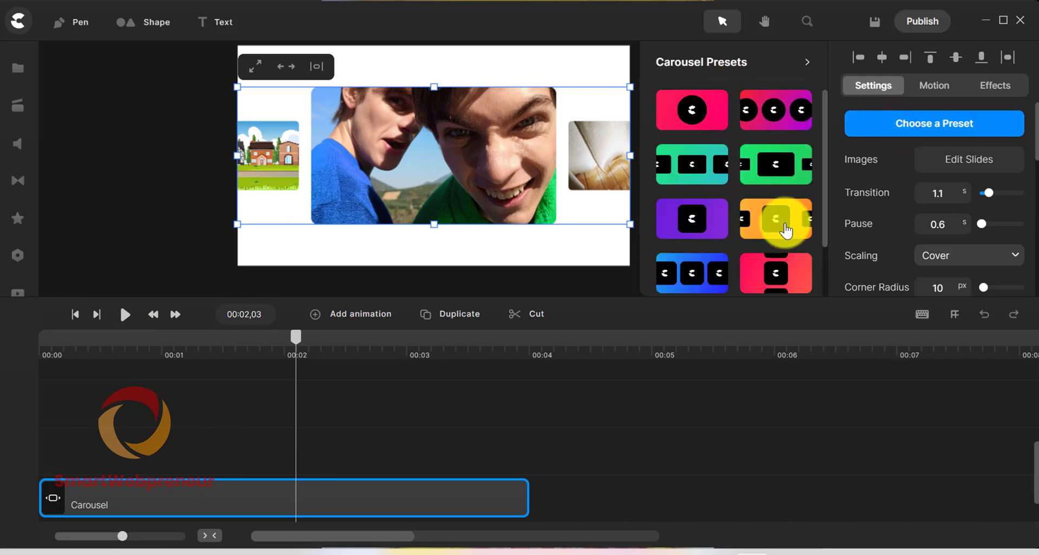
{"action": "left_click", "coordinate": [788, 264]}
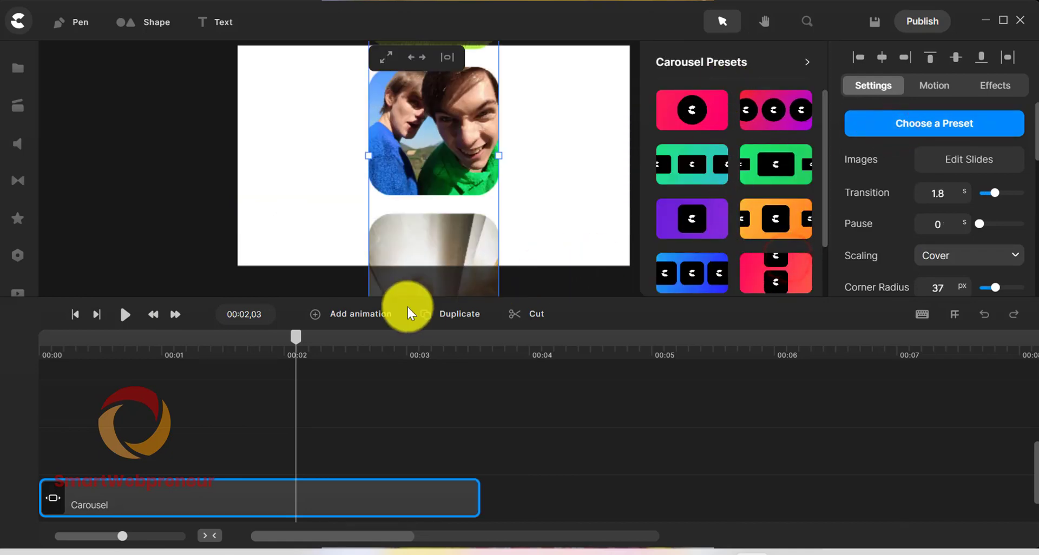
- Play the restyled carousel from the start
{"action": "left_click_drag", "start_coordinate": [297, 340], "coordinate": [81, 331]}
{"action": "left_click", "coordinate": [124, 316]}
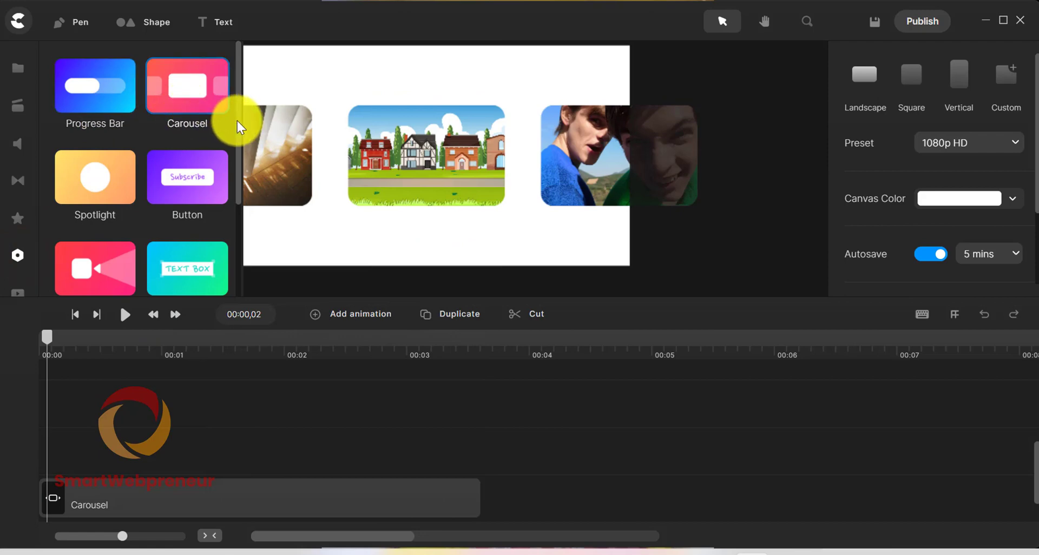
{"action": "mouse_move", "coordinate": [237, 121]}
{"action": "left_mouse_down"}
{"action": "mouse_move", "coordinate": [233, 212]}
{"action": "mouse_move", "coordinate": [229, 110]}
{"action": "left_mouse_up"}
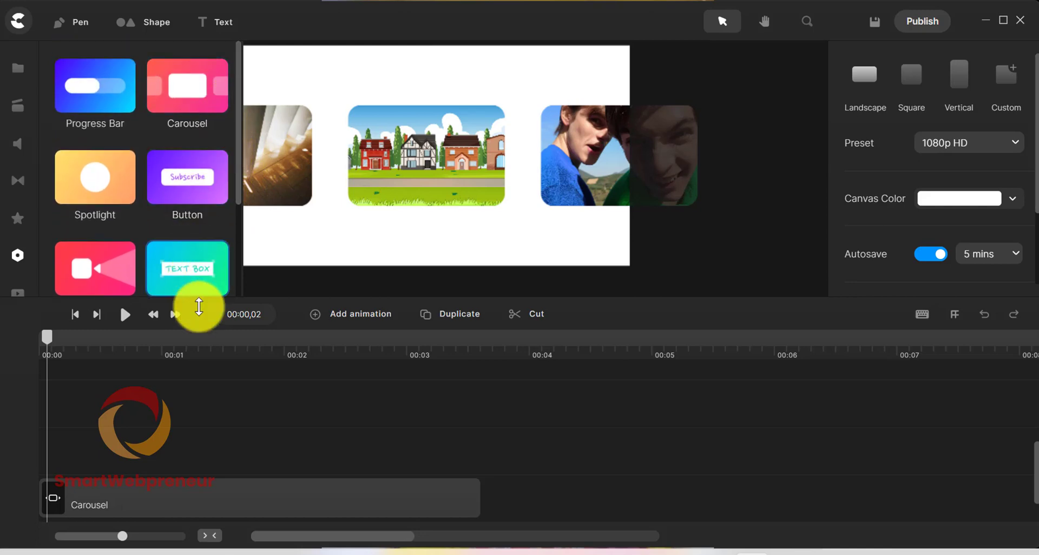
{"action": "left_click_drag", "start_coordinate": [238, 127], "coordinate": [233, 207]}
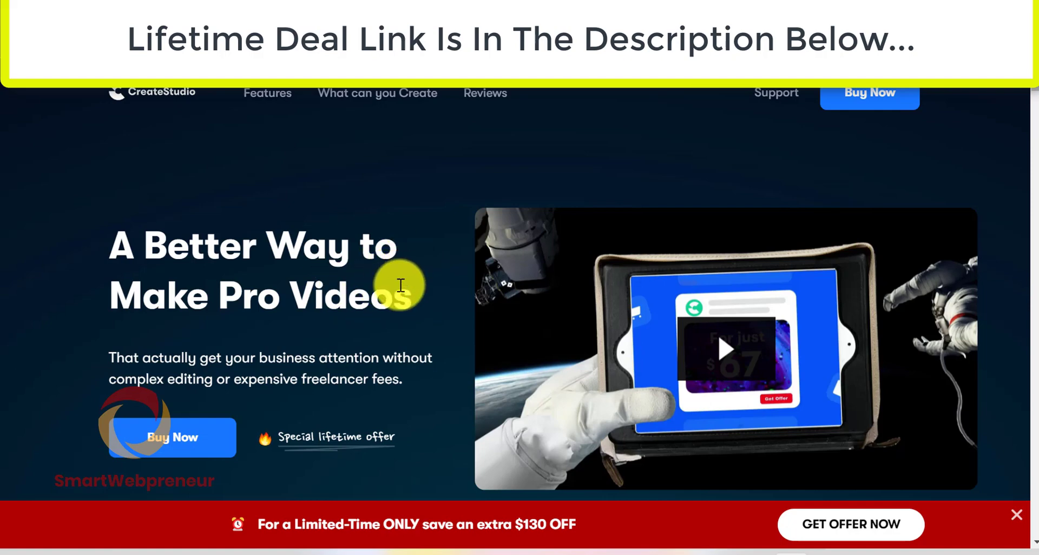
- Go from the sales page to the checkout page and scroll down the payment form
{"action": "scroll", "coordinate": [316, 343], "scroll_direction": "down", "scroll_amount": 3}
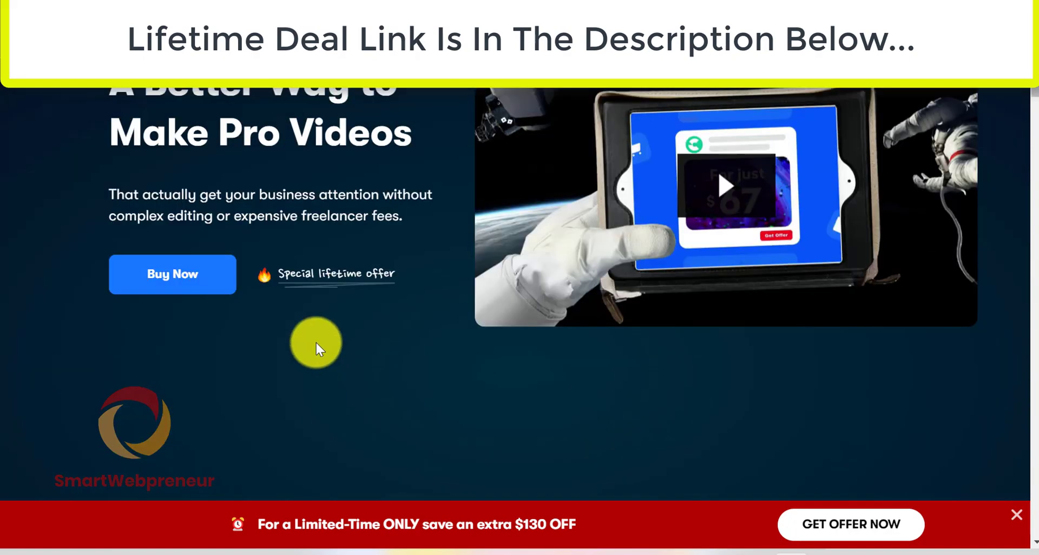
{"action": "left_click", "coordinate": [205, 277]}
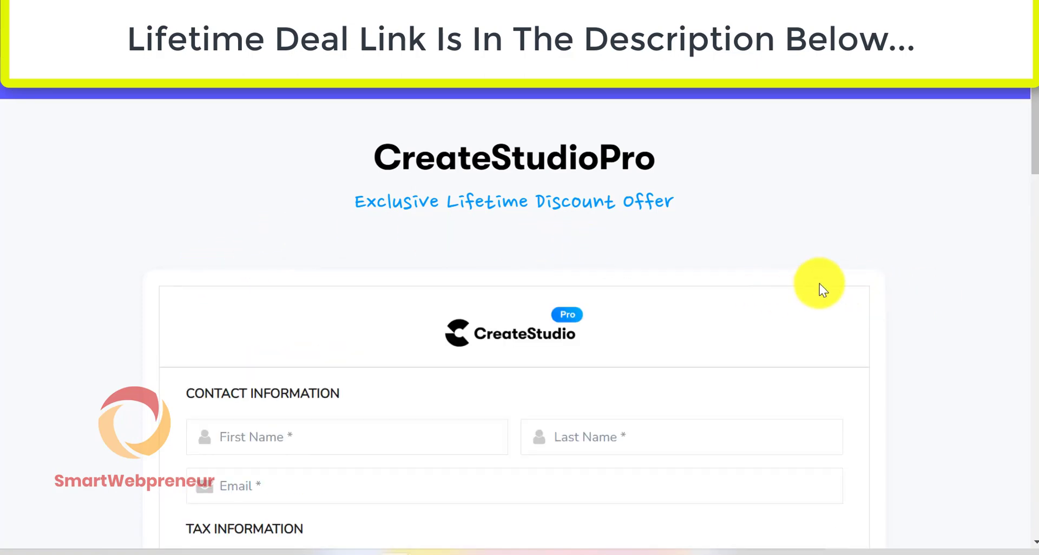
{"action": "scroll", "coordinate": [816, 282], "scroll_direction": "down", "scroll_amount": 2}
{"action": "scroll", "coordinate": [805, 281], "scroll_direction": "down", "scroll_amount": 7}
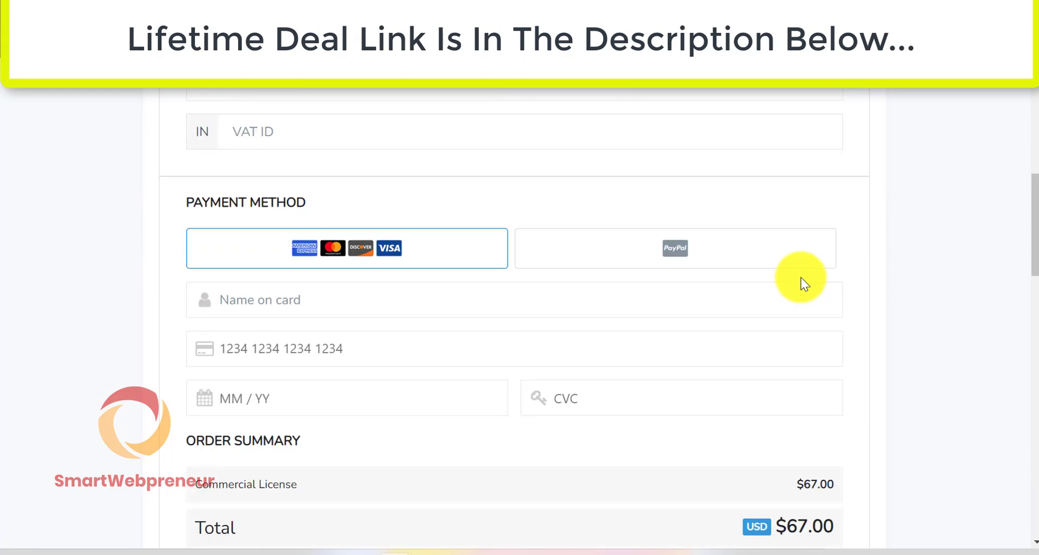
{"action": "scroll", "coordinate": [801, 278], "scroll_direction": "down", "scroll_amount": 5}
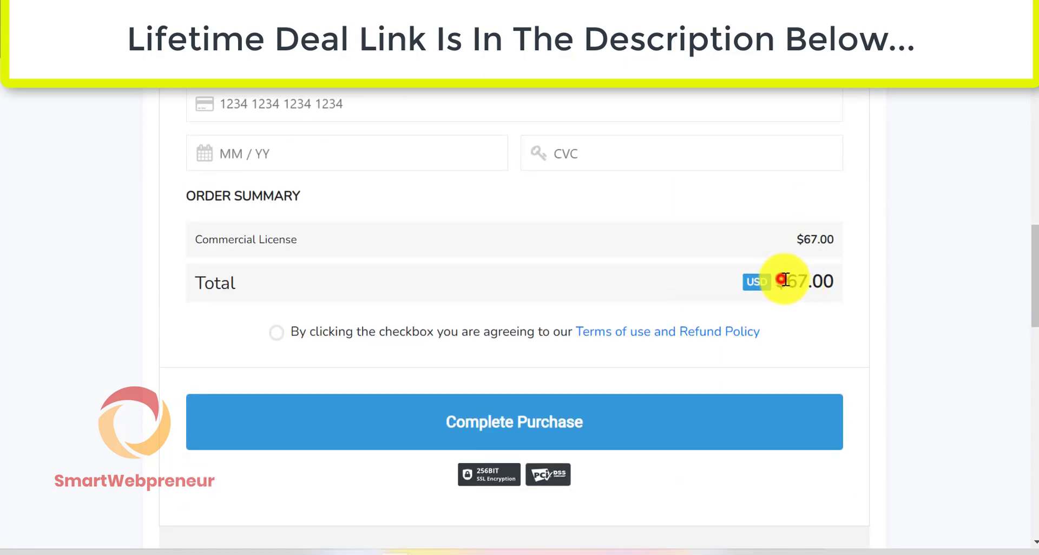
- Highlight the $67.00 total in the Order Summary
{"action": "left_click_drag", "start_coordinate": [781, 279], "coordinate": [849, 274]}
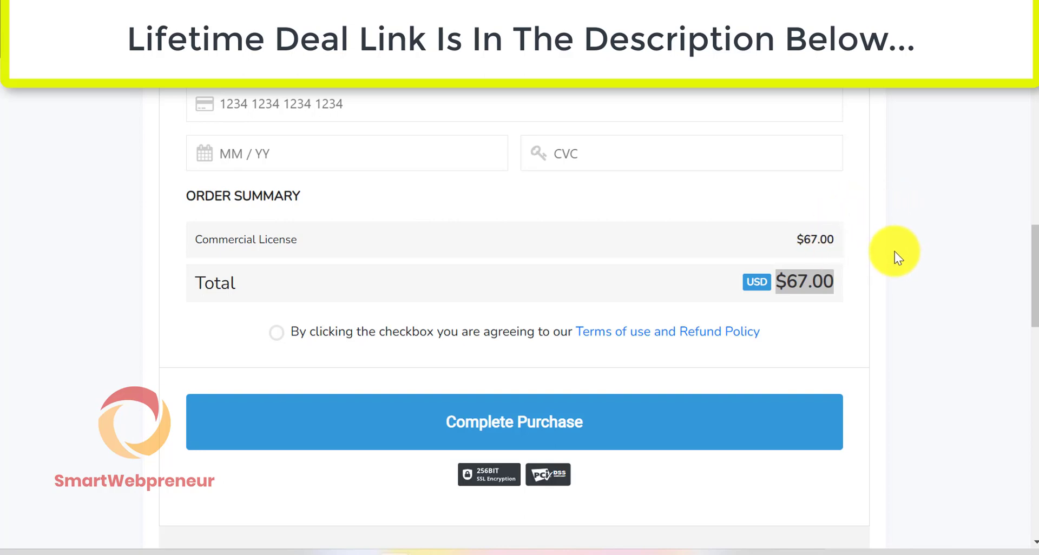
{"action": "scroll", "coordinate": [894, 252], "scroll_direction": "down", "scroll_amount": 3}
{"action": "scroll", "coordinate": [889, 254], "scroll_direction": "up", "scroll_amount": 5}
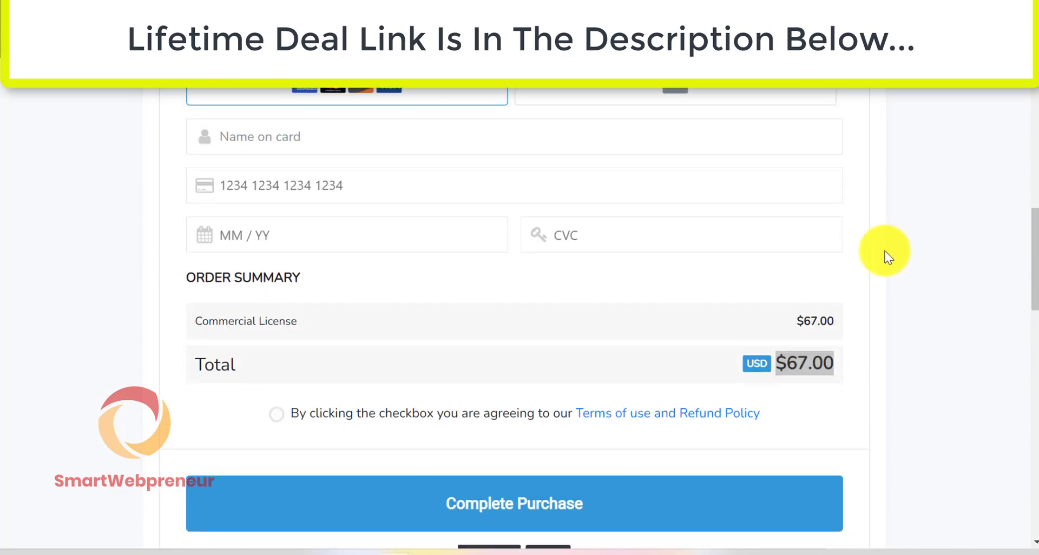
{"action": "scroll", "coordinate": [873, 253], "scroll_direction": "up", "scroll_amount": 5}
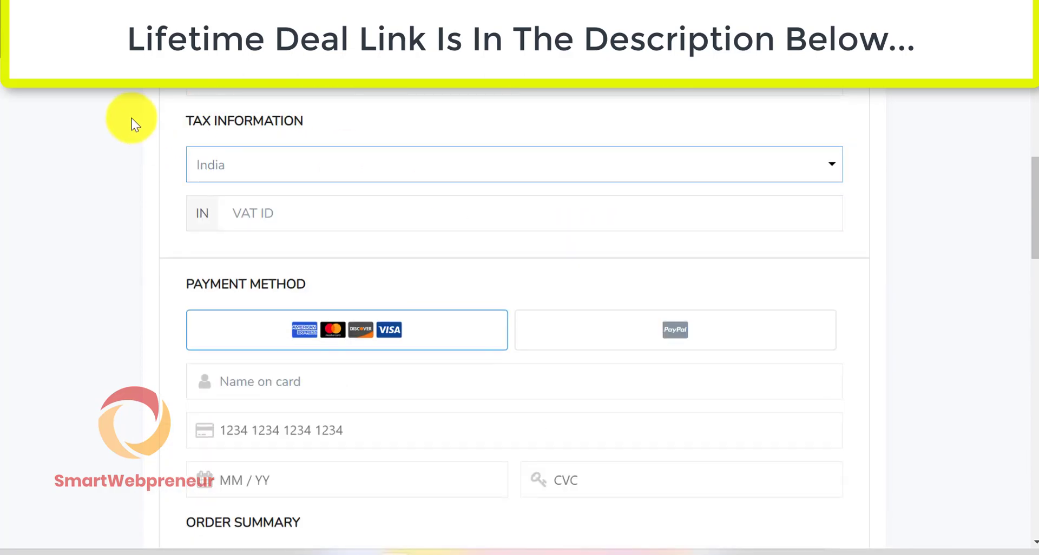
- Return to the CreateStudio sales page and scroll down through its features
{"action": "left_click", "coordinate": [162, 11]}
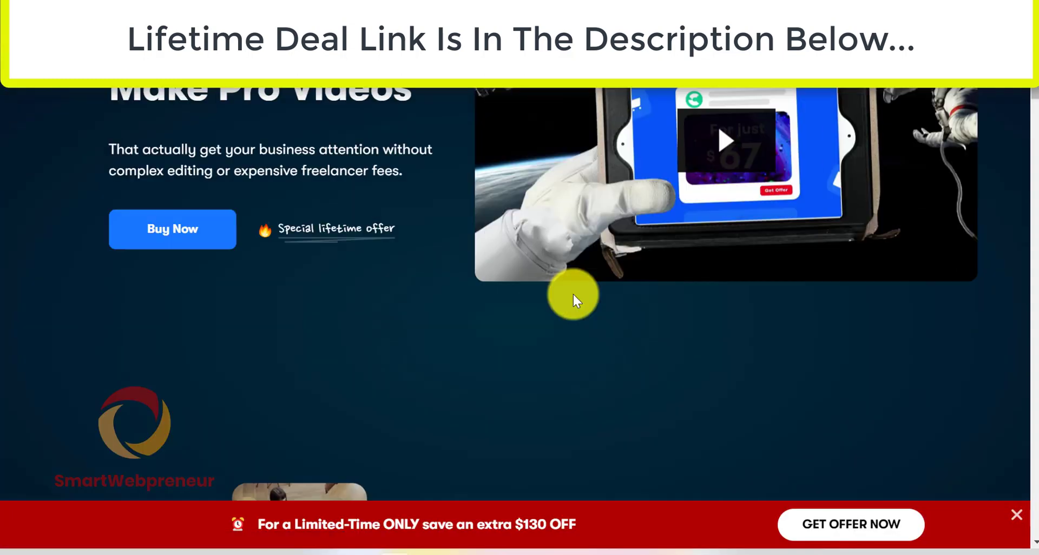
{"action": "scroll", "coordinate": [571, 293], "scroll_direction": "down", "scroll_amount": 6}
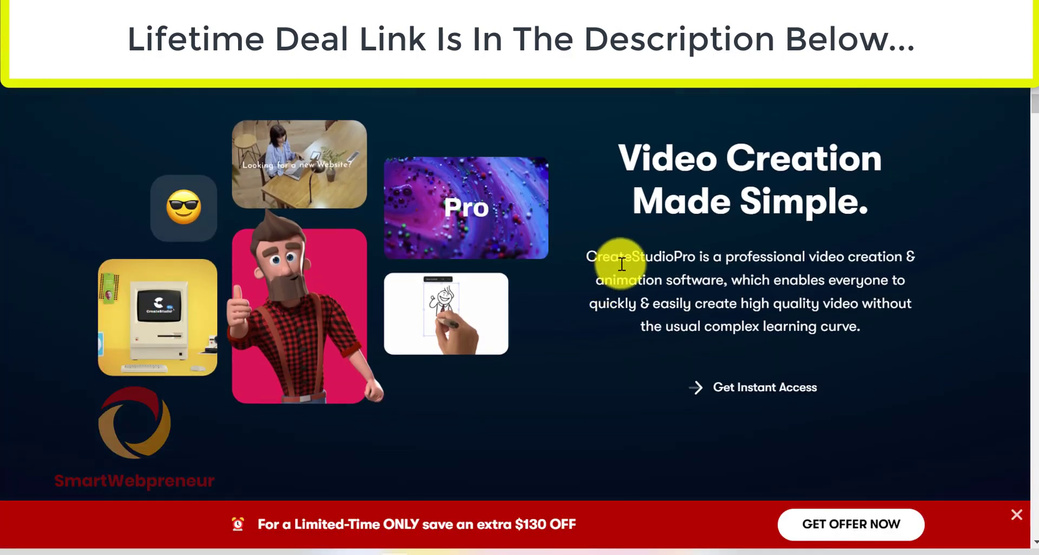
{"action": "scroll", "coordinate": [634, 263], "scroll_direction": "down", "scroll_amount": 5}
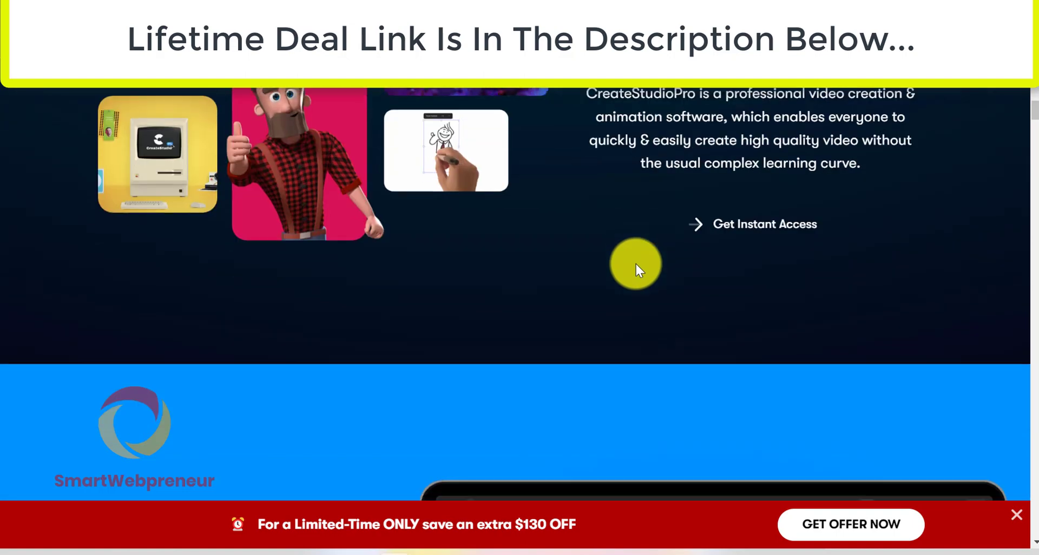
{"action": "scroll", "coordinate": [635, 265], "scroll_direction": "down", "scroll_amount": 7}
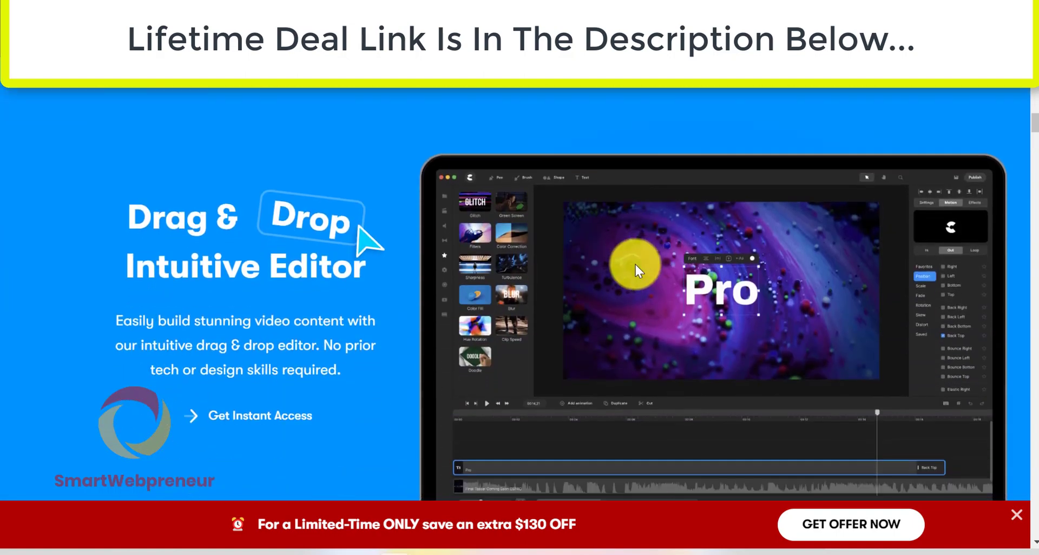
{"action": "scroll", "coordinate": [635, 267], "scroll_direction": "down", "scroll_amount": 7}
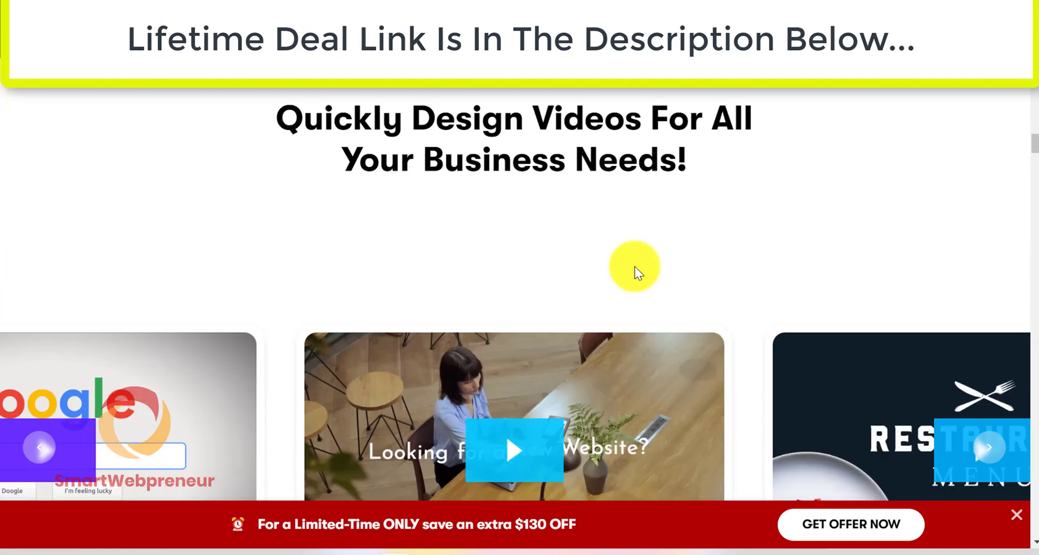
{"action": "scroll", "coordinate": [635, 268], "scroll_direction": "down", "scroll_amount": 1}
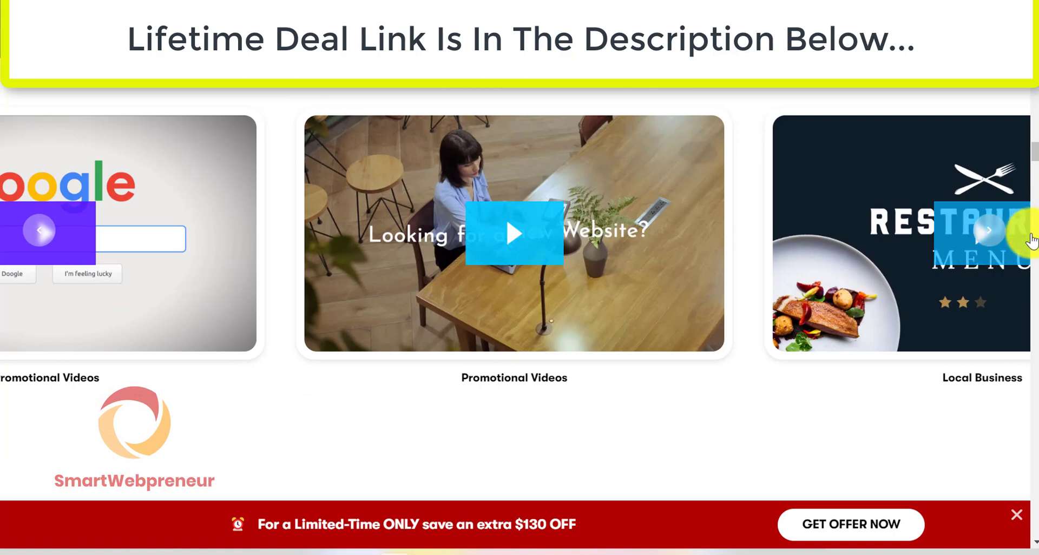
- Step through the video template examples eight times, then scroll on to the scene transitions features
{"action": "left_click", "coordinate": [993, 234]}
{"action": "left_click", "coordinate": [992, 233]}
{"action": "left_click", "coordinate": [993, 235]}
{"action": "left_click", "coordinate": [993, 234]}
{"action": "left_click", "coordinate": [993, 234]}
{"action": "left_click", "coordinate": [992, 234]}
{"action": "left_click", "coordinate": [993, 234]}
{"action": "left_click", "coordinate": [993, 234]}
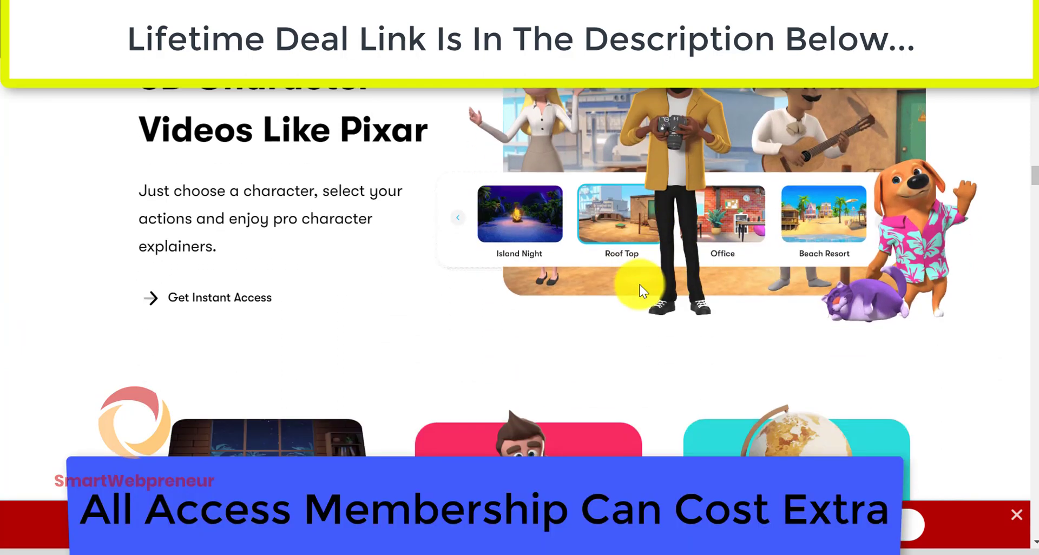
{"action": "scroll", "coordinate": [640, 286], "scroll_direction": "down", "scroll_amount": 12}
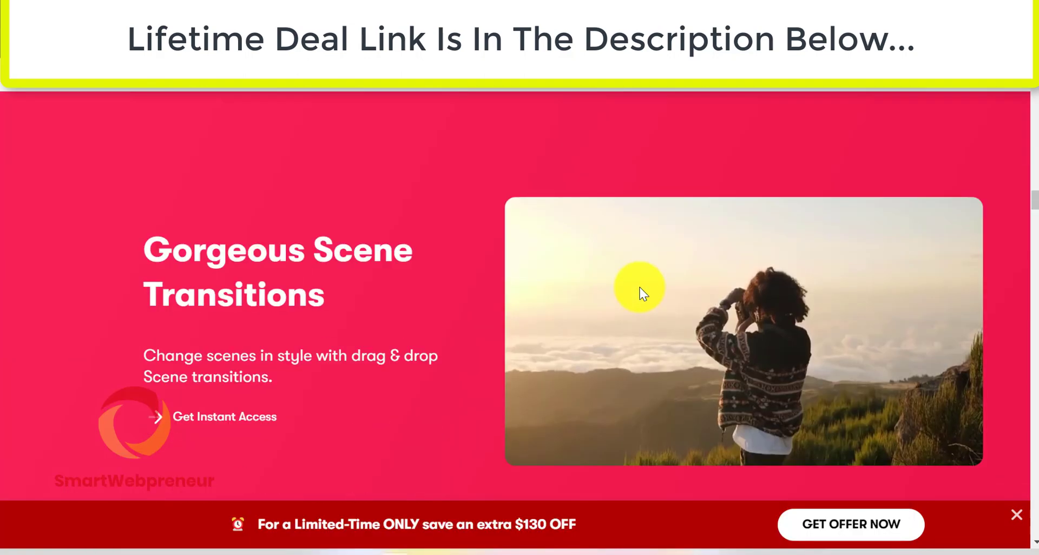
{"action": "scroll", "coordinate": [640, 287], "scroll_direction": "down", "scroll_amount": 4}
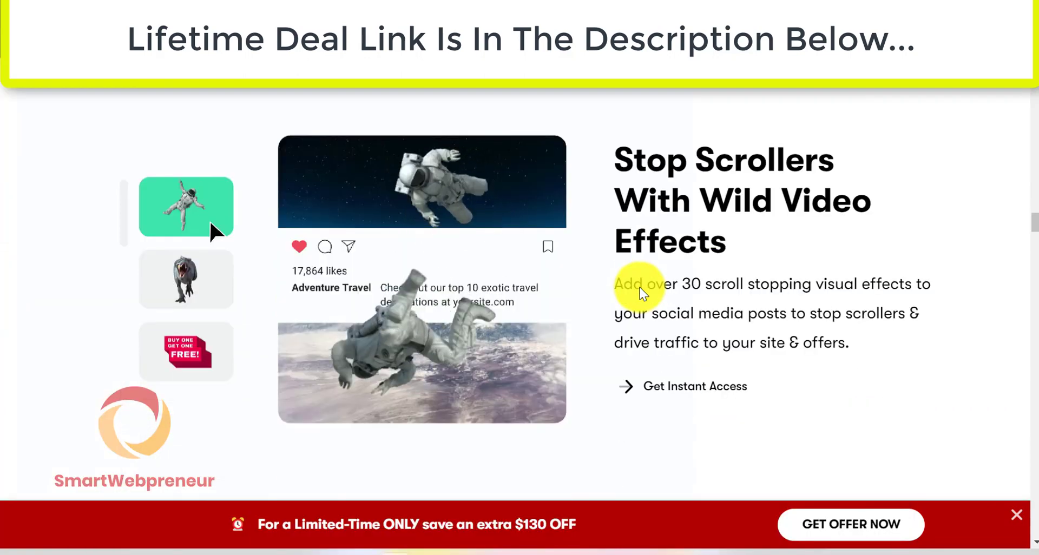